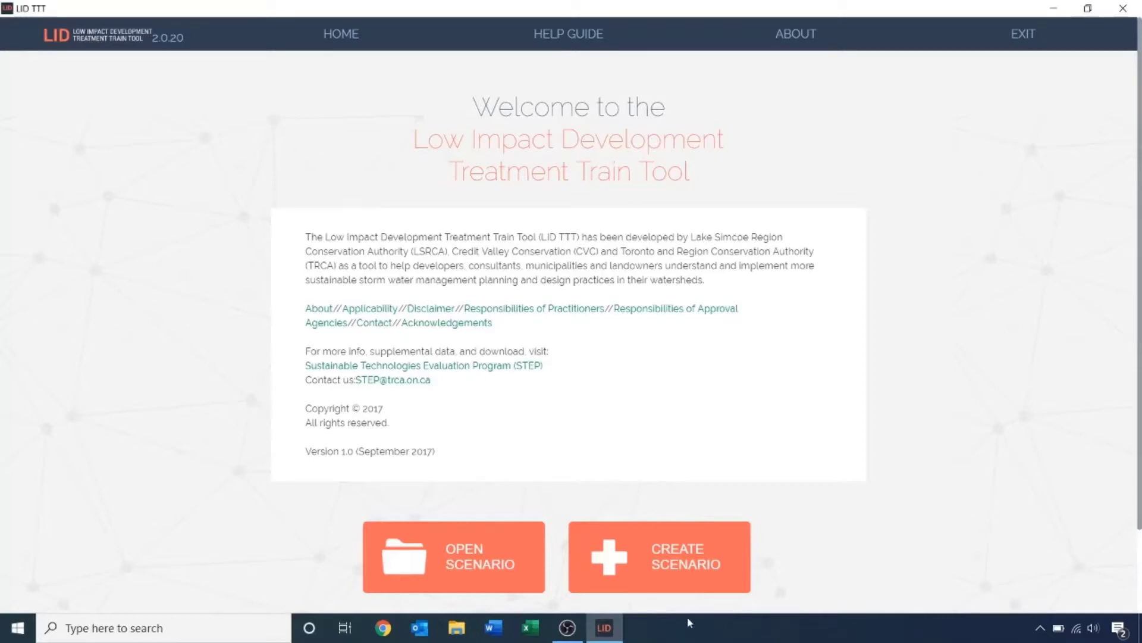
Step: Create a scenario named PreDev_NewmarketPlaza, titled Pre_NewmarketPlaza, with scenario type Pre development
click(688, 576)
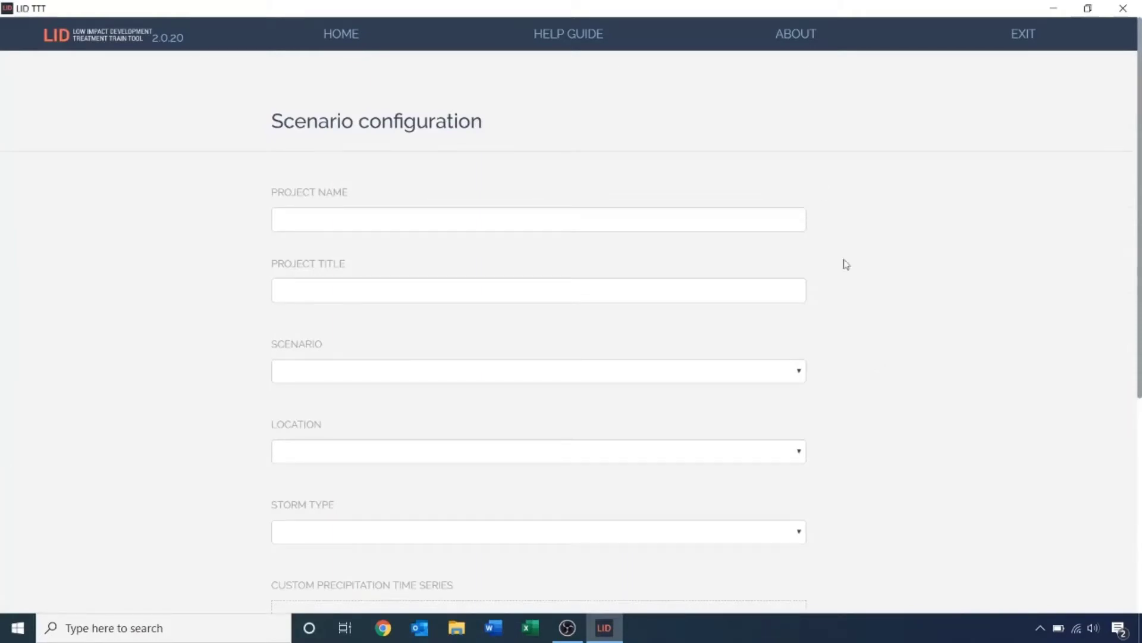
scroll(721, 408, down, 3)
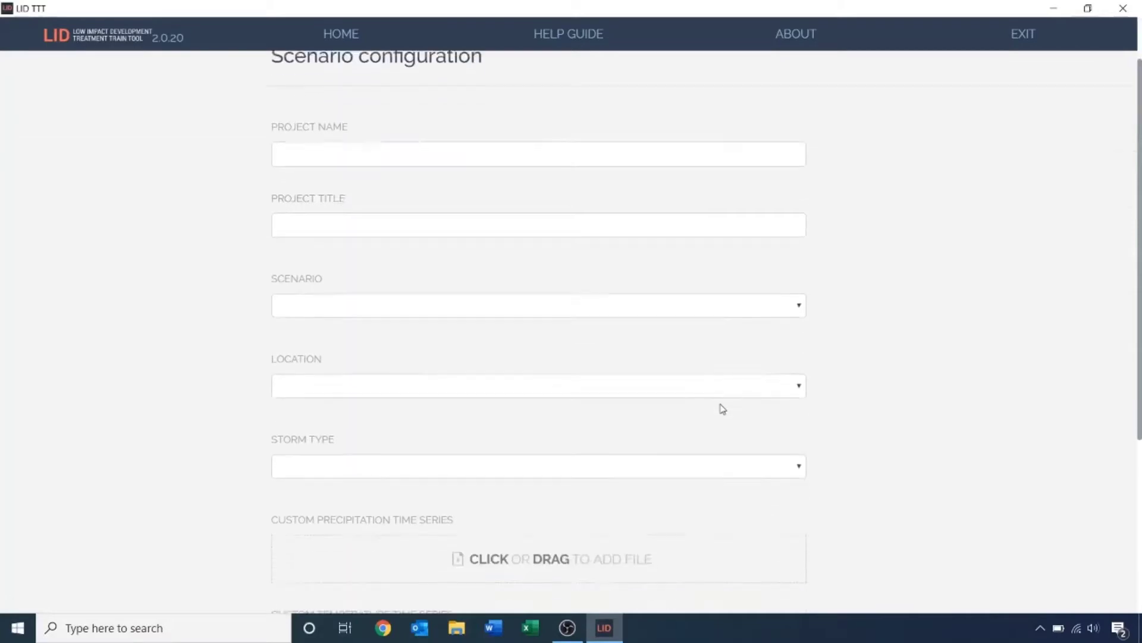
scroll(722, 408, up, 3)
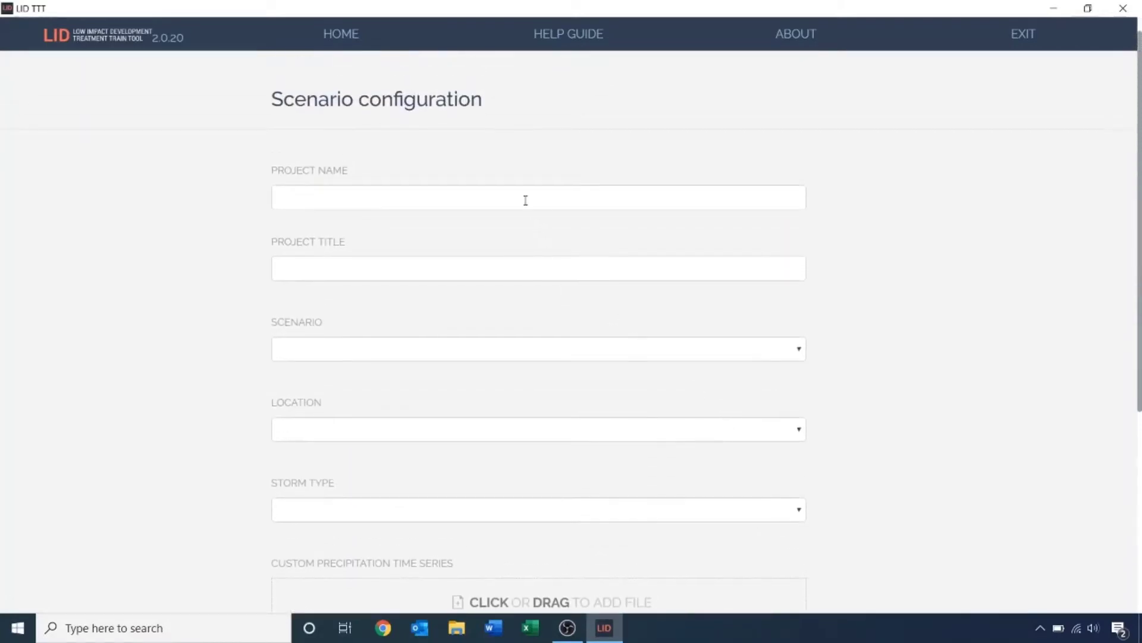
click(526, 200)
text(PreDev_NewmarketPlaza)
key(Tab)
text(Pre_NewmarketPlaza)
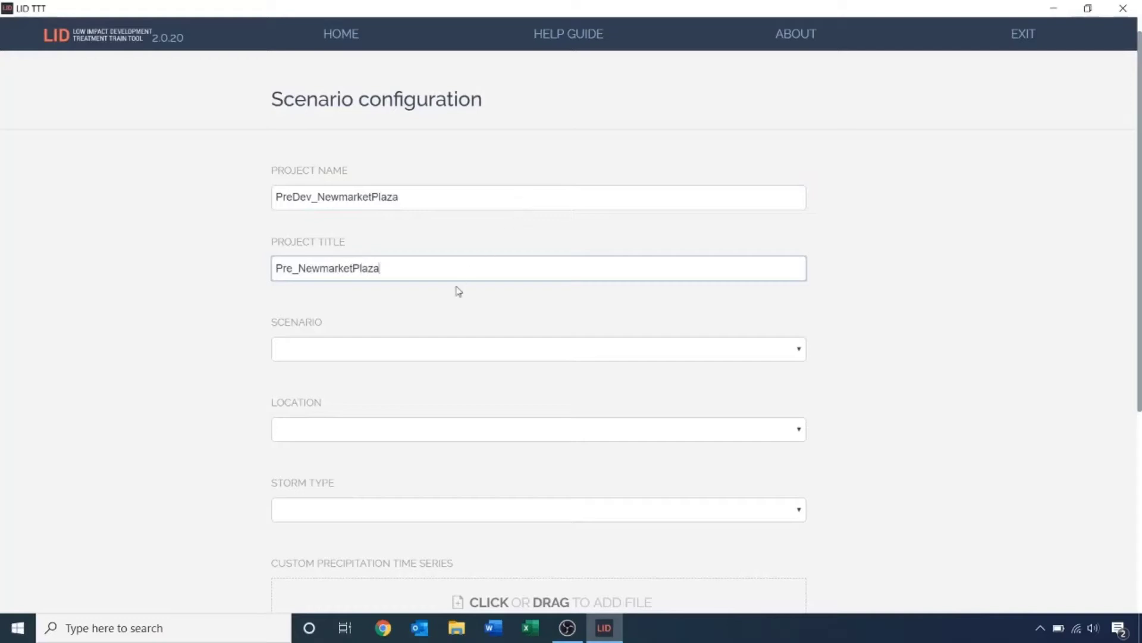
click(441, 357)
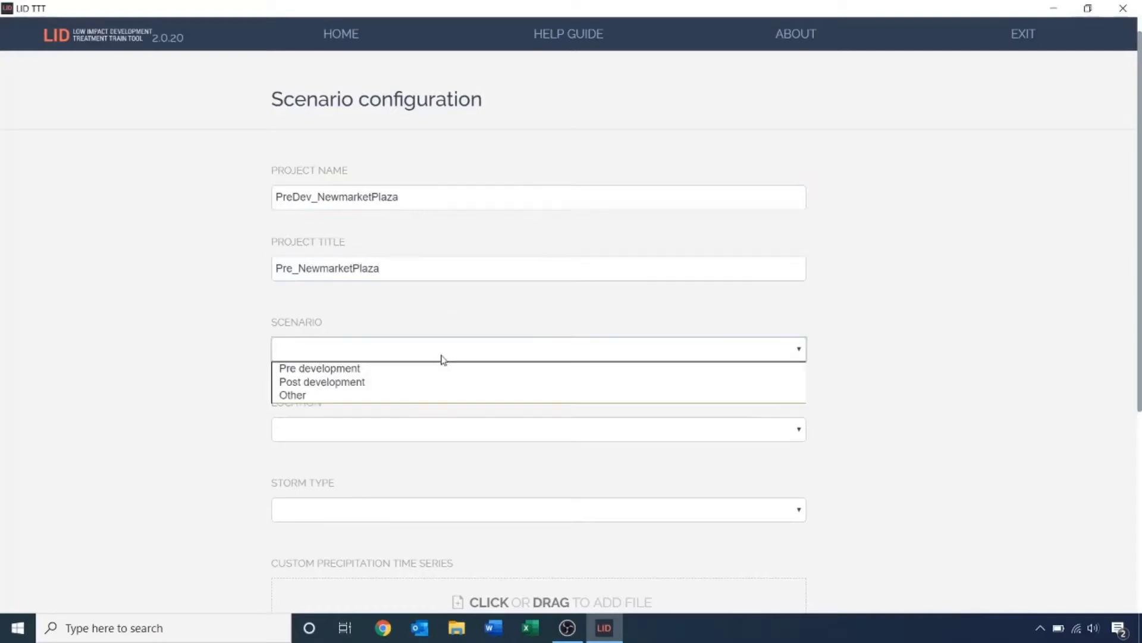
click(413, 371)
Step: Set the location to Newmarket and the storm type to Storm Event
scroll(369, 395, down, 2)
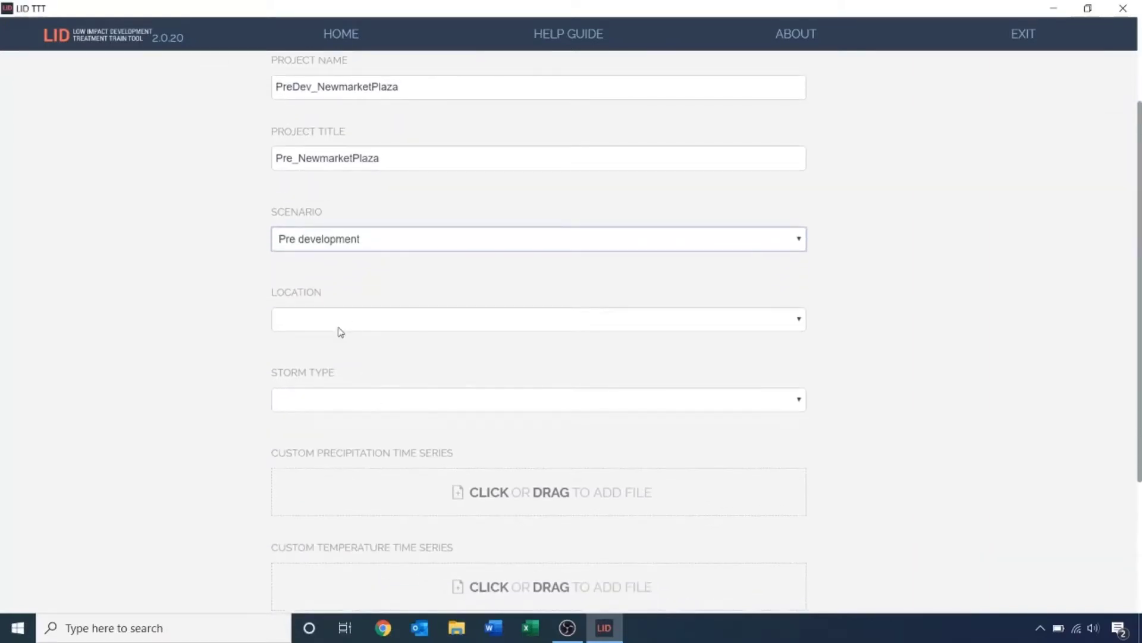
click(340, 331)
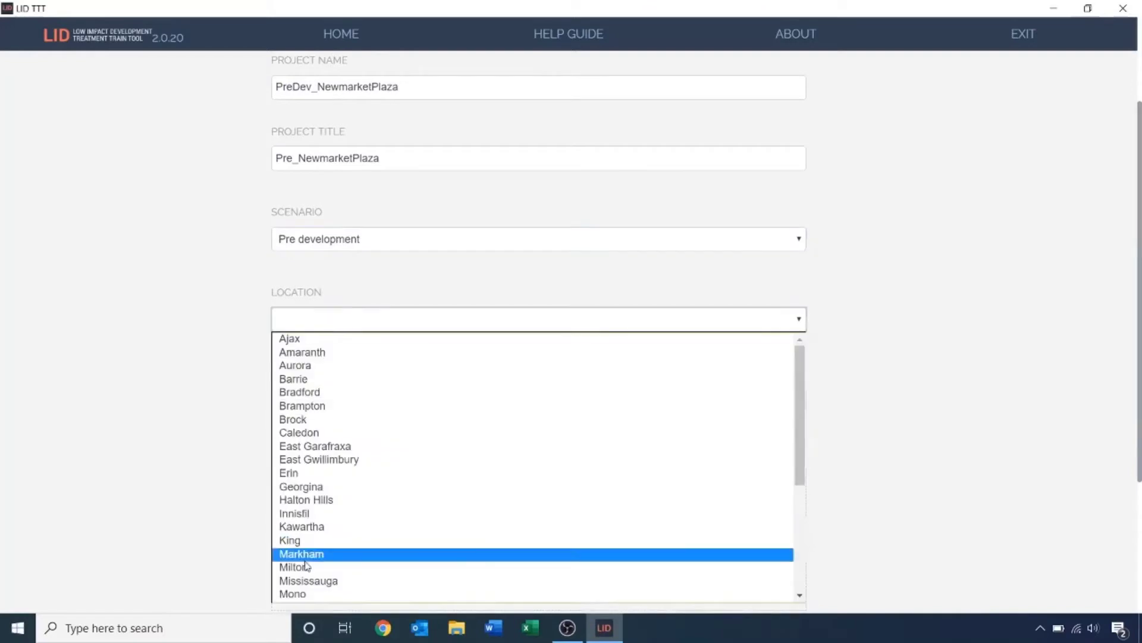
scroll(307, 564, down, 2)
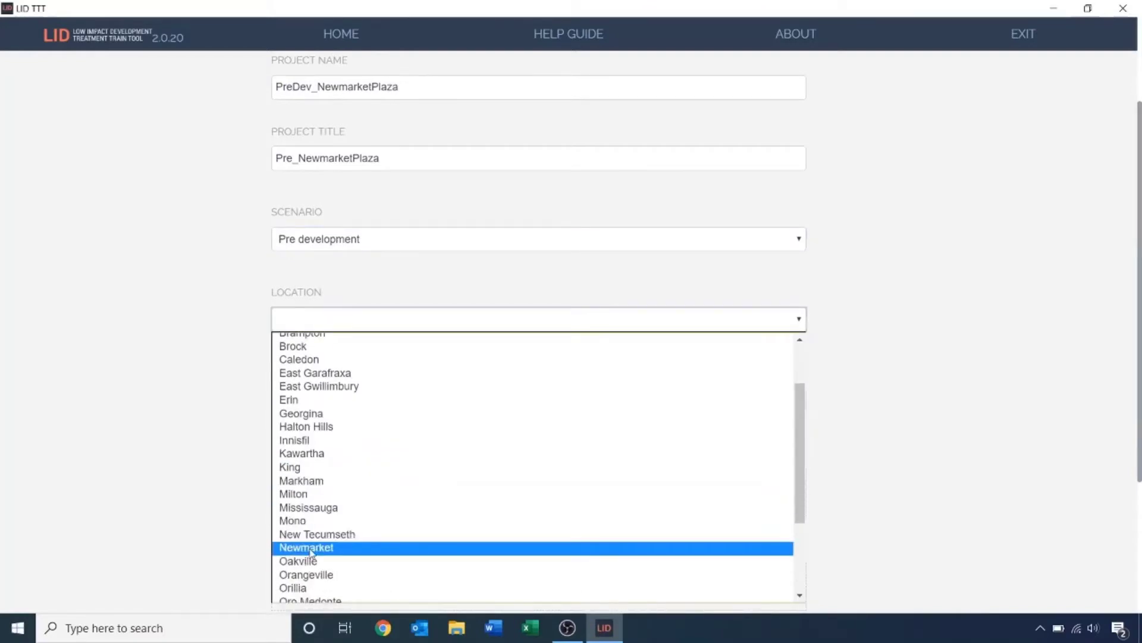
click(308, 549)
scroll(318, 469, down, 1)
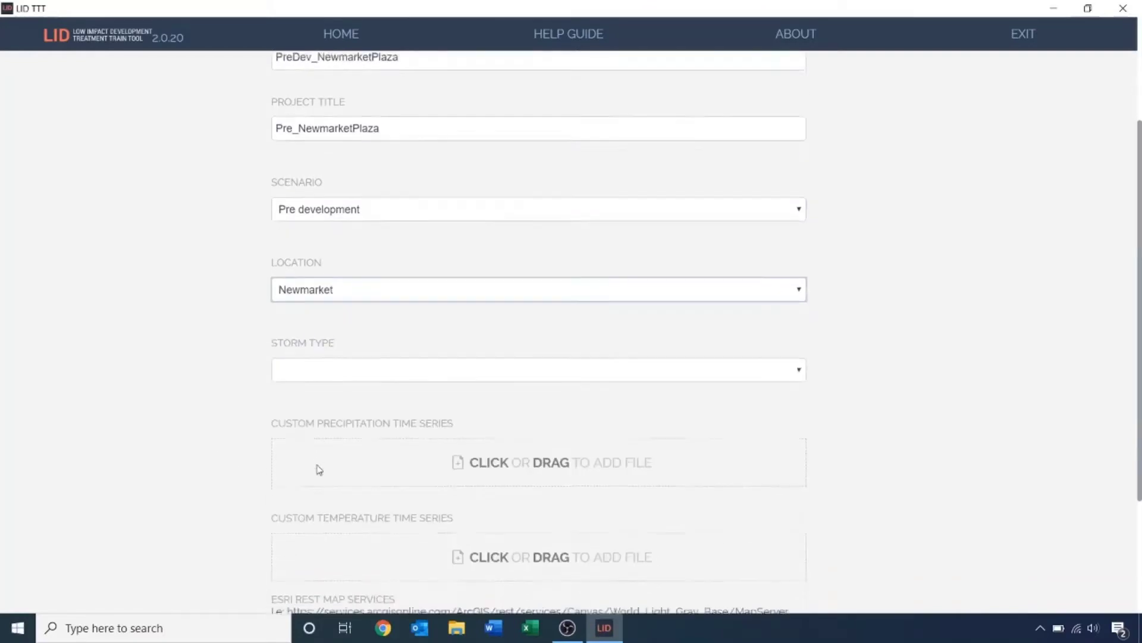
click(342, 367)
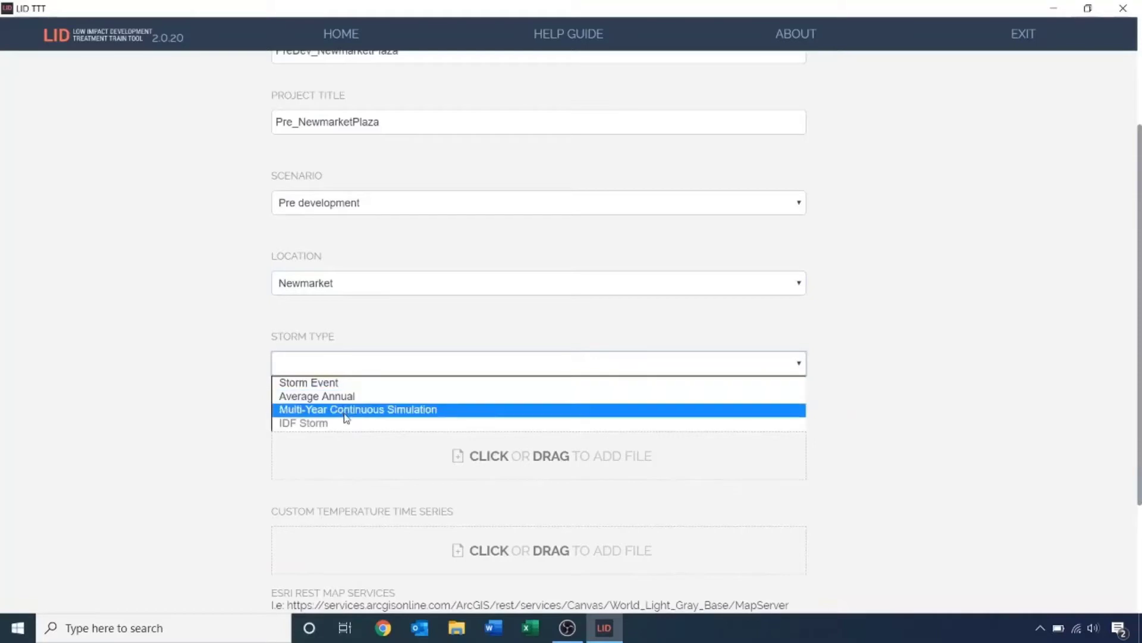
click(343, 384)
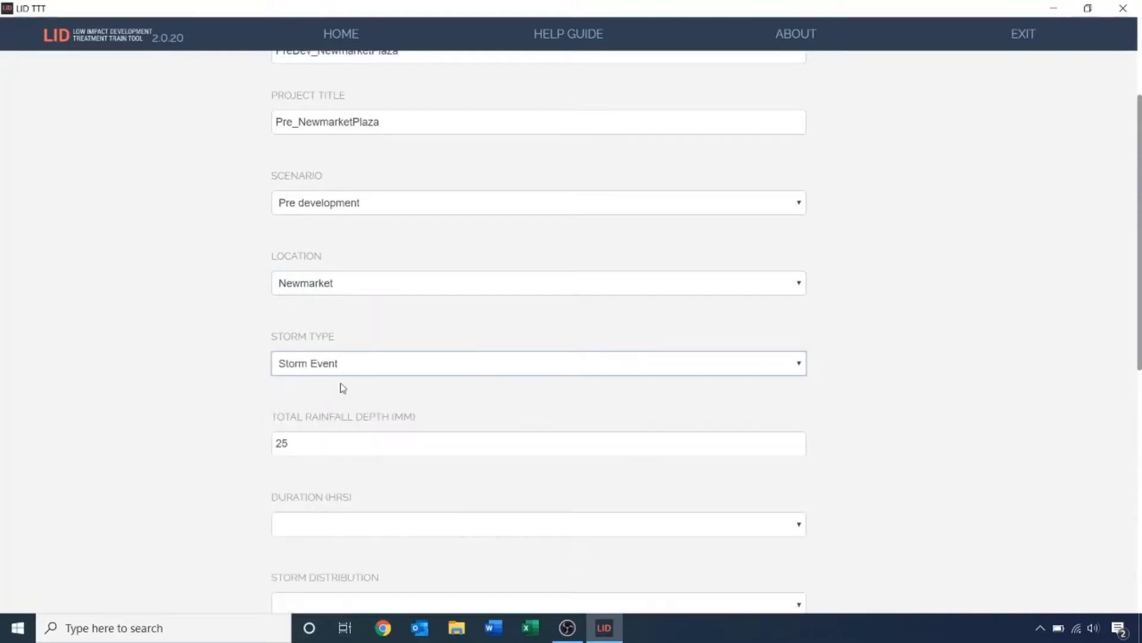
Step: Set the total rainfall depth to 27 mm and the storm duration to 4 hours
scroll(222, 451, down, 1)
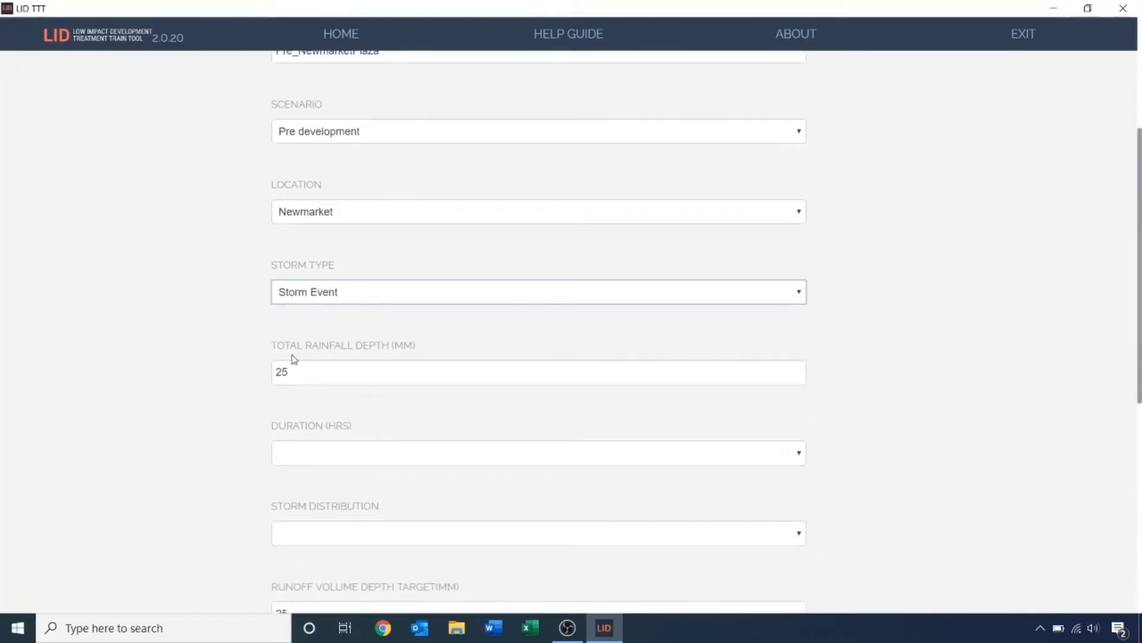
click(297, 372)
key(BackSpace)
text(7)
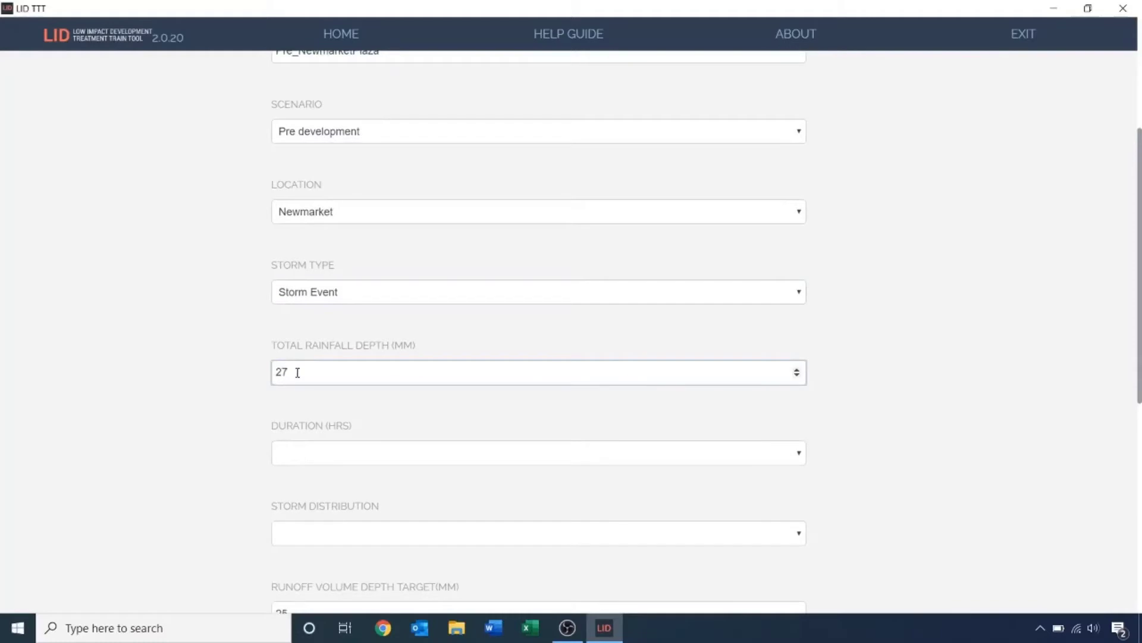
click(309, 455)
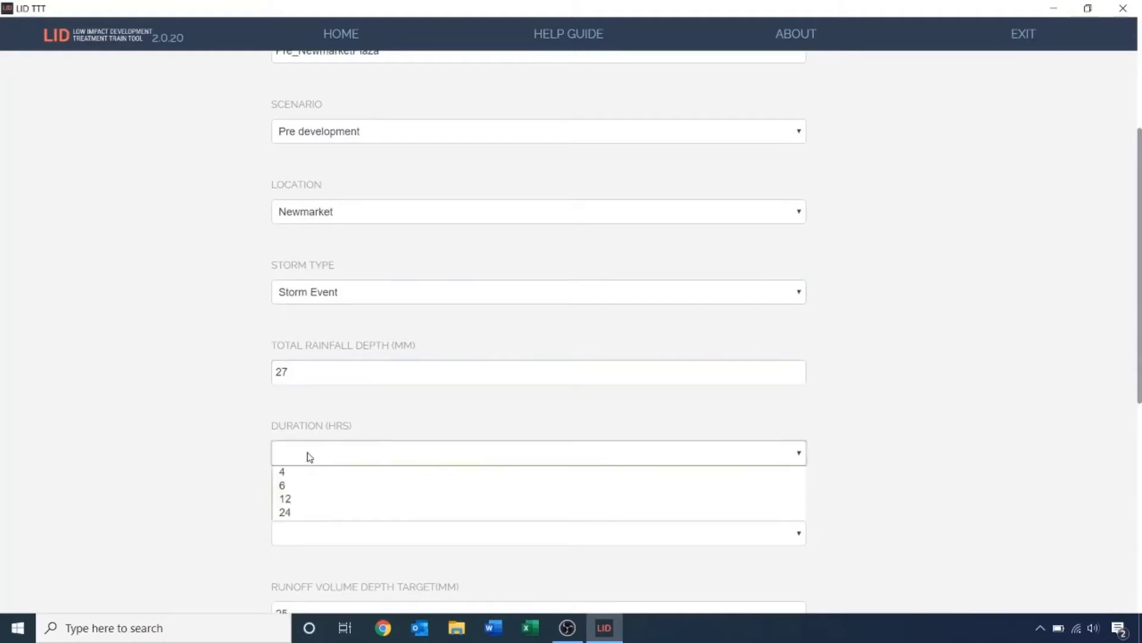
click(306, 472)
scroll(244, 482, down, 1)
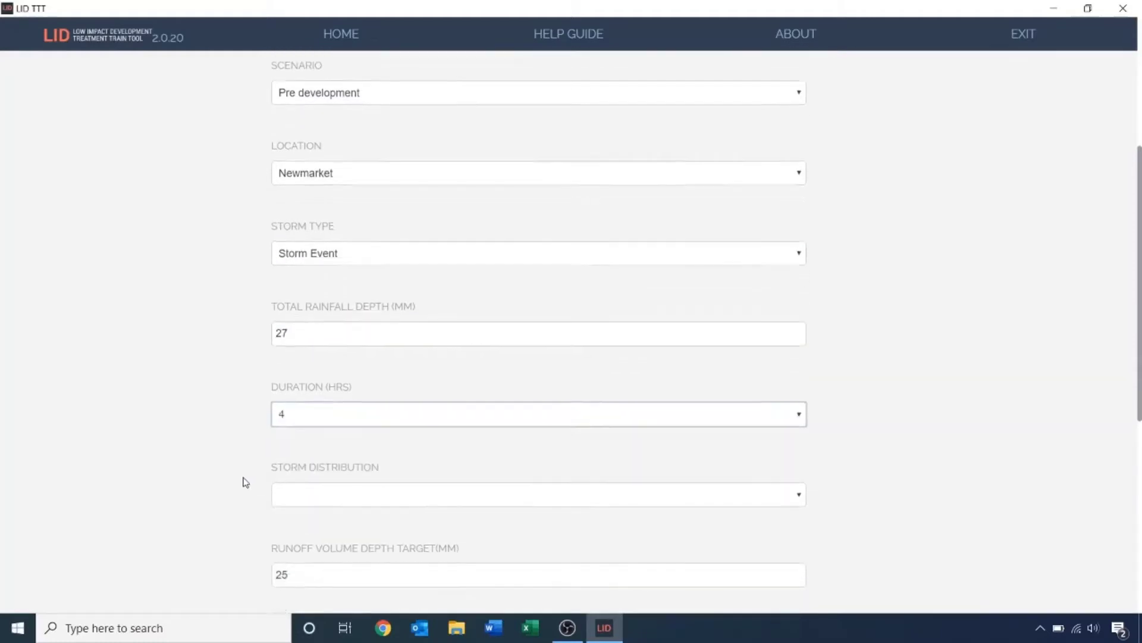
scroll(244, 482, down, 1)
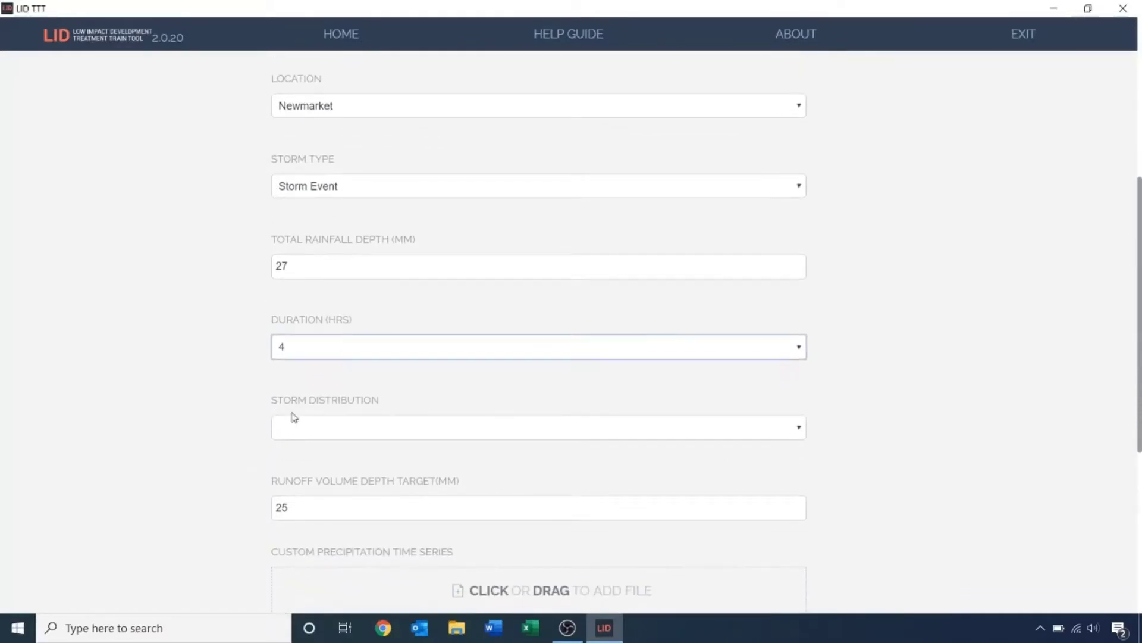
click(310, 430)
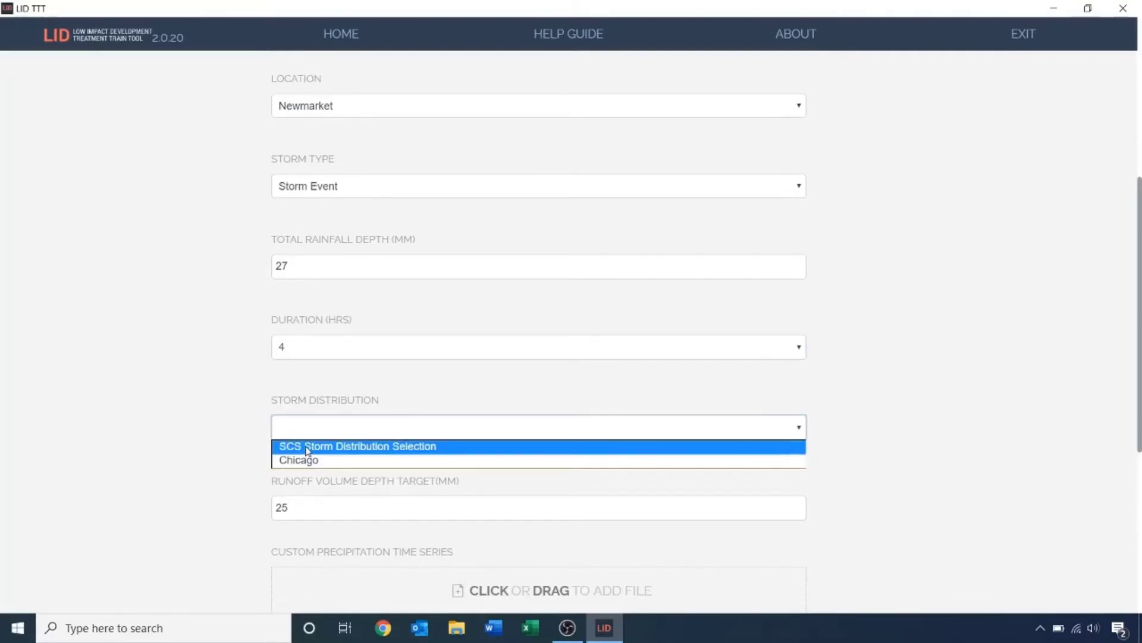
Step: Choose the SCS storm distribution and review the 25 mm runoff volume target below it
click(307, 446)
scroll(232, 466, down, 3)
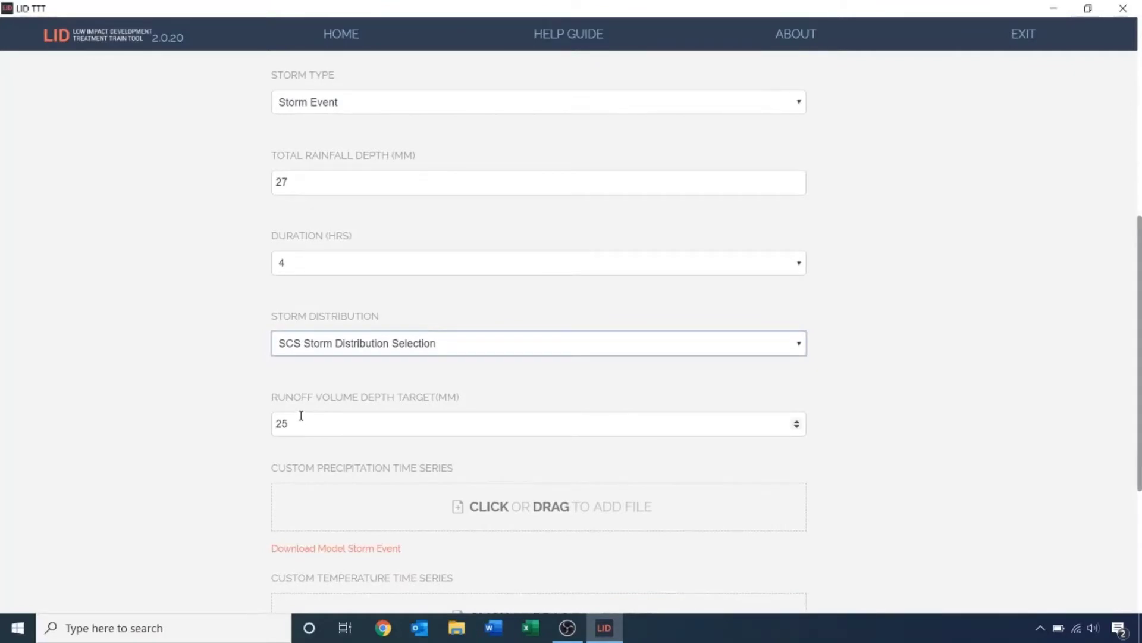
scroll(238, 473, down, 5)
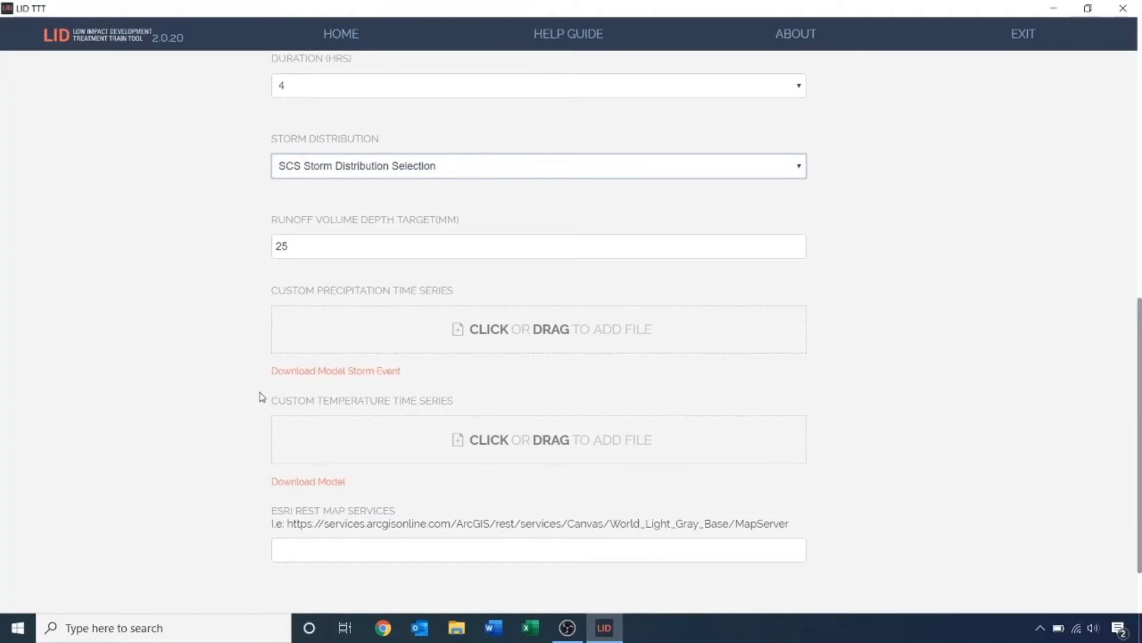
scroll(261, 397, down, 1)
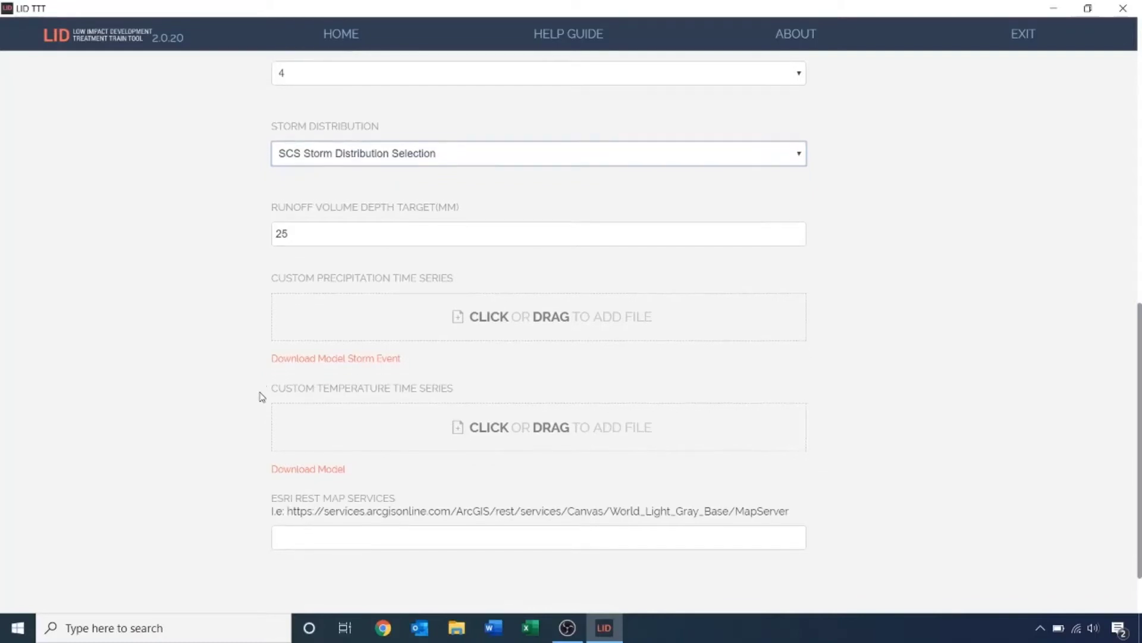
scroll(262, 397, down, 2)
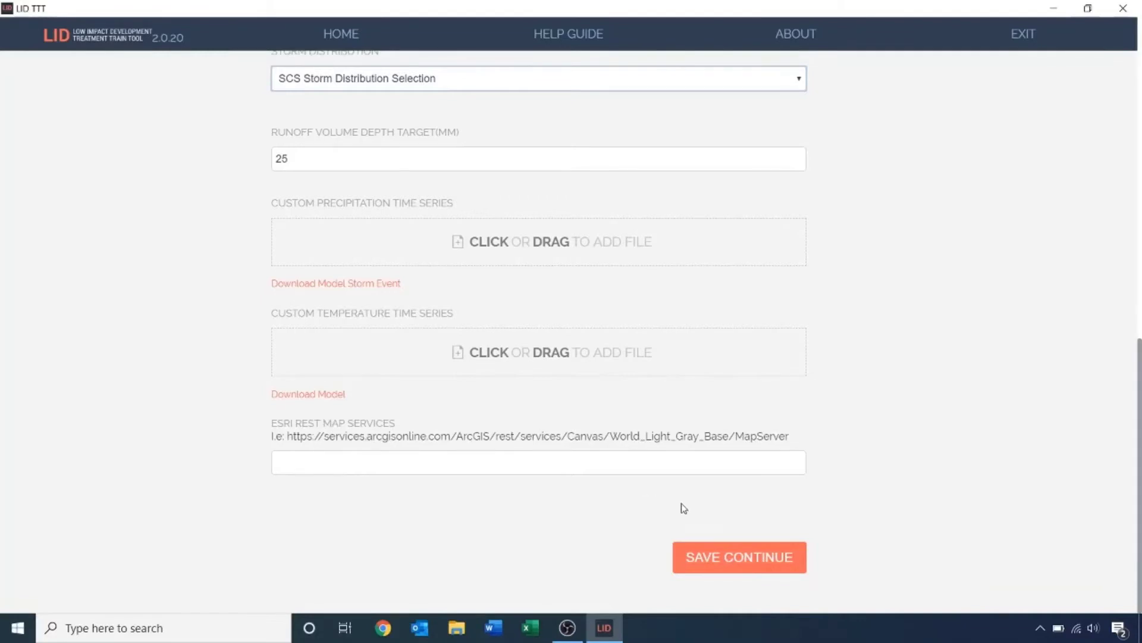
Step: Save the scenario file as predev_NewmarketPlaza and continue to the scenario map
click(735, 554)
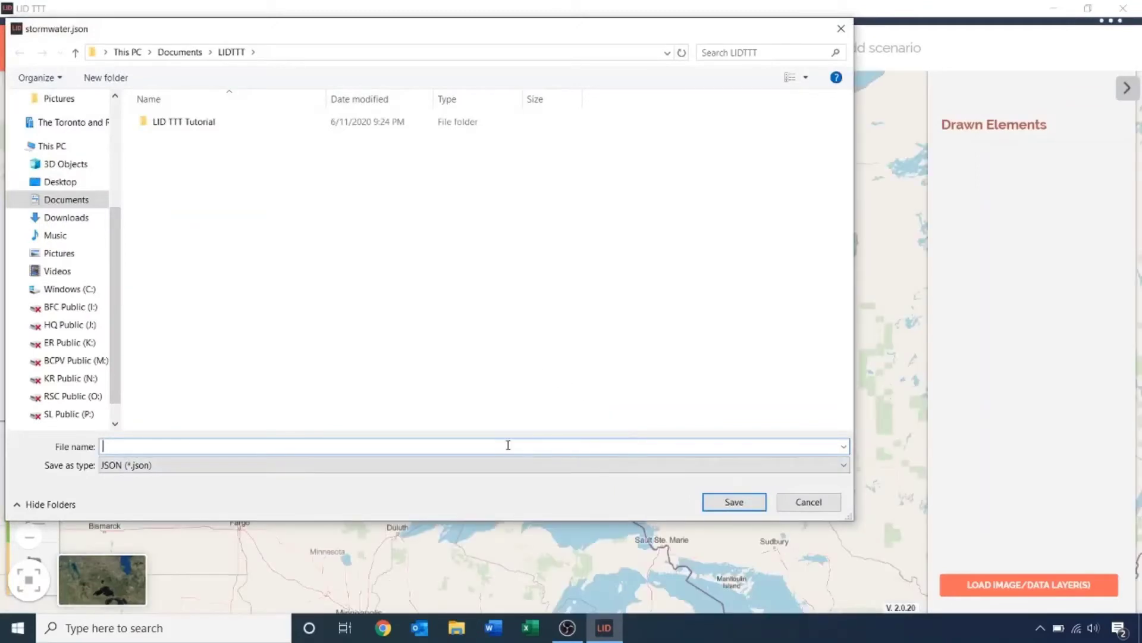
text(predev_NewmarketPlaza)
click(734, 502)
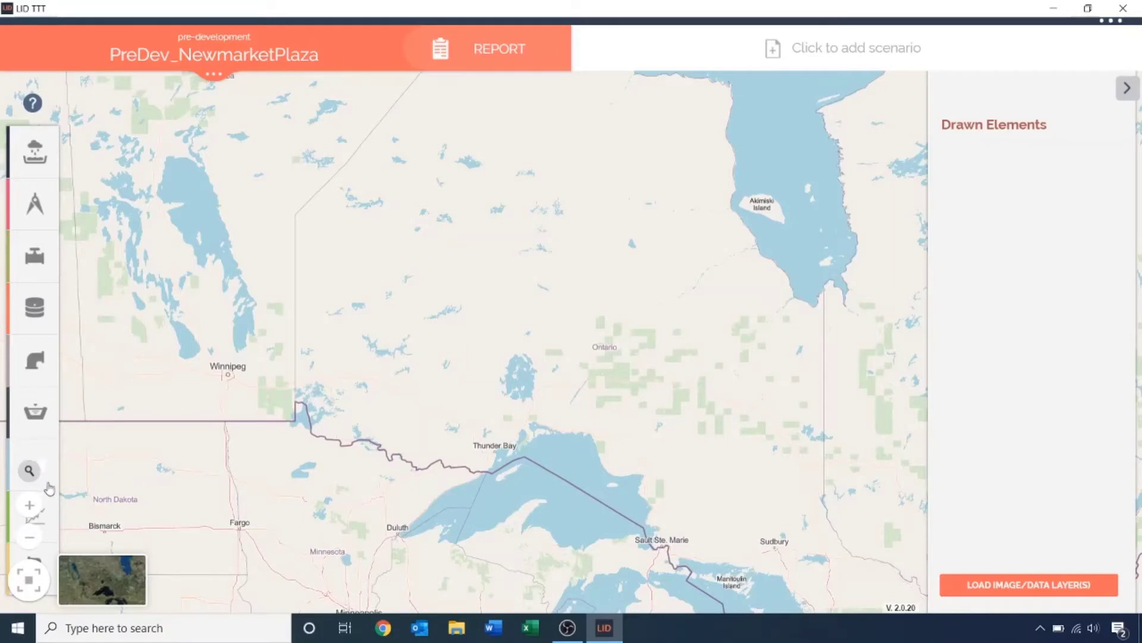
Step: Search for 'Newmarket Plaza, Newmarket' and centre the plaza between Davis Drive and Queen Street
click(31, 476)
click(86, 474)
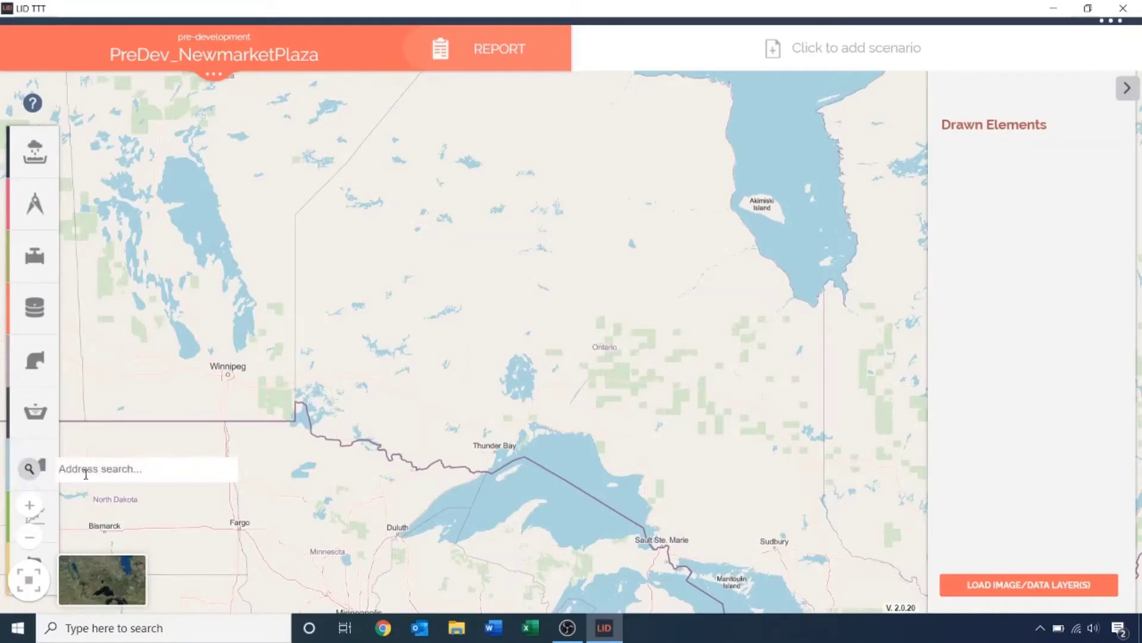
text(Newmarket Plaza, New)
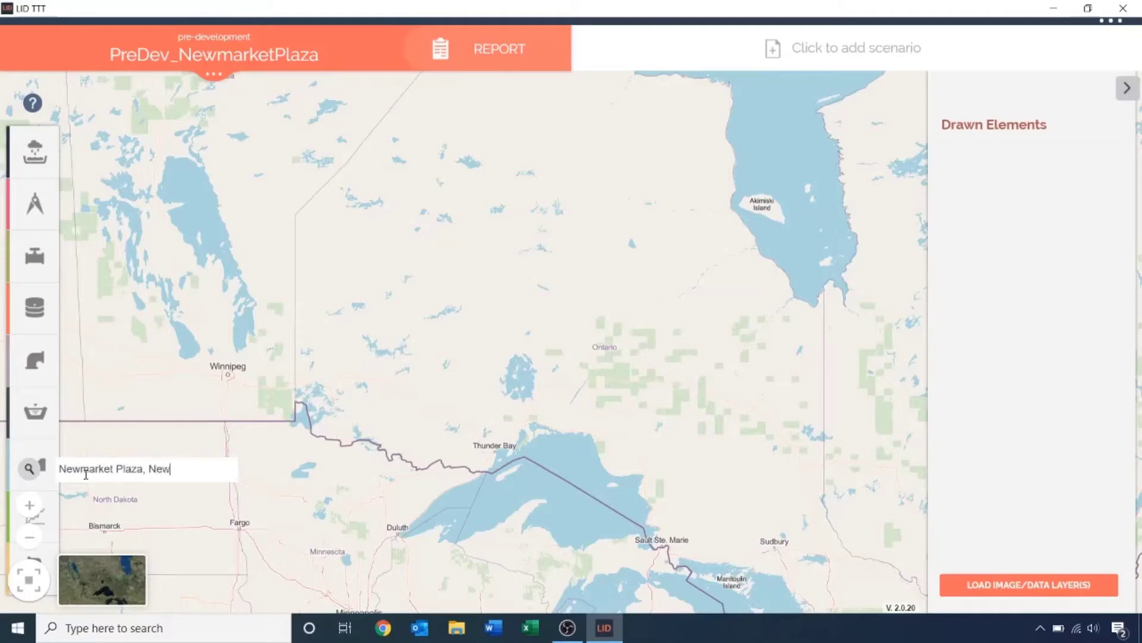
text(market)
key(Return)
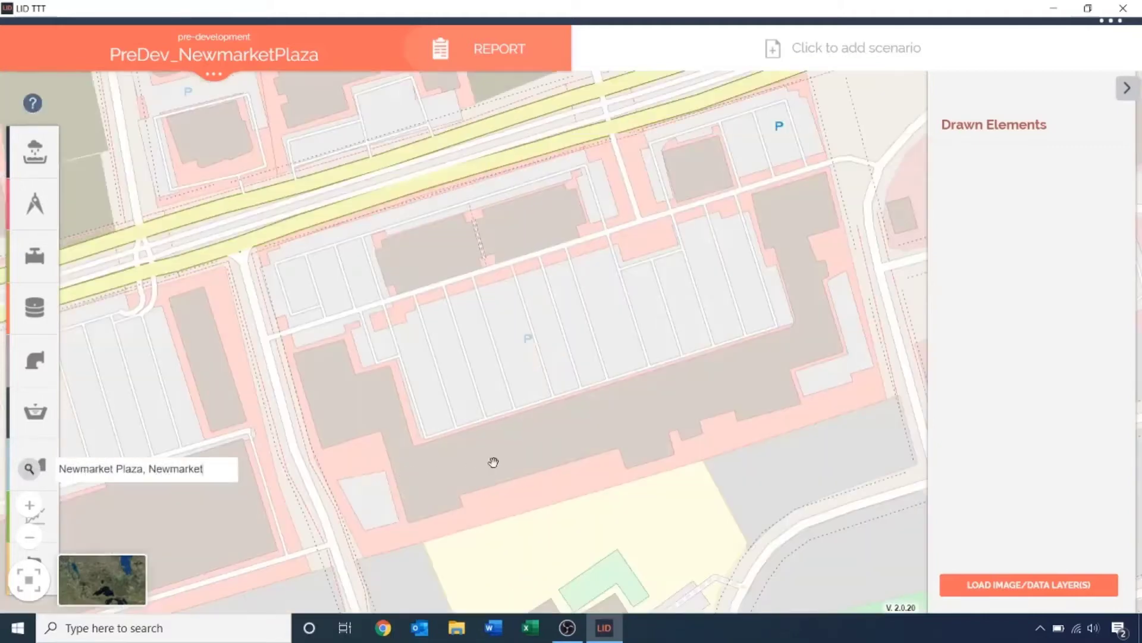
drag(556, 383, 513, 422)
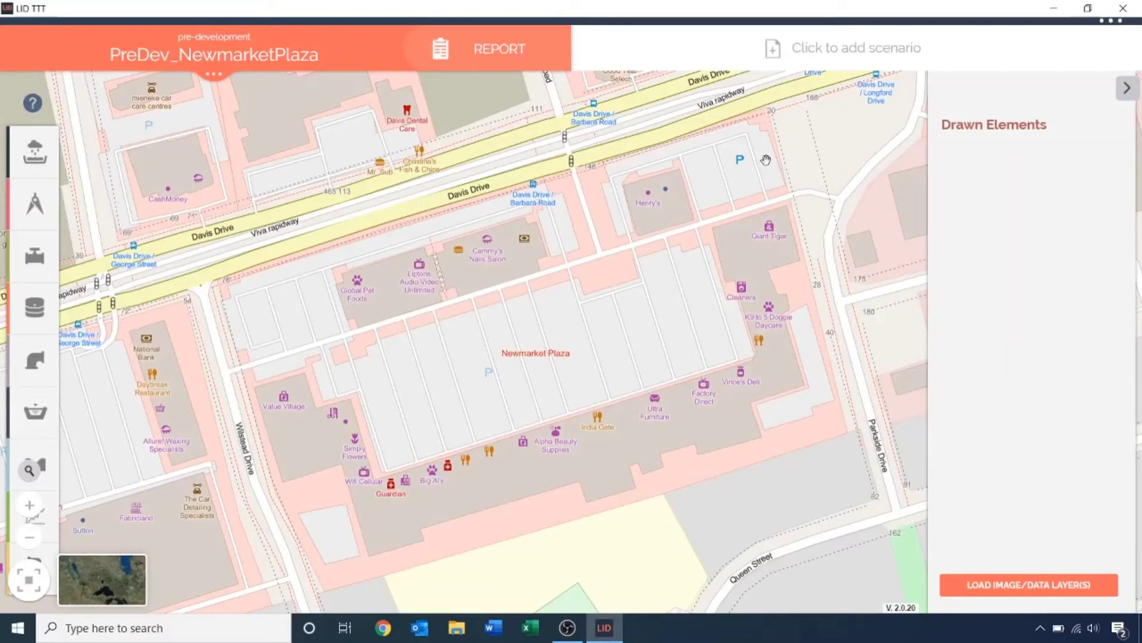
drag(809, 118, 790, 138)
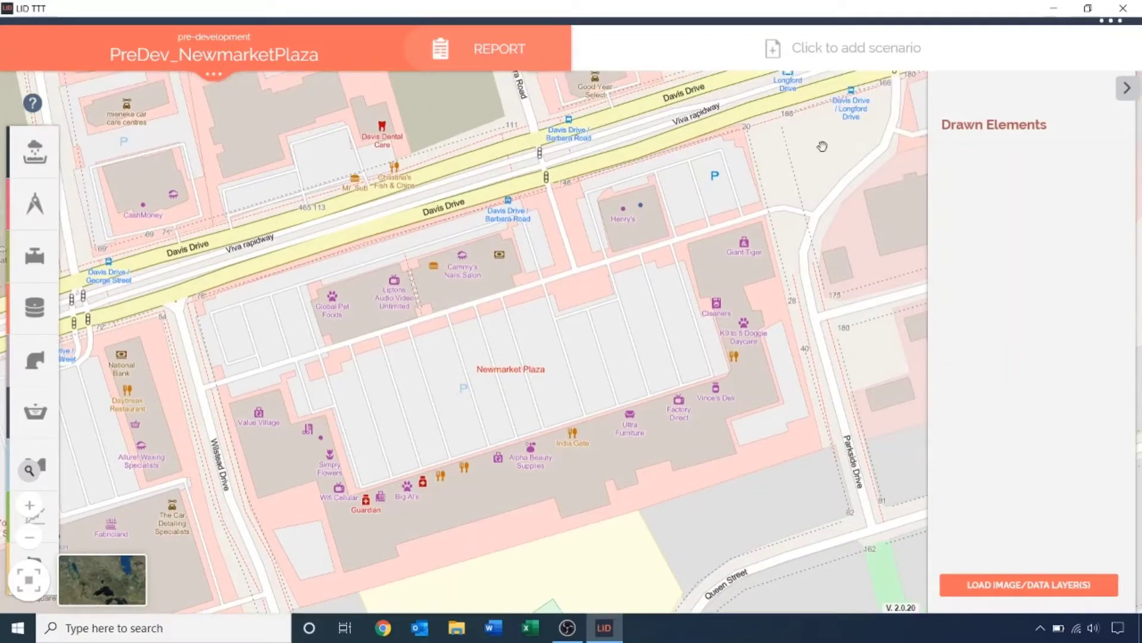
Step: Place outfall out1 near the Davis Drive and Longford Drive corner
click(55, 574)
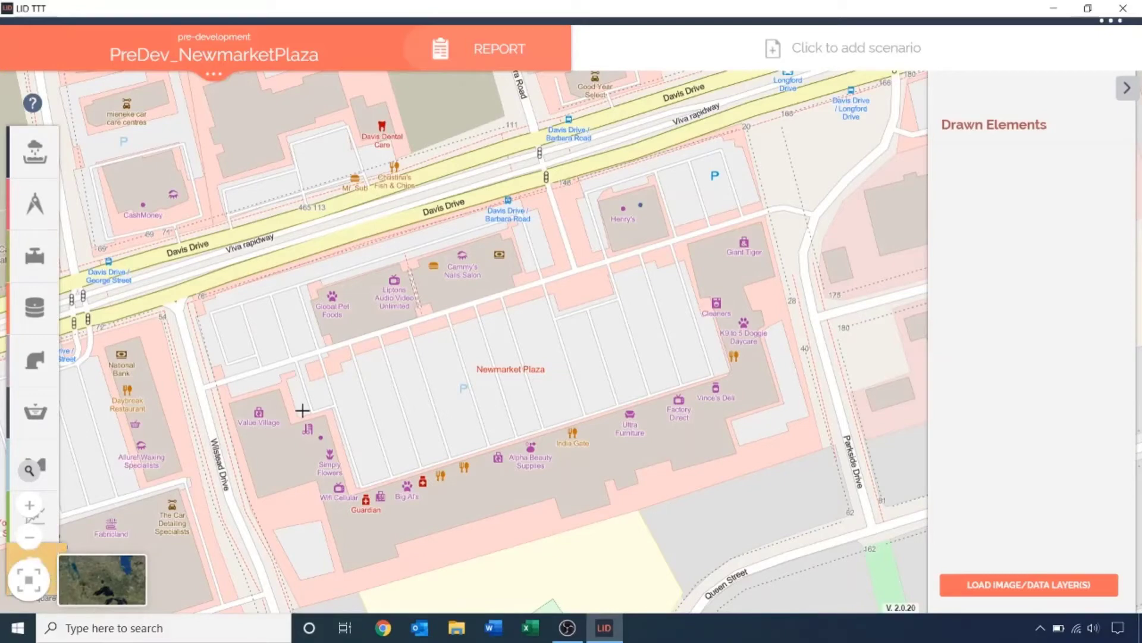
click(894, 112)
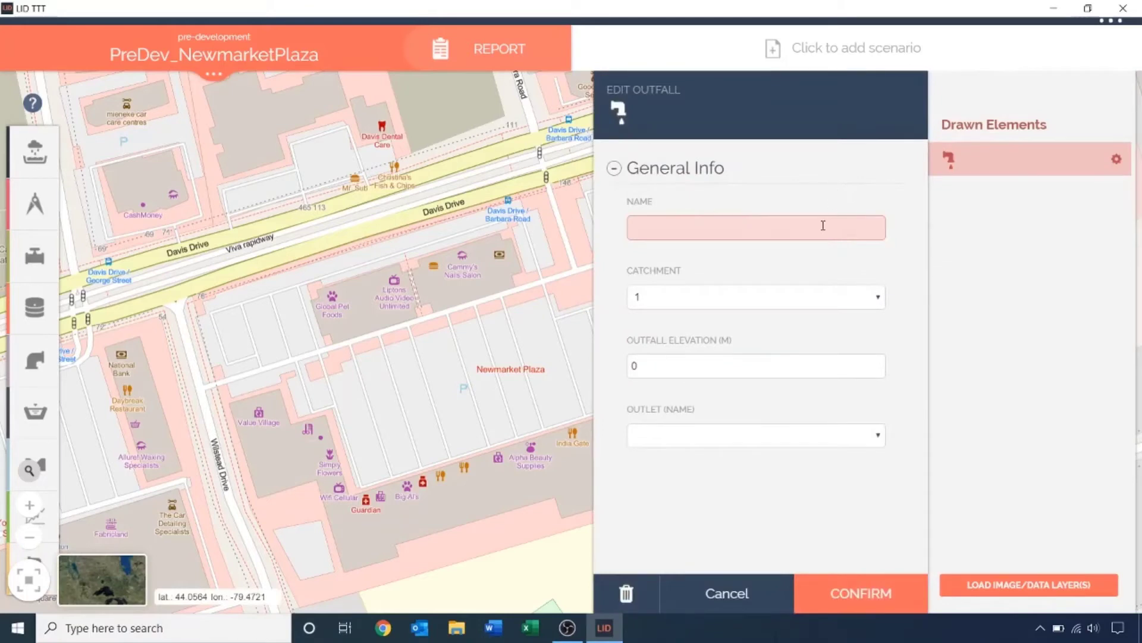
text(out1)
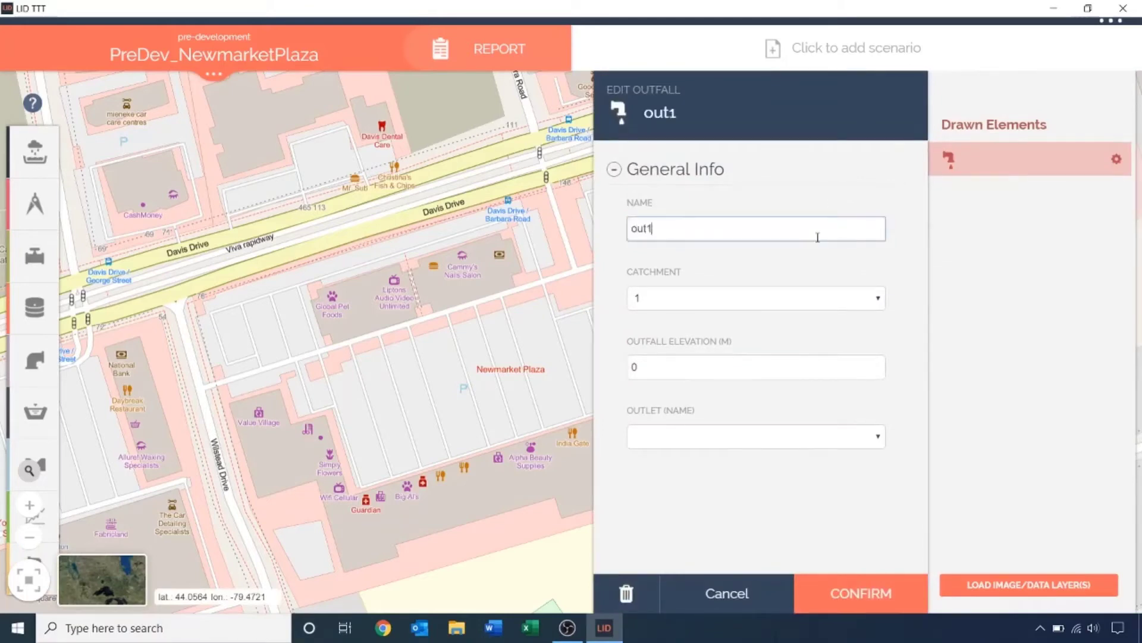
drag(567, 338, 298, 347)
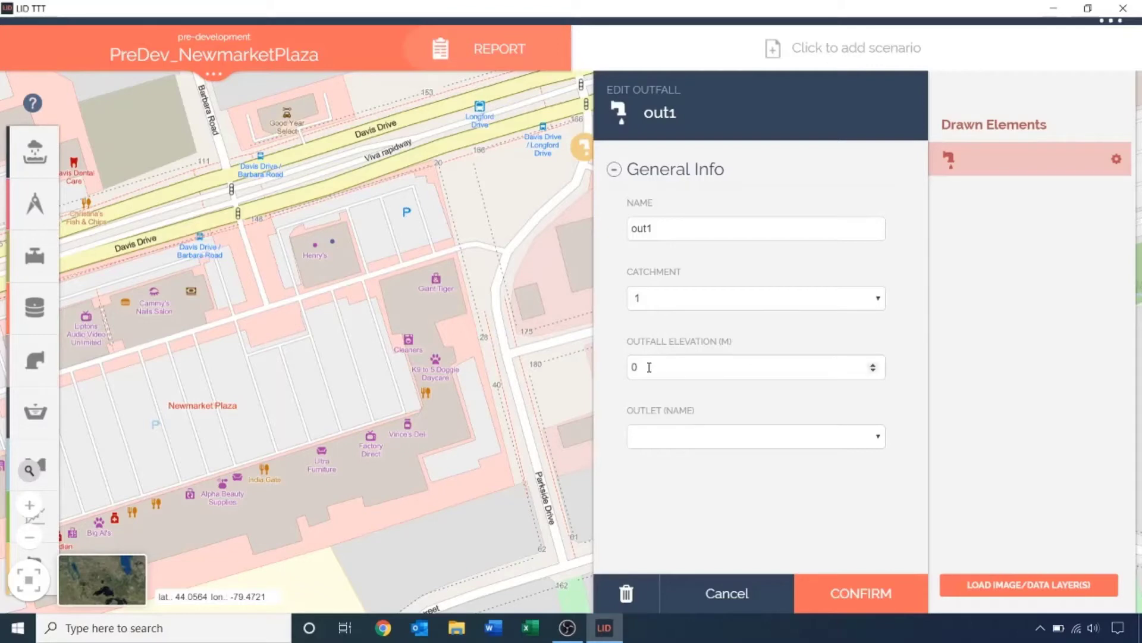
click(812, 592)
Step: Add a second outfall out2 beside out1, assigned to catchment 2
drag(517, 398, 668, 375)
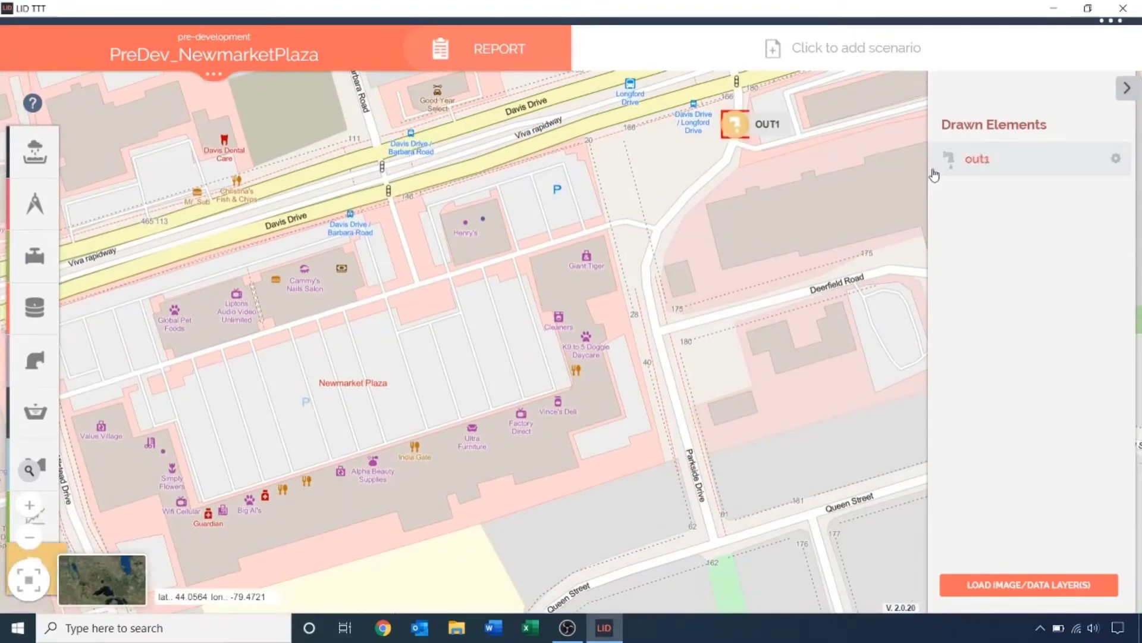
click(738, 148)
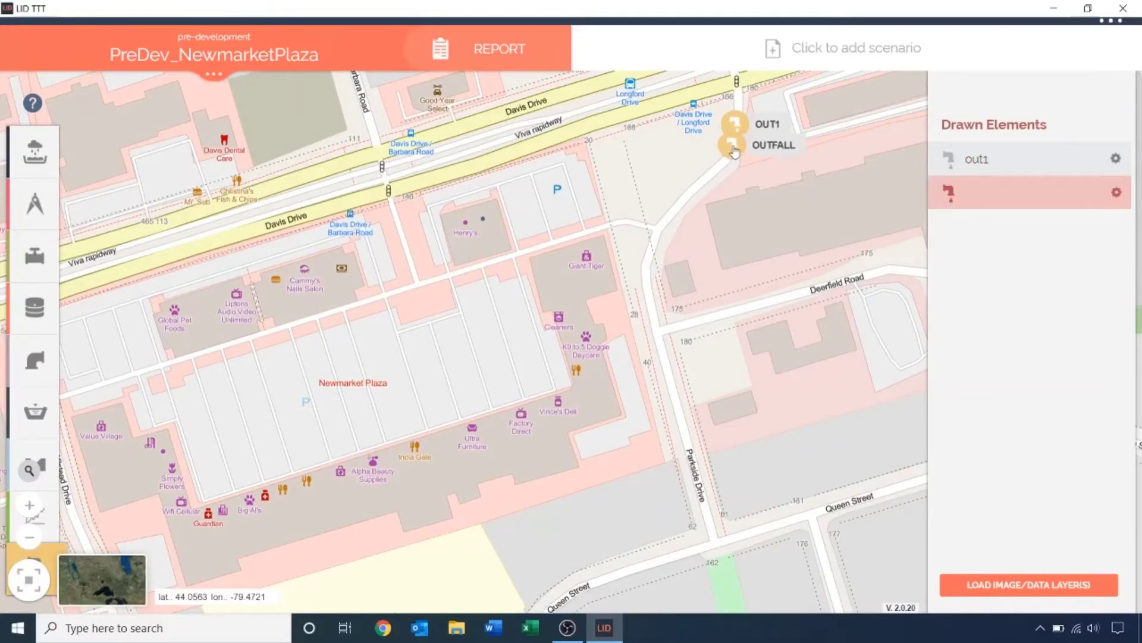
text(o)
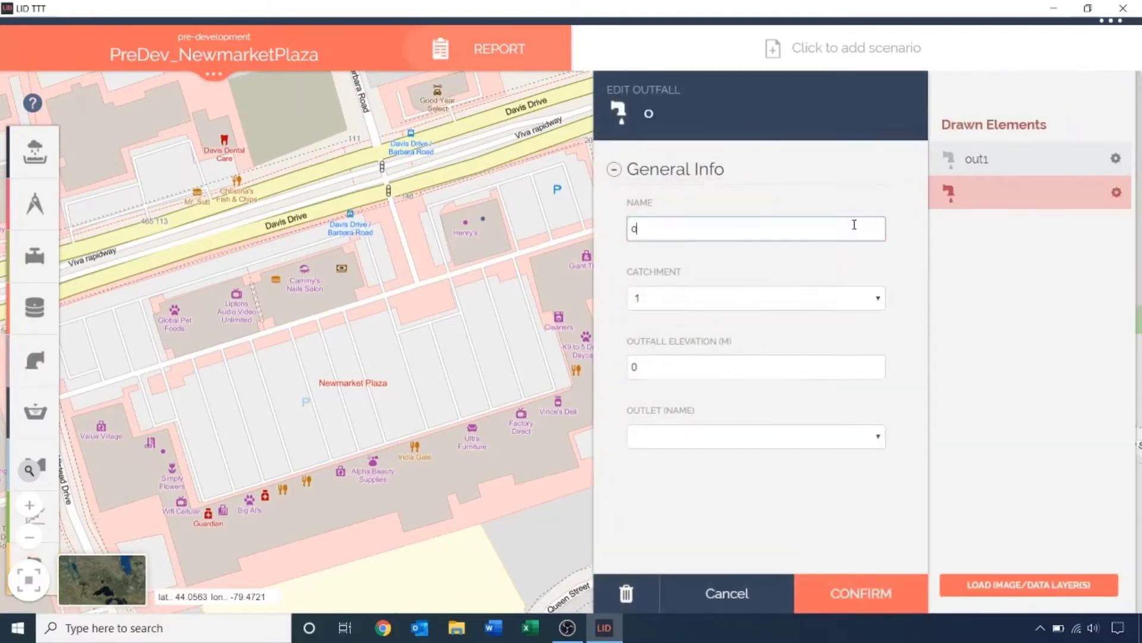
text(ut2)
click(854, 298)
click(836, 331)
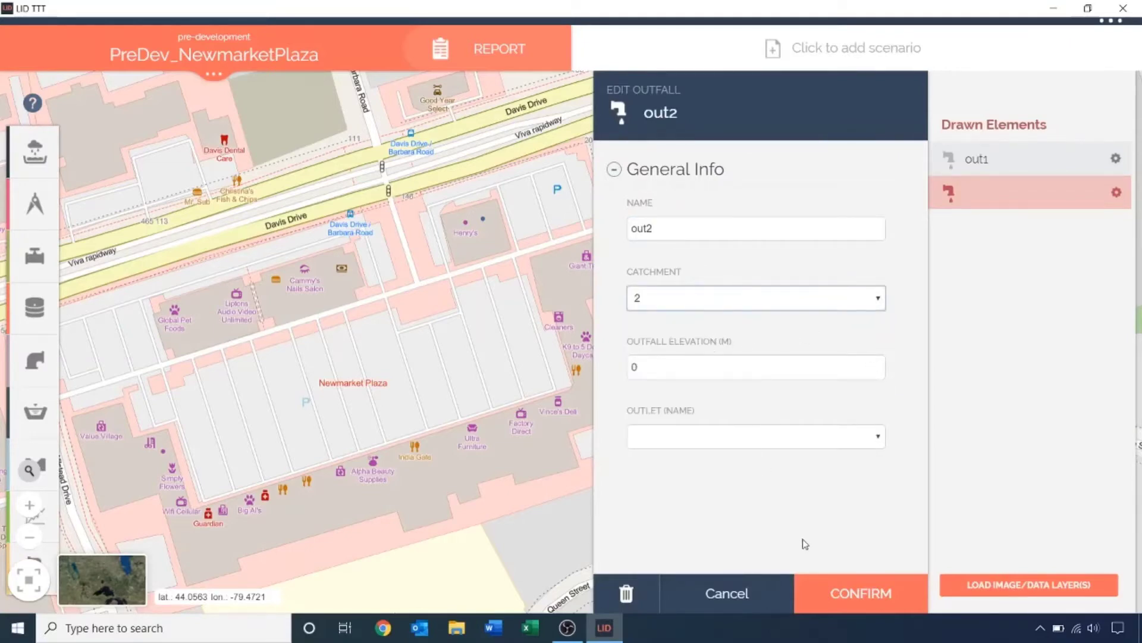
click(853, 597)
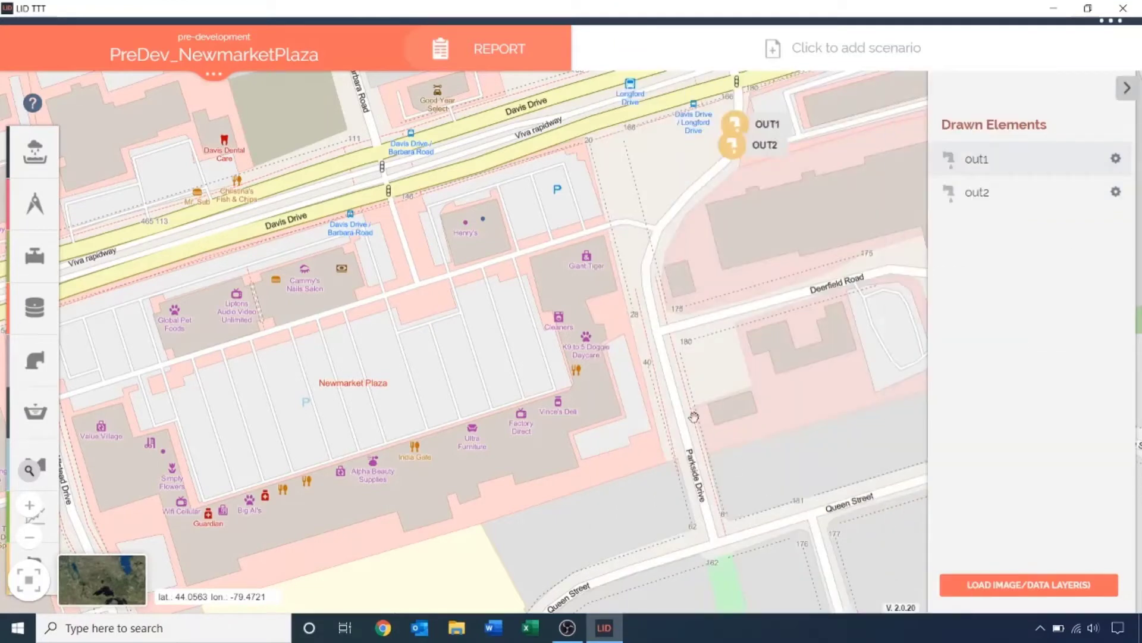
Step: Trace the four corners of Henry's building roof as a 0.097 ha subcatchment polygon
drag(694, 417, 770, 411)
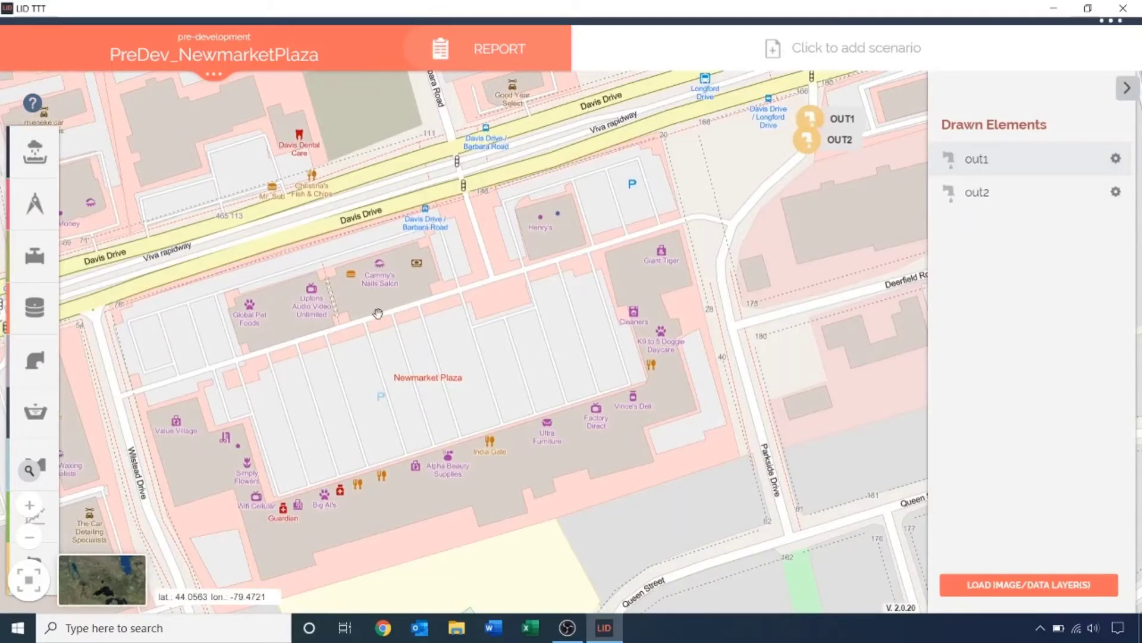
click(34, 156)
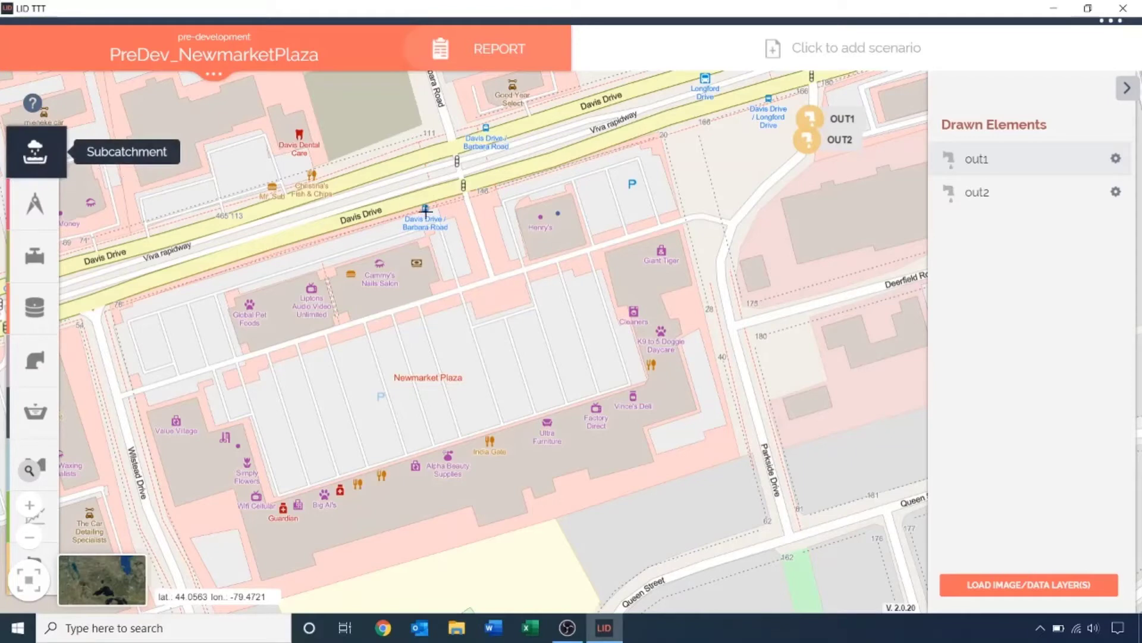
click(517, 209)
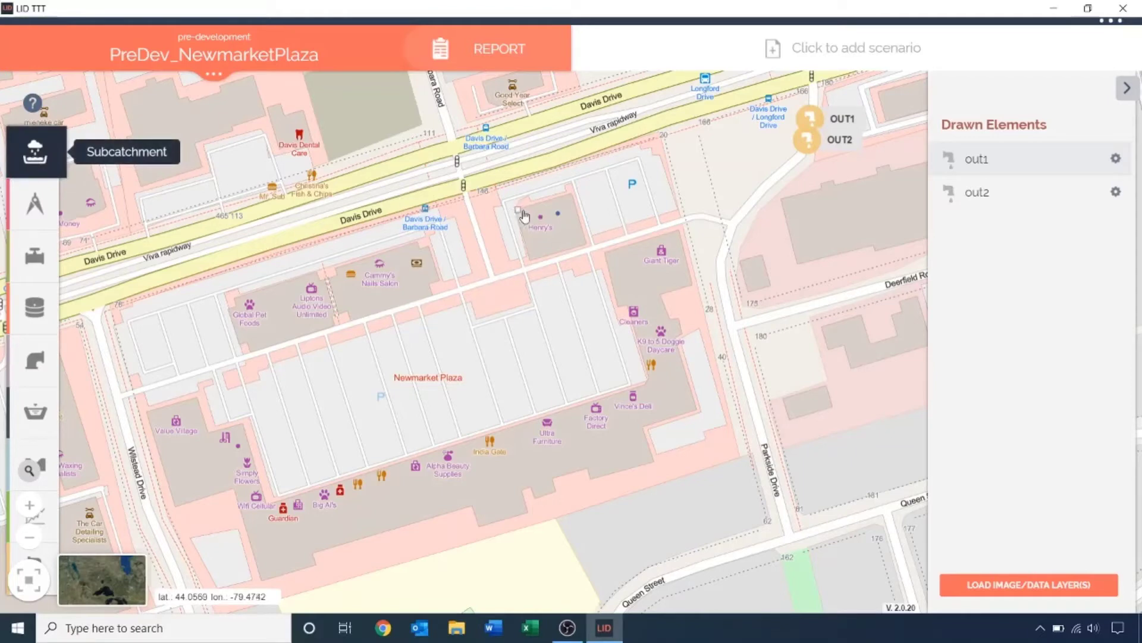
click(573, 195)
click(586, 243)
double_click(528, 260)
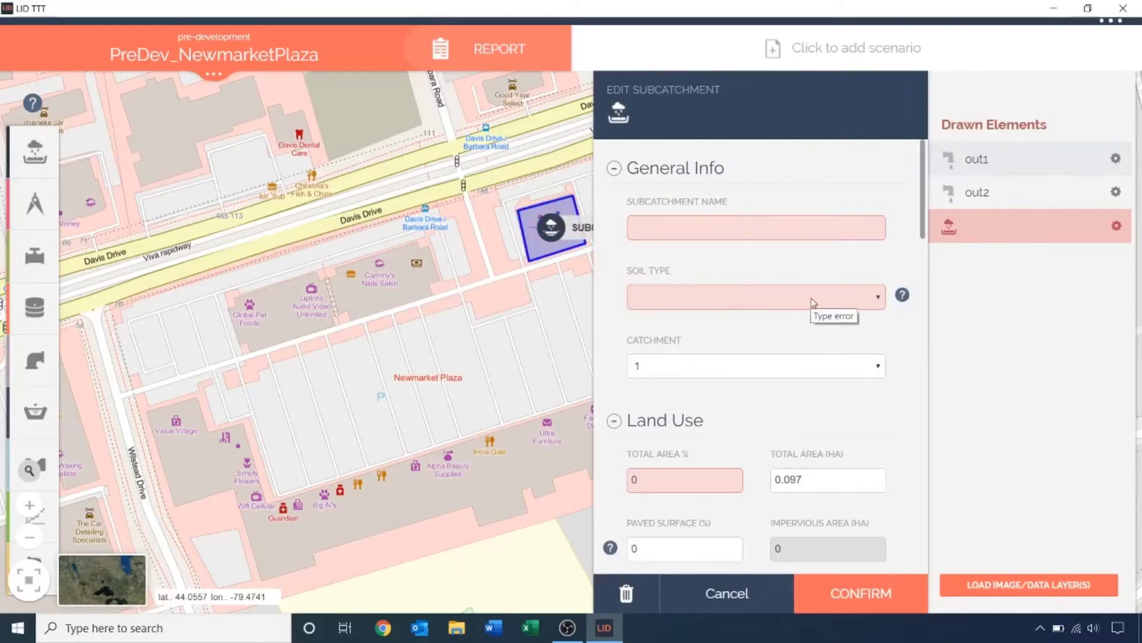
Step: Name the subcatchment Henry-Roof with Clay Loam soil and 100% Open Space/Parkland
click(795, 228)
text(He)
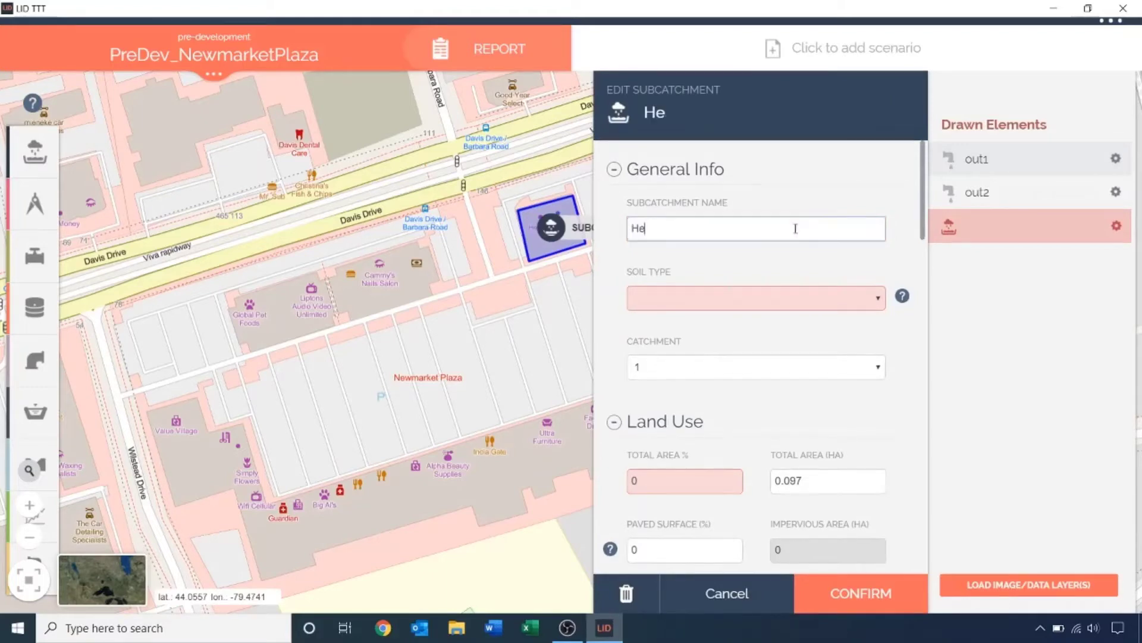
text(nry-Roof)
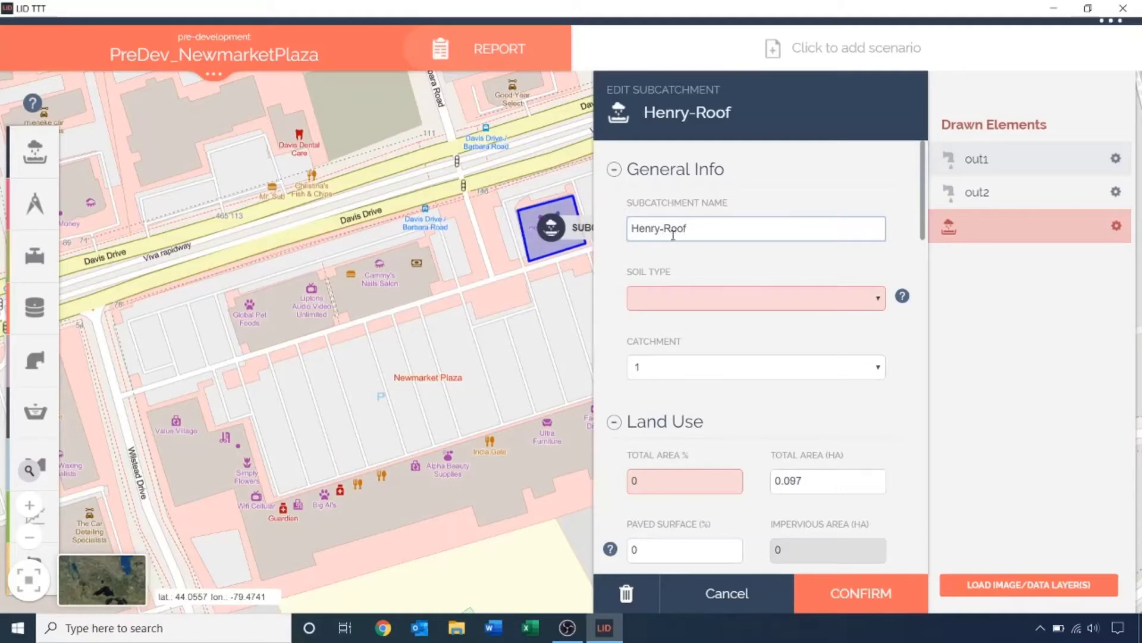
click(659, 294)
click(666, 359)
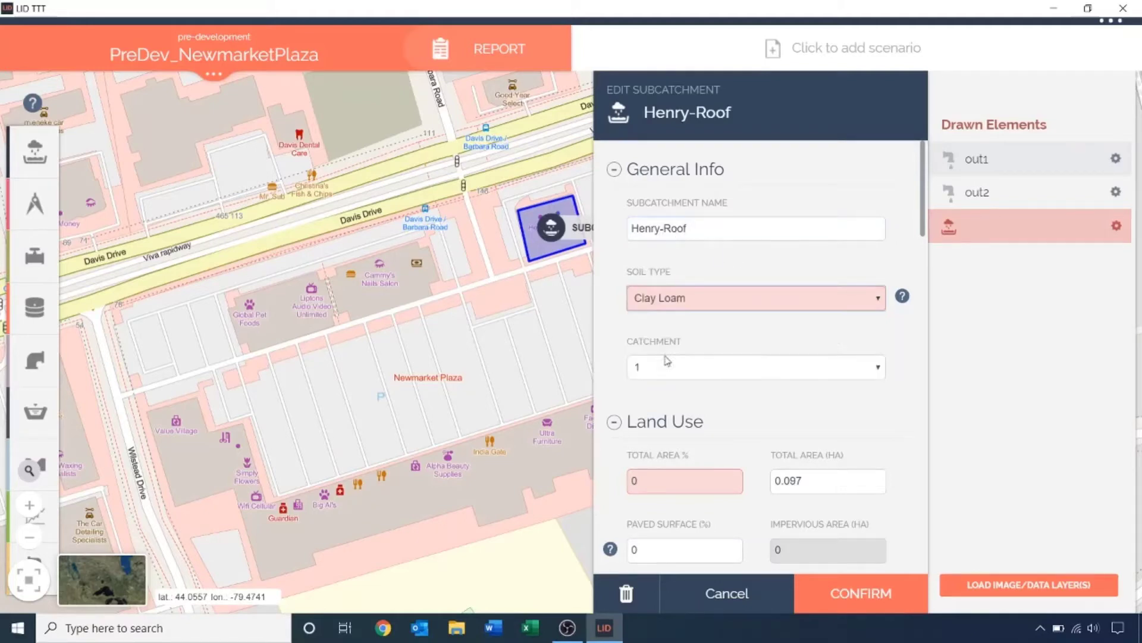
scroll(679, 399, down, 1)
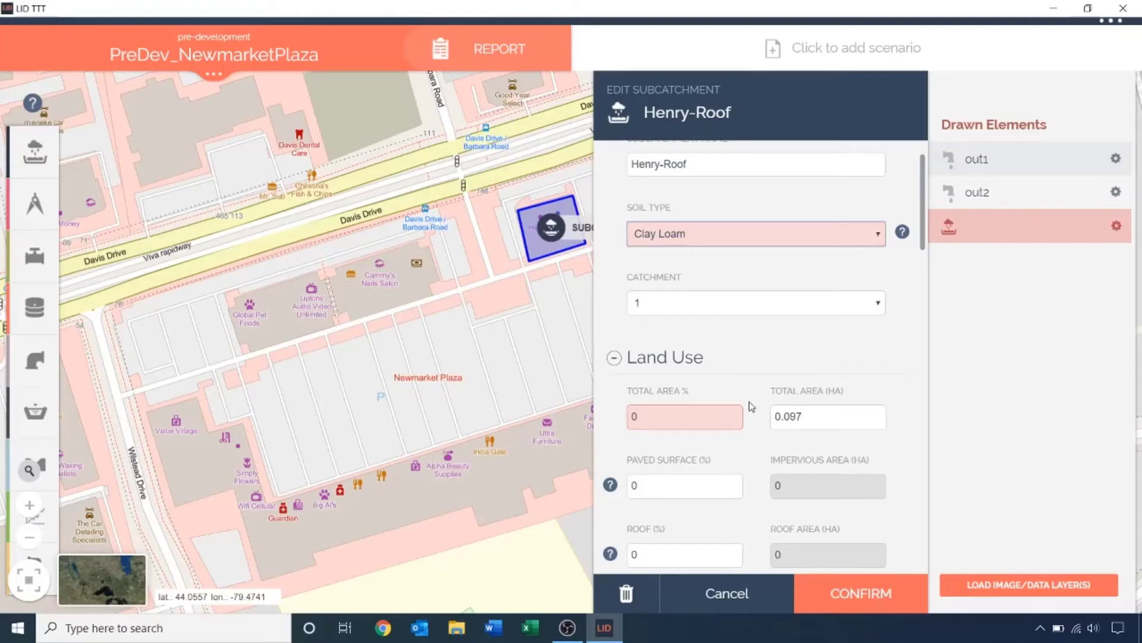
scroll(737, 382, down, 3)
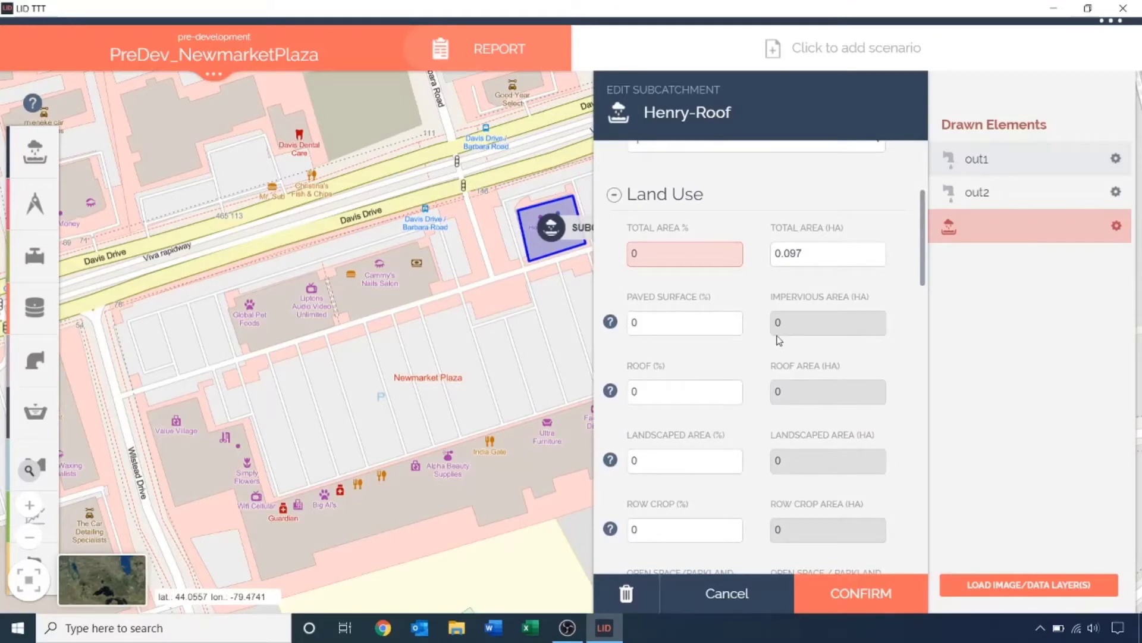
scroll(774, 360, down, 1)
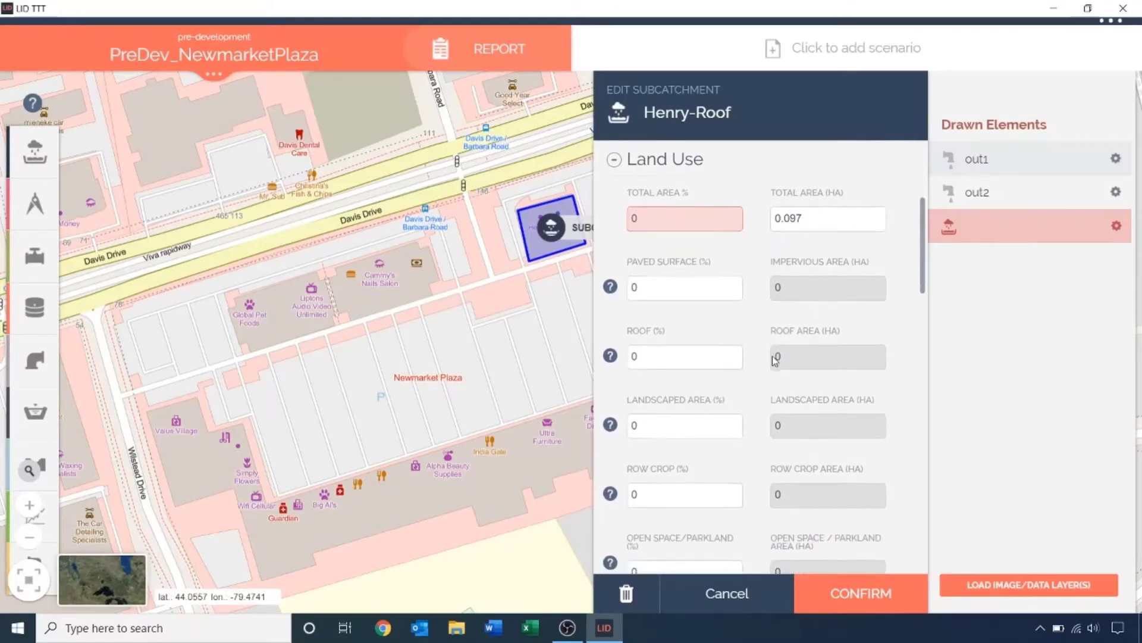
scroll(708, 529, down, 1)
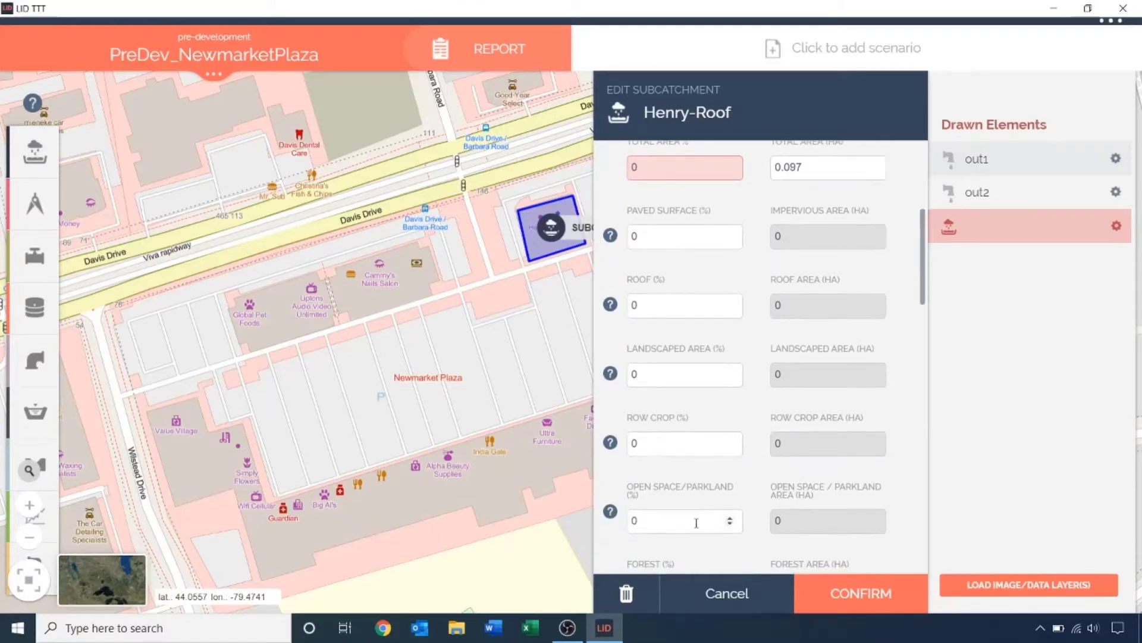
click(696, 523)
text(100)
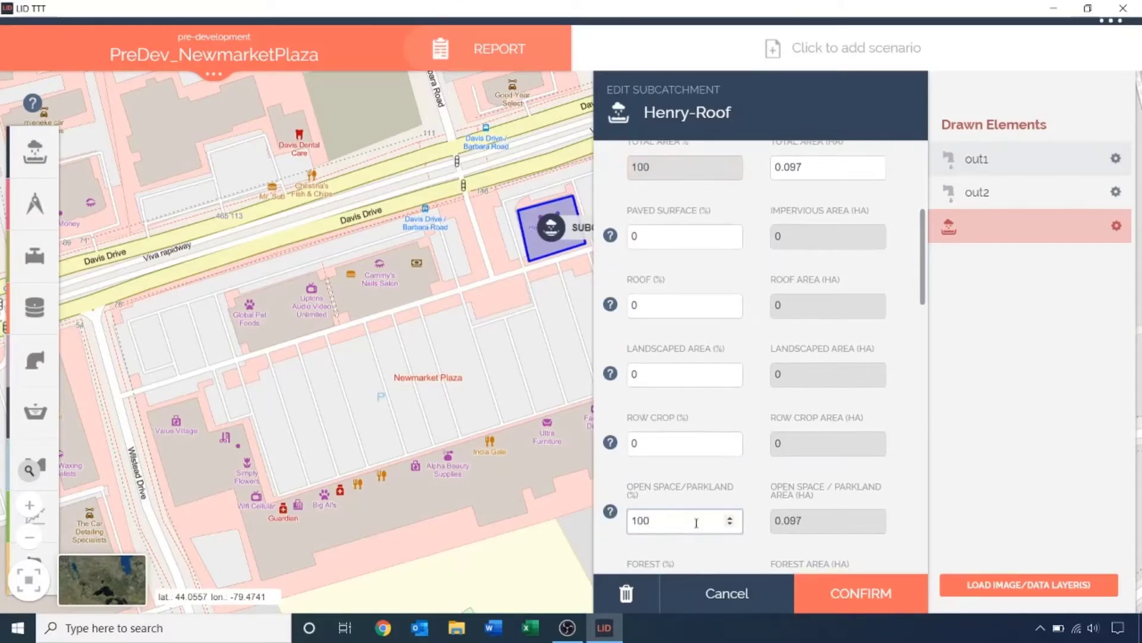
Step: Route Henry-Roof to outlet out1 with a 50 m width and confirm it
scroll(766, 493, down, 6)
scroll(766, 493, down, 5)
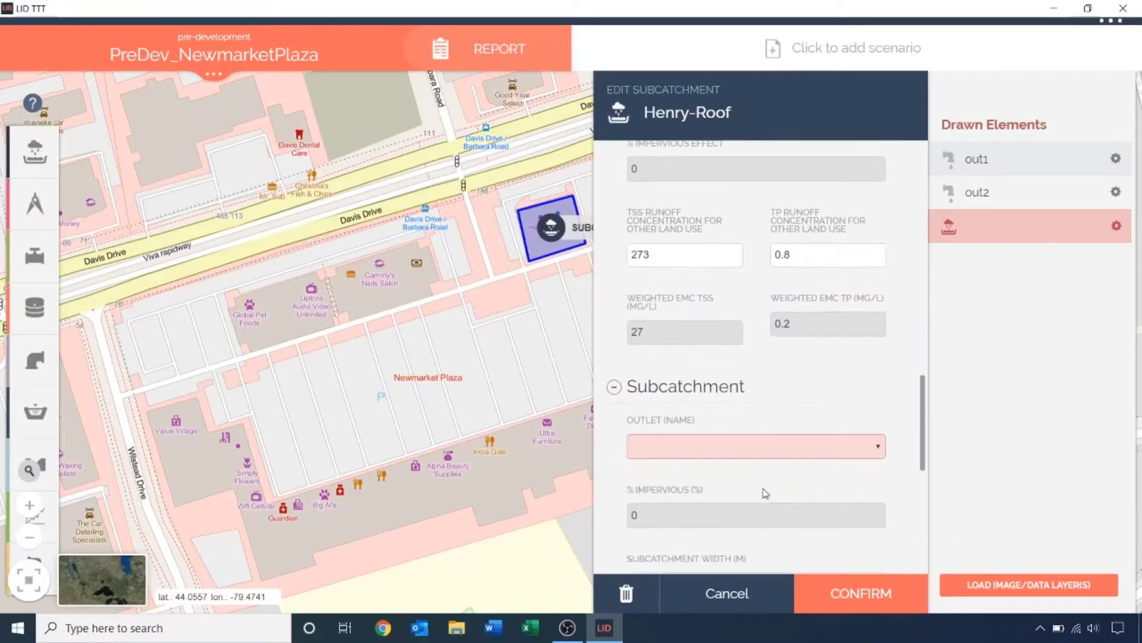
click(704, 454)
click(697, 463)
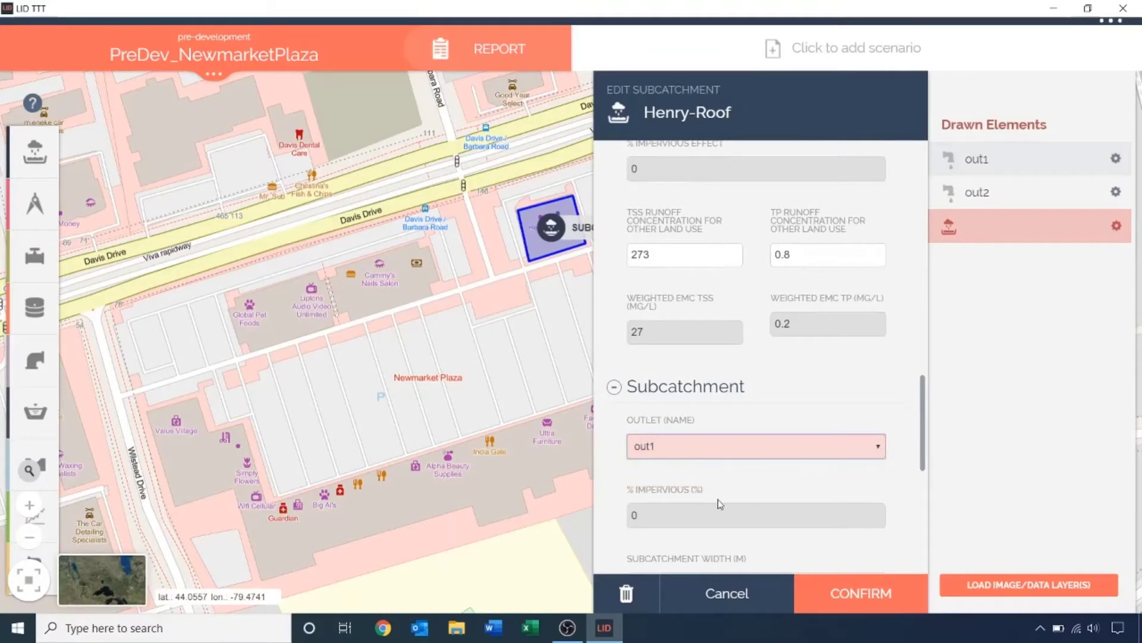
scroll(720, 504, down, 2)
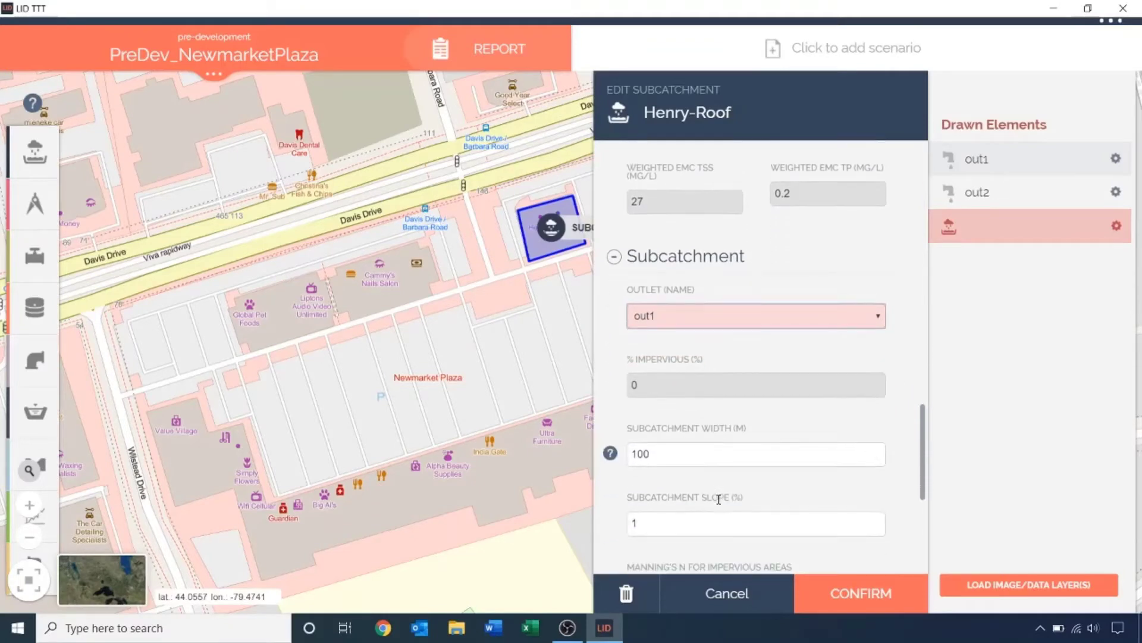
drag(650, 454, 630, 454)
text(50)
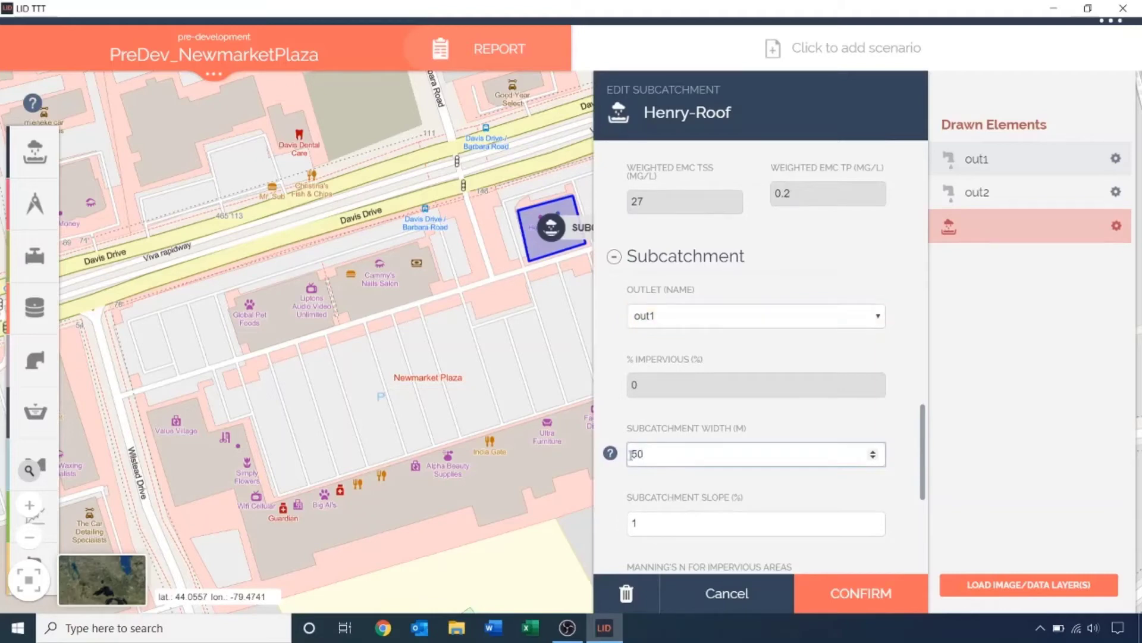
mouse_move(623, 461)
scroll(657, 479, down, 3)
mouse_move(618, 434)
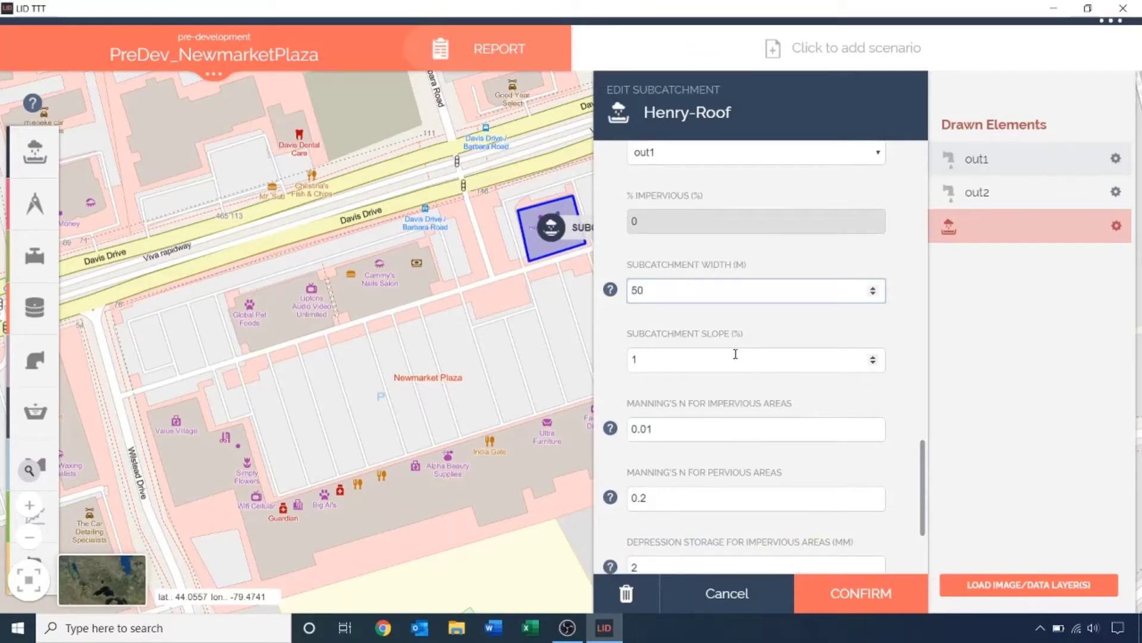
click(847, 603)
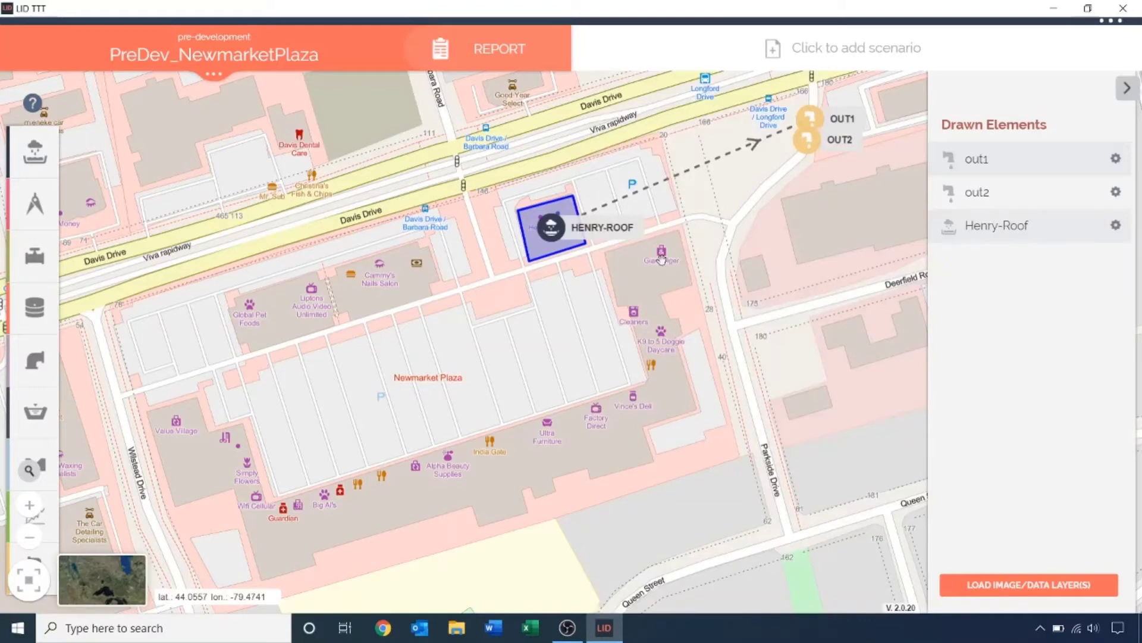
Step: Outline Henry's parking lot as a subcatchment polygon wrapping around the roof
click(34, 154)
click(519, 207)
click(573, 193)
click(586, 242)
click(681, 213)
click(661, 156)
click(639, 144)
click(496, 187)
click(494, 208)
click(510, 262)
click(528, 256)
click(528, 261)
Step: Name it Henry-Parking with Clay Loam soil, route it to out1, and save
text(Henry-Parking)
click(684, 295)
click(684, 321)
scroll(665, 337, down, 5)
scroll(665, 337, down, 5)
click(708, 513)
click(708, 416)
scroll(708, 417, down, 3)
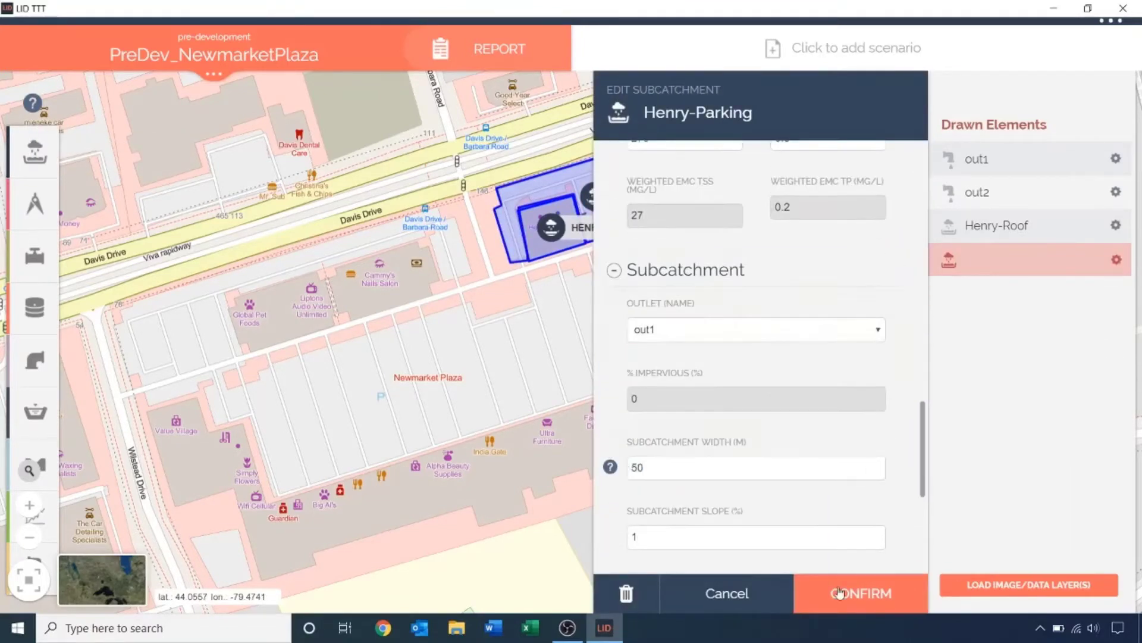
click(861, 594)
Step: Draw the landscaped strip near the outfalls and save it as the Landscape subcatchment
click(565, 238)
click(585, 226)
click(732, 180)
click(731, 196)
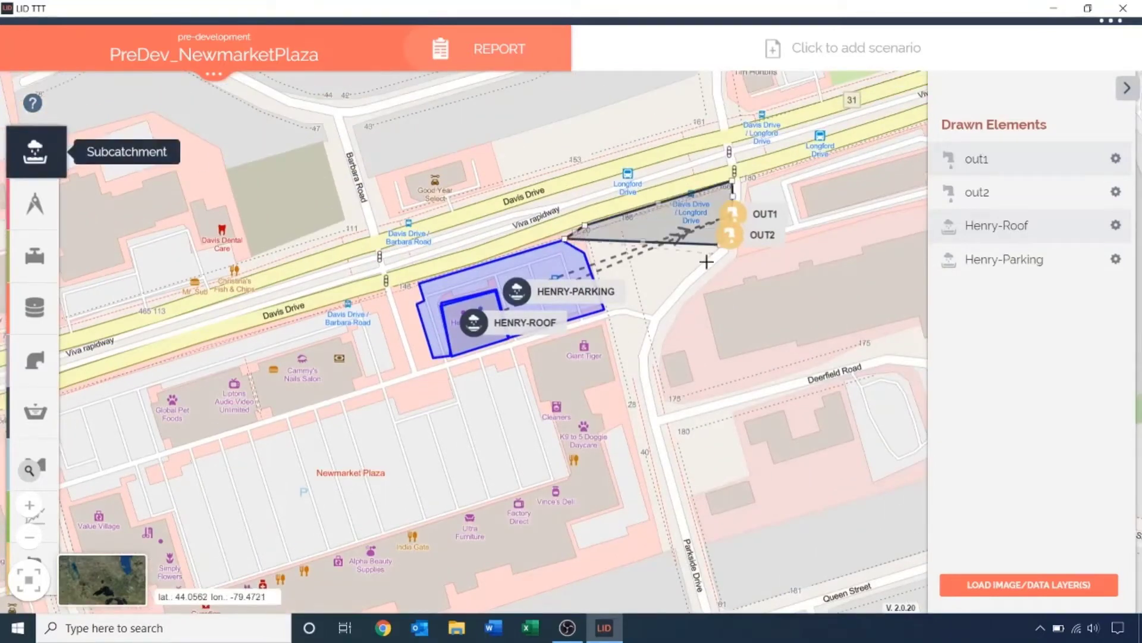
click(685, 280)
click(652, 314)
click(564, 239)
text(Landscape)
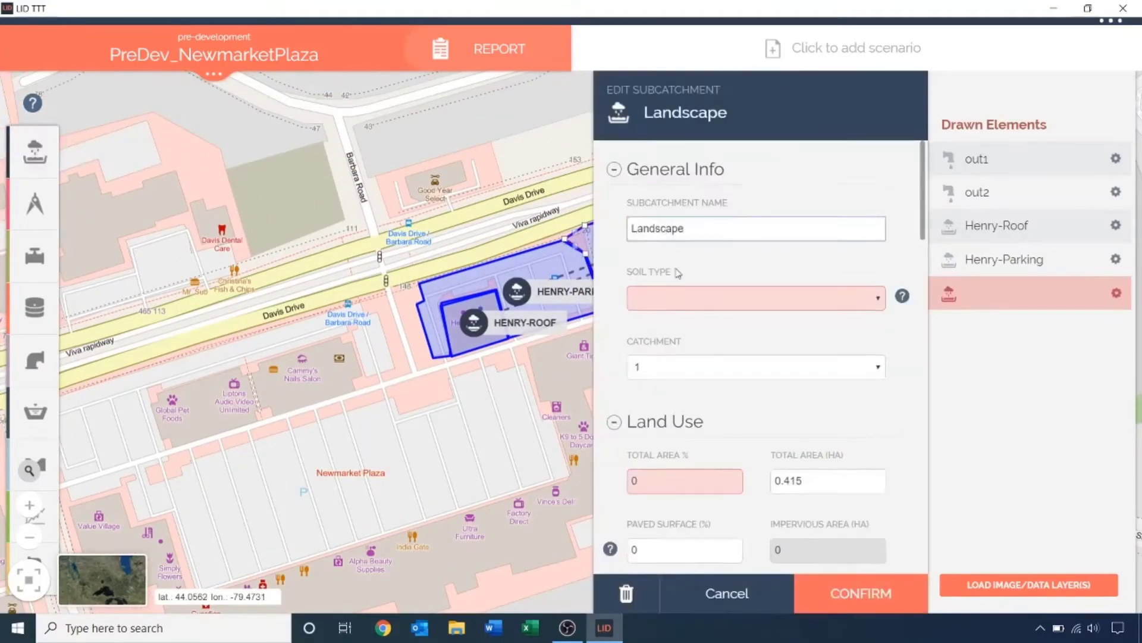
scroll(700, 402, down, 3)
scroll(669, 446, down, 10)
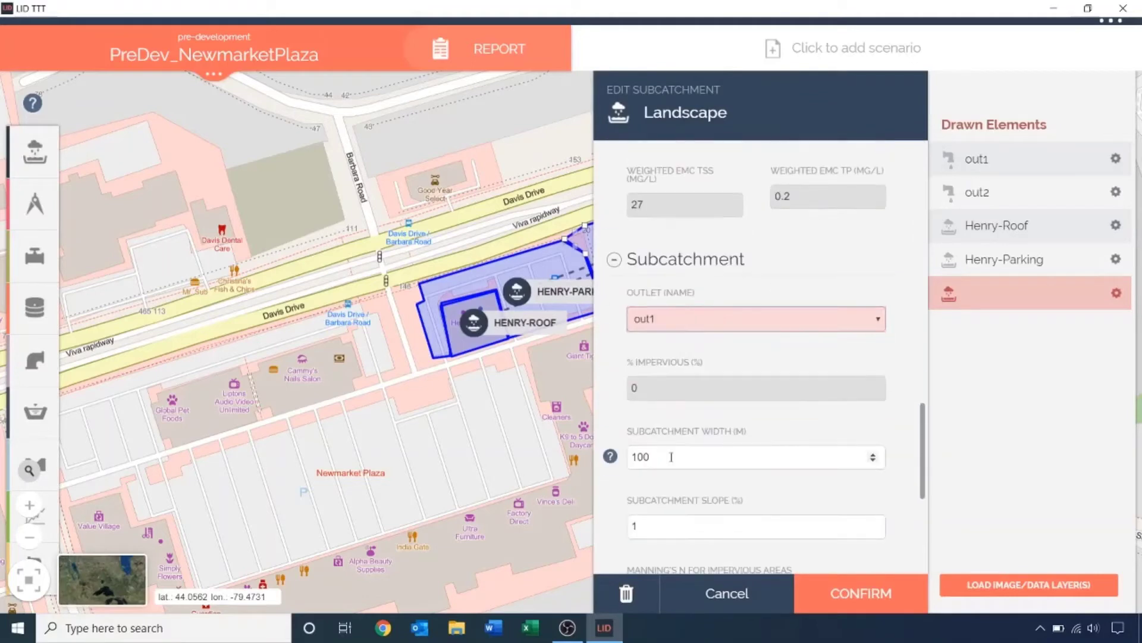
click(861, 593)
Step: Trace the whole plaza building roof, including Giant Tiger and Value Village, as a polygon
drag(765, 494, 891, 407)
click(34, 152)
click(311, 587)
click(361, 563)
click(365, 572)
click(521, 514)
click(526, 535)
click(577, 523)
click(573, 499)
click(601, 488)
click(605, 501)
click(637, 475)
click(640, 485)
click(702, 467)
click(693, 437)
click(745, 416)
click(732, 363)
click(730, 340)
click(709, 303)
click(742, 294)
click(727, 239)
click(653, 260)
click(666, 311)
click(678, 309)
click(697, 384)
click(694, 393)
click(319, 510)
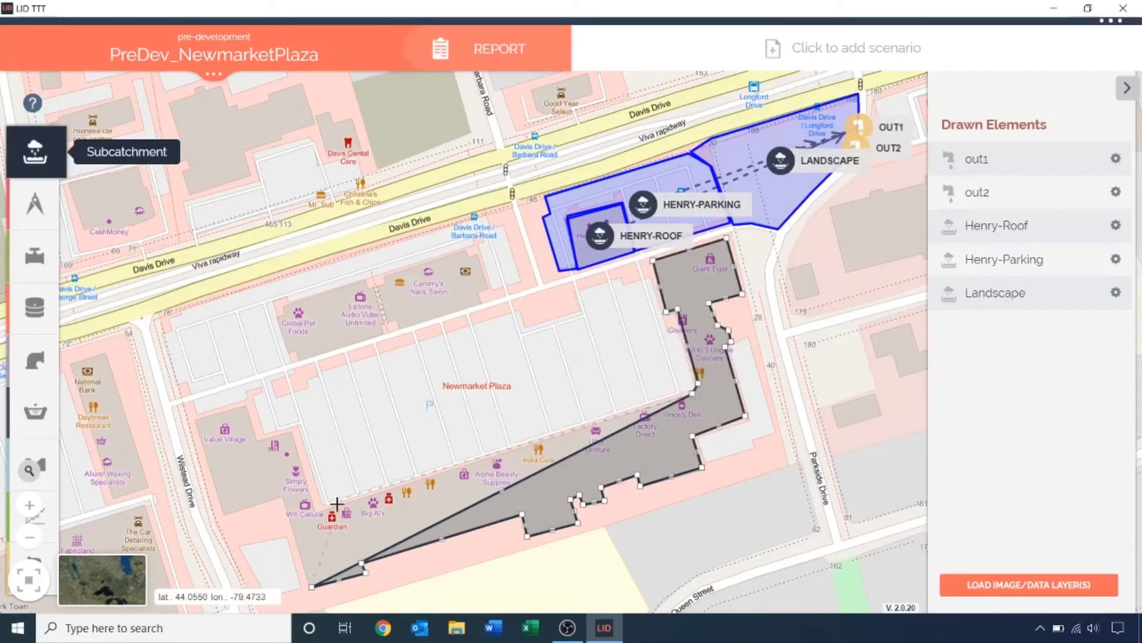
click(291, 434)
click(256, 442)
click(244, 408)
click(197, 419)
click(223, 513)
click(280, 496)
click(310, 586)
Step: Save it as Plaza-Roof: Clay Loam, Open Space 100, outlet out2, width 50
click(695, 236)
text(Plaza-Roof)
click(756, 296)
click(756, 366)
click(755, 378)
scroll(705, 401, down, 5)
click(679, 428)
text(100)
scroll(716, 475, down, 5)
click(740, 331)
click(654, 351)
double_click(639, 471)
text(50)
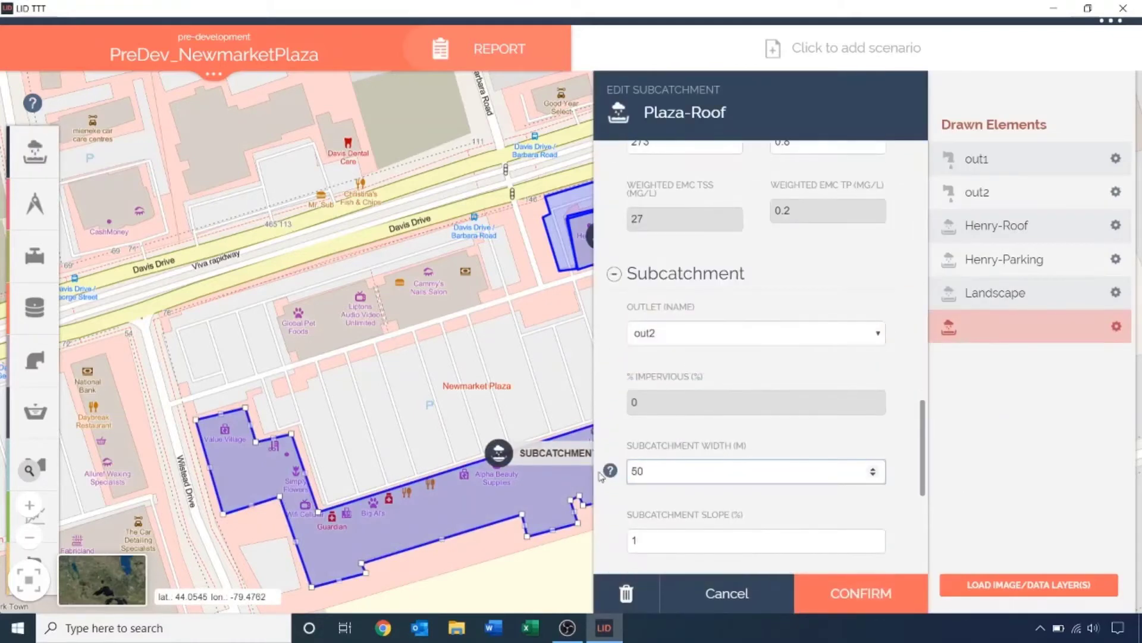
click(843, 597)
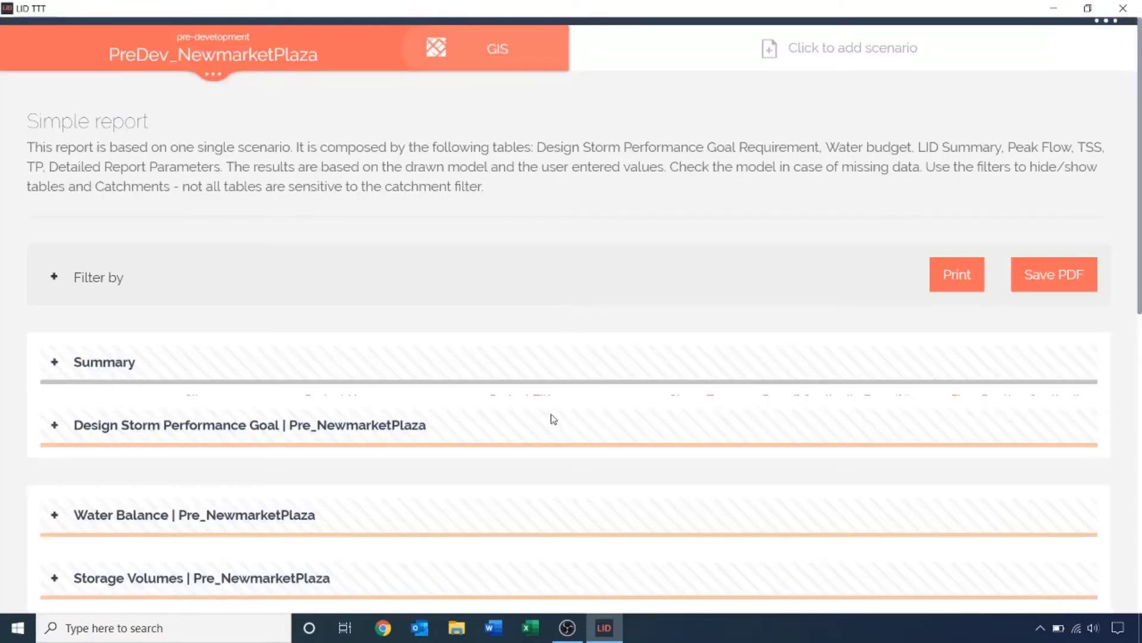
Step: Scroll the report and expand the Design Storm Performance Goal table
scroll(553, 420, down, 1)
scroll(553, 419, down, 1)
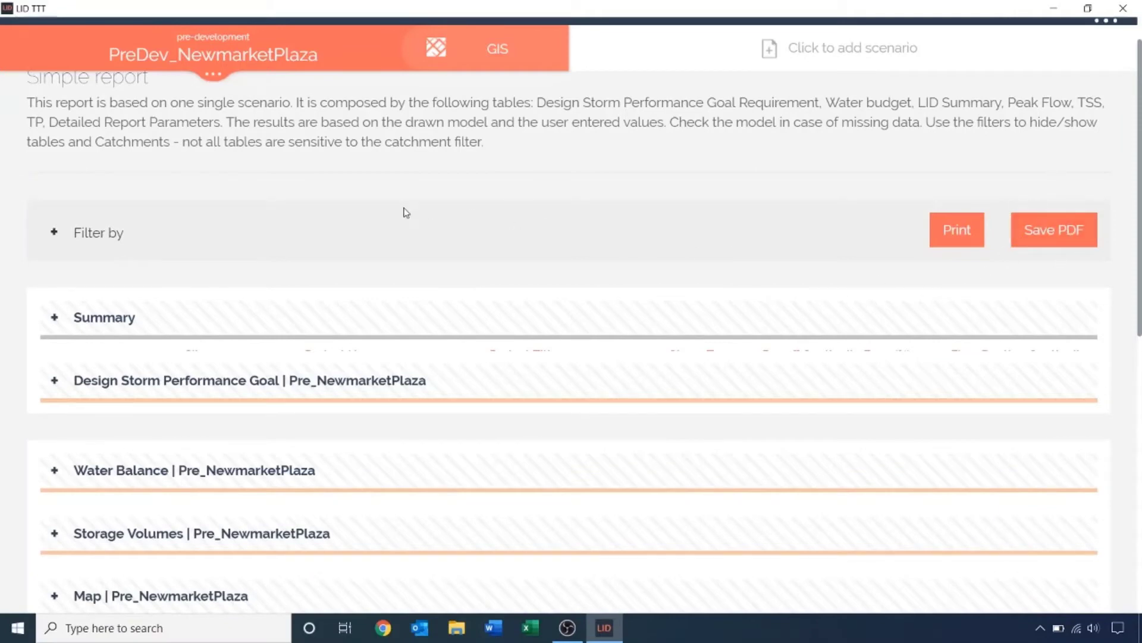
scroll(350, 273, down, 3)
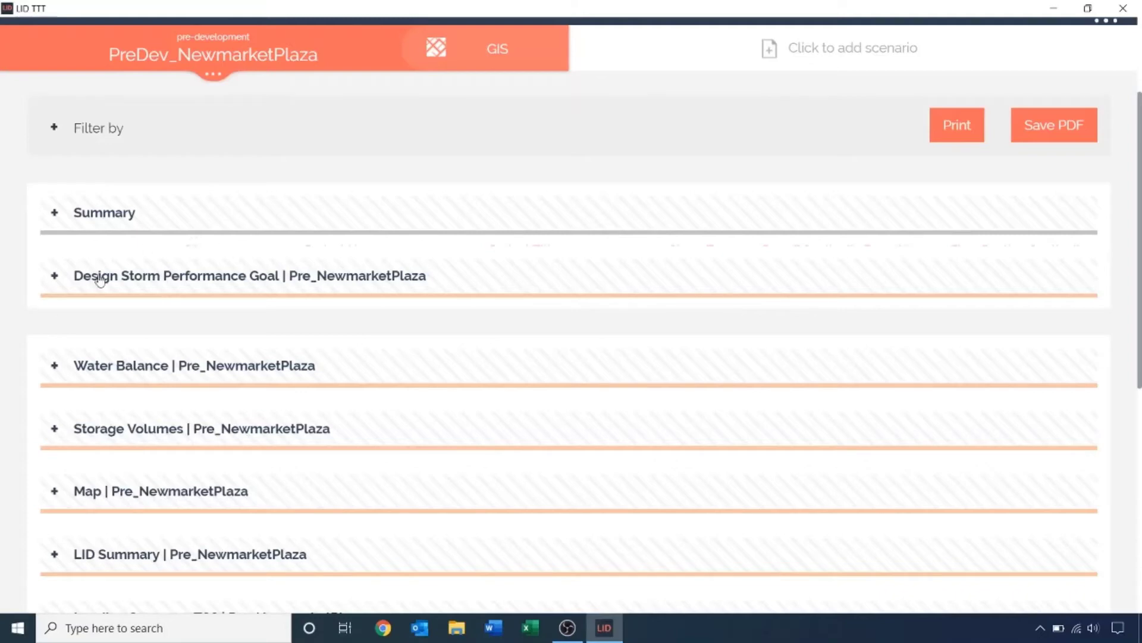
click(188, 282)
Step: Scroll further and expand the Water Balance table
scroll(454, 359, down, 2)
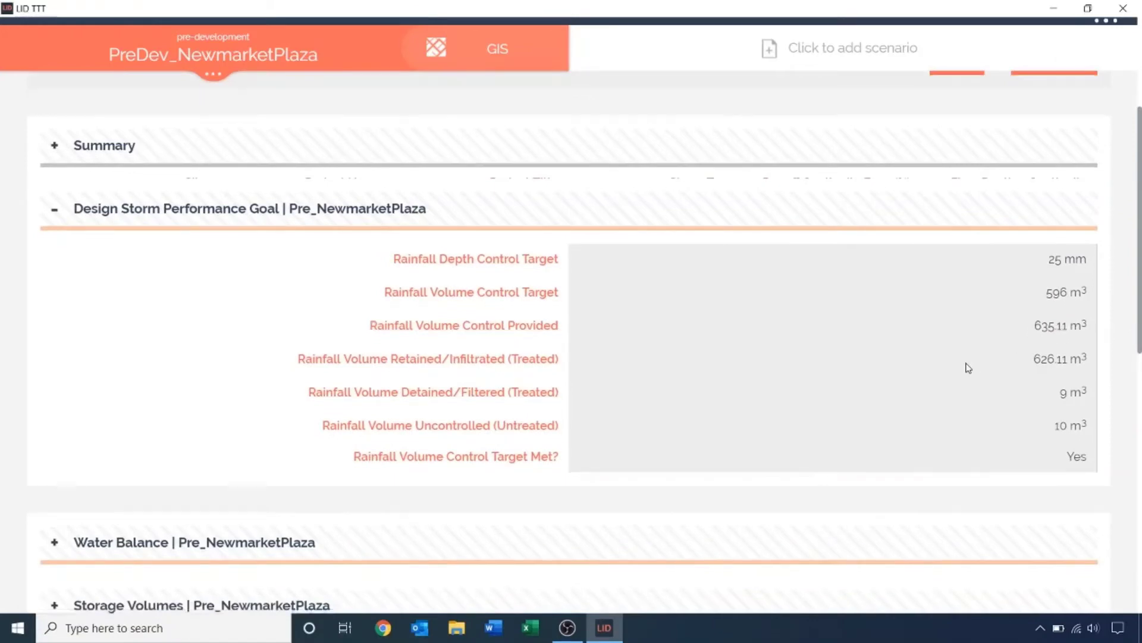
scroll(969, 367, down, 4)
scroll(969, 367, down, 2)
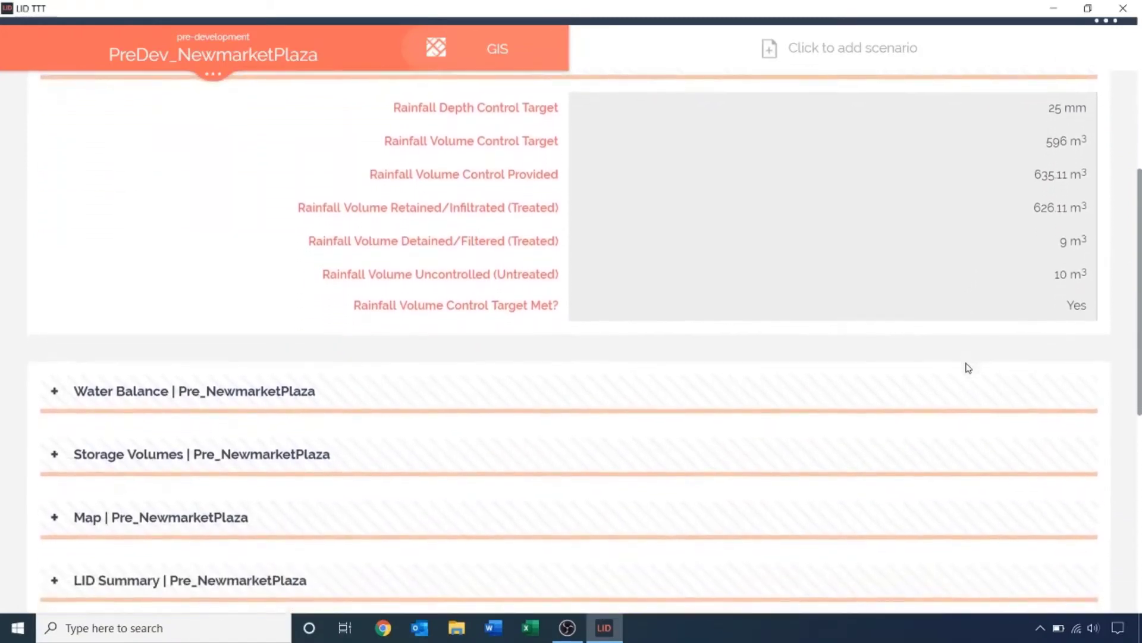
scroll(969, 367, down, 3)
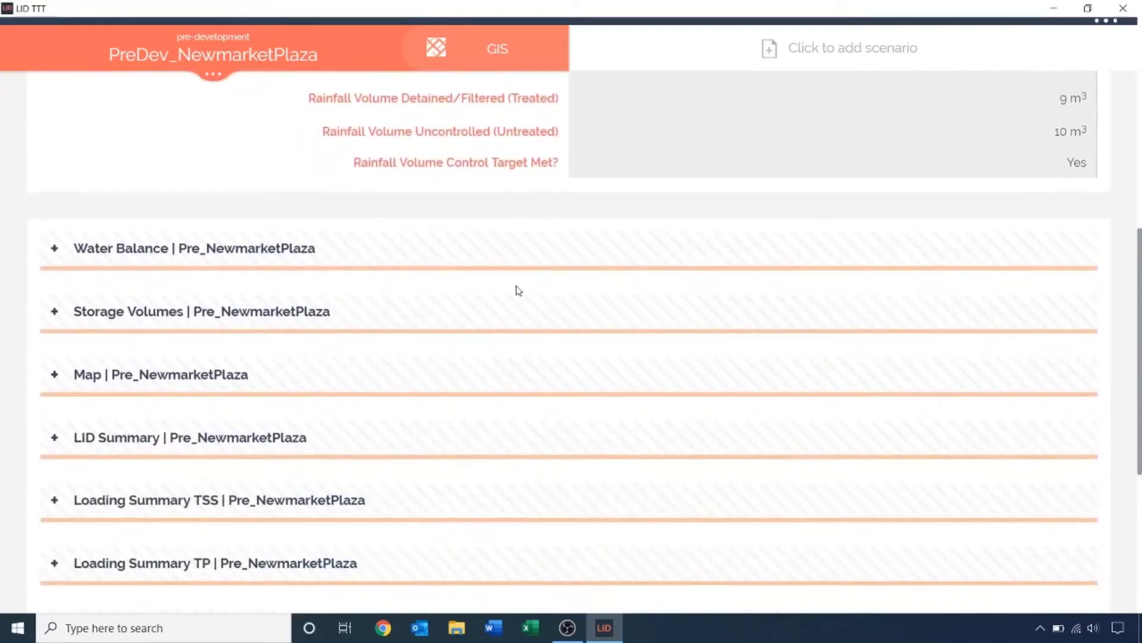
click(276, 250)
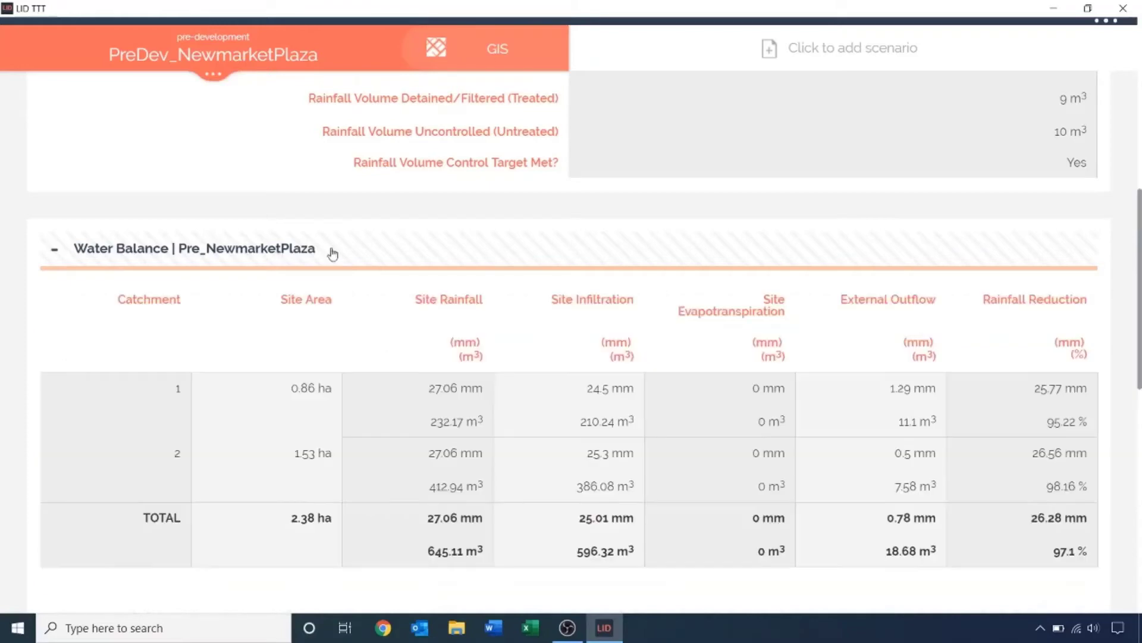
Step: Expand the Peak Flow table showing out1 at 0.002 and out2 at 0.001 m³/s
scroll(566, 333, down, 2)
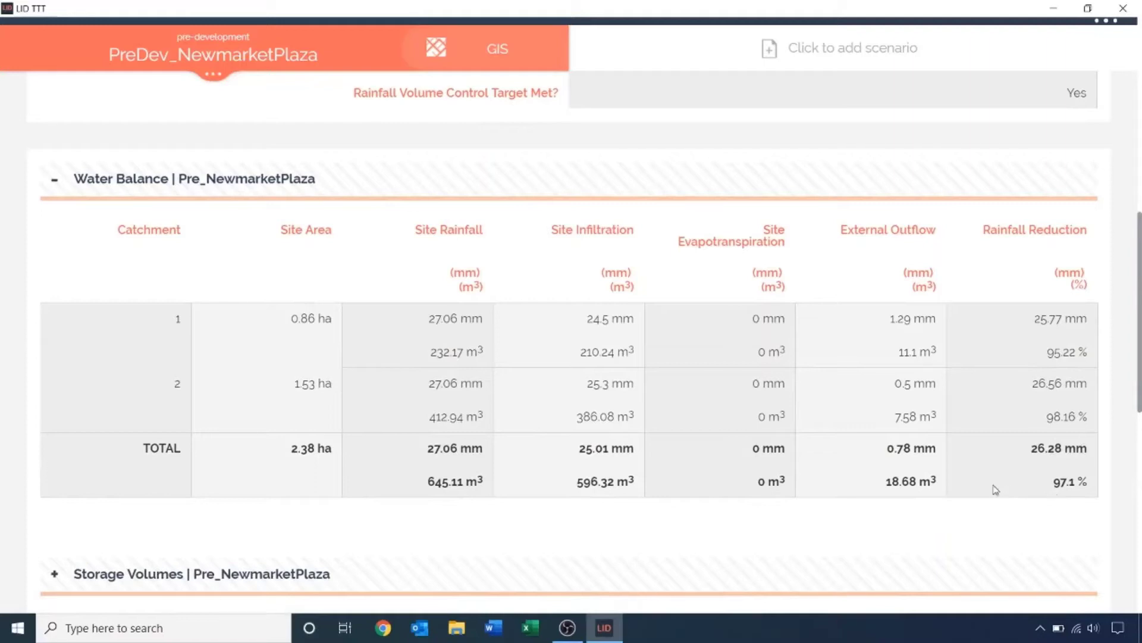
scroll(995, 490, down, 1)
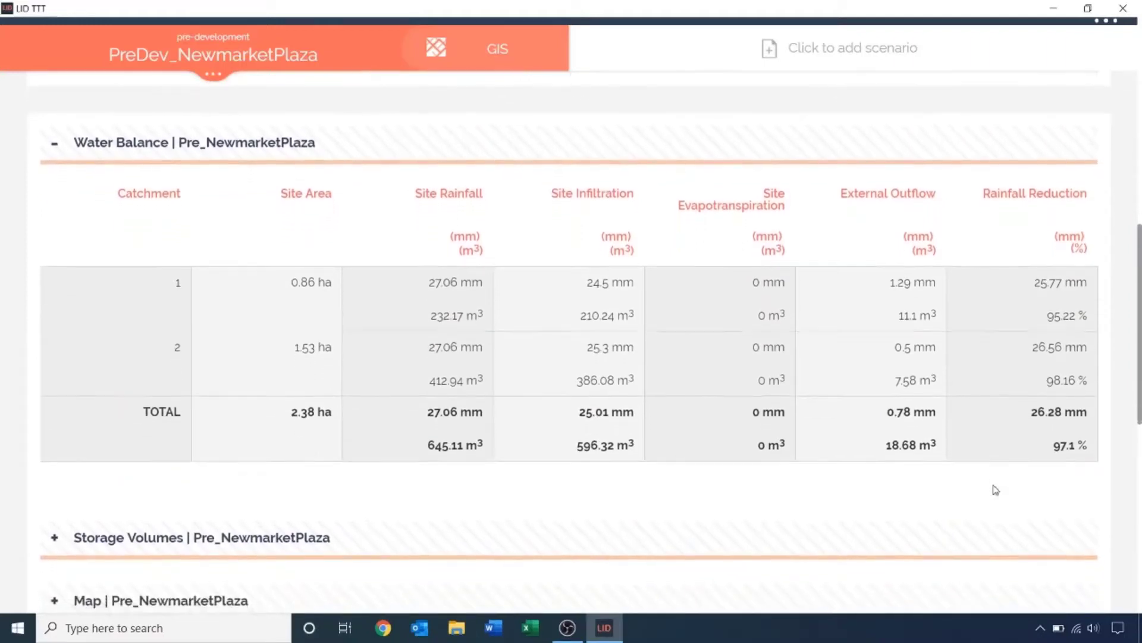
scroll(995, 489, down, 4)
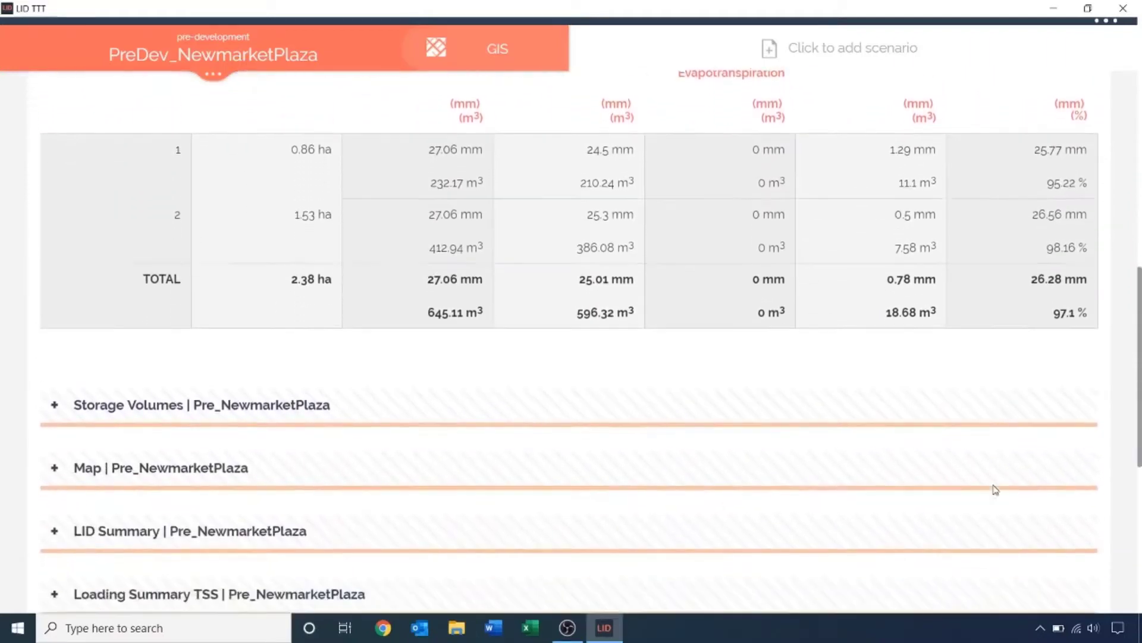
scroll(995, 489, down, 5)
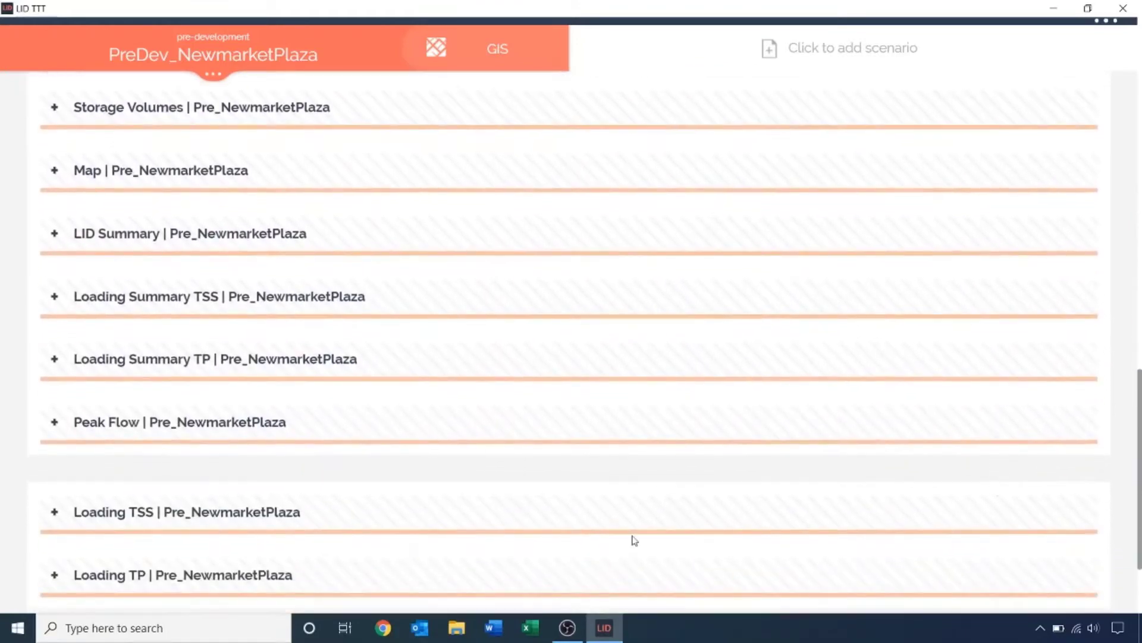
click(271, 429)
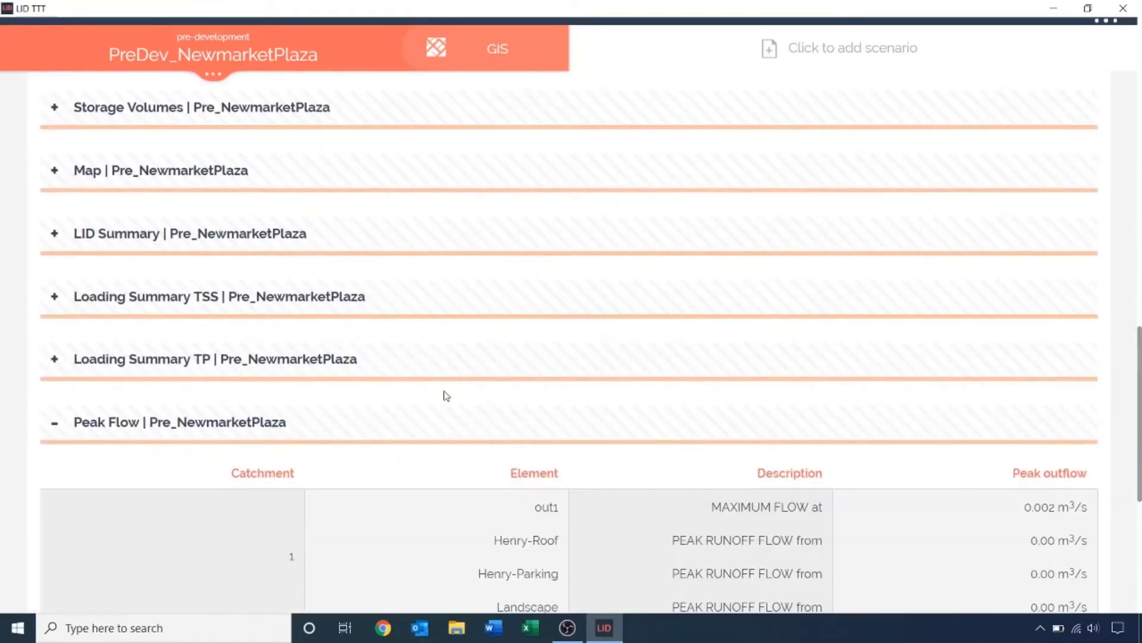
scroll(612, 390, down, 7)
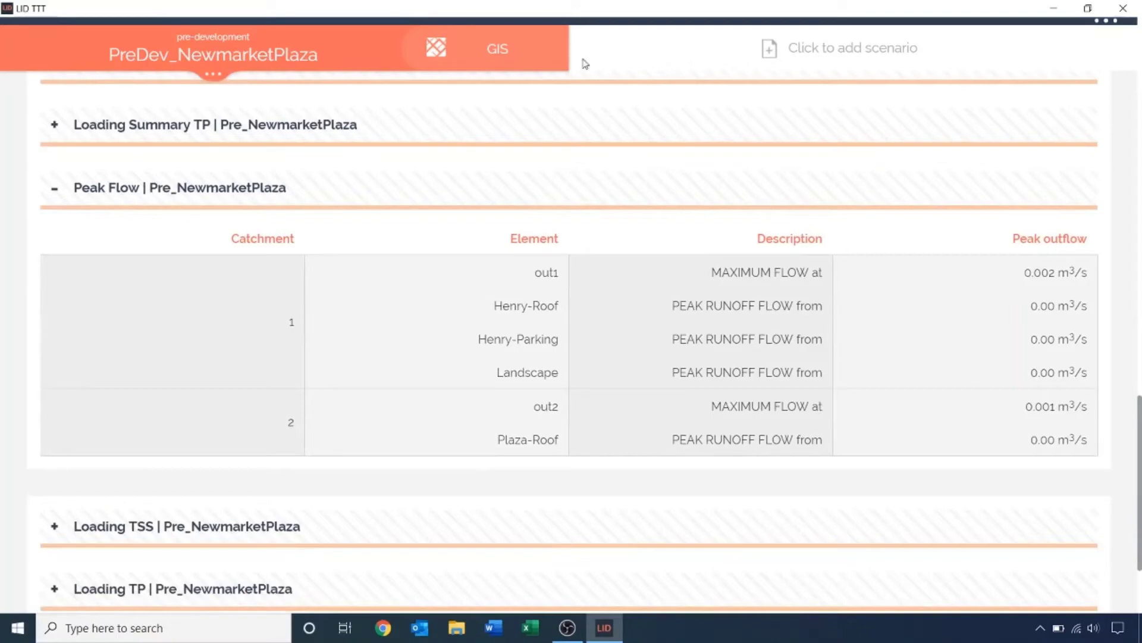
Step: Return to the site map and save the PreDev_NewmarketPlaza scenario
click(515, 57)
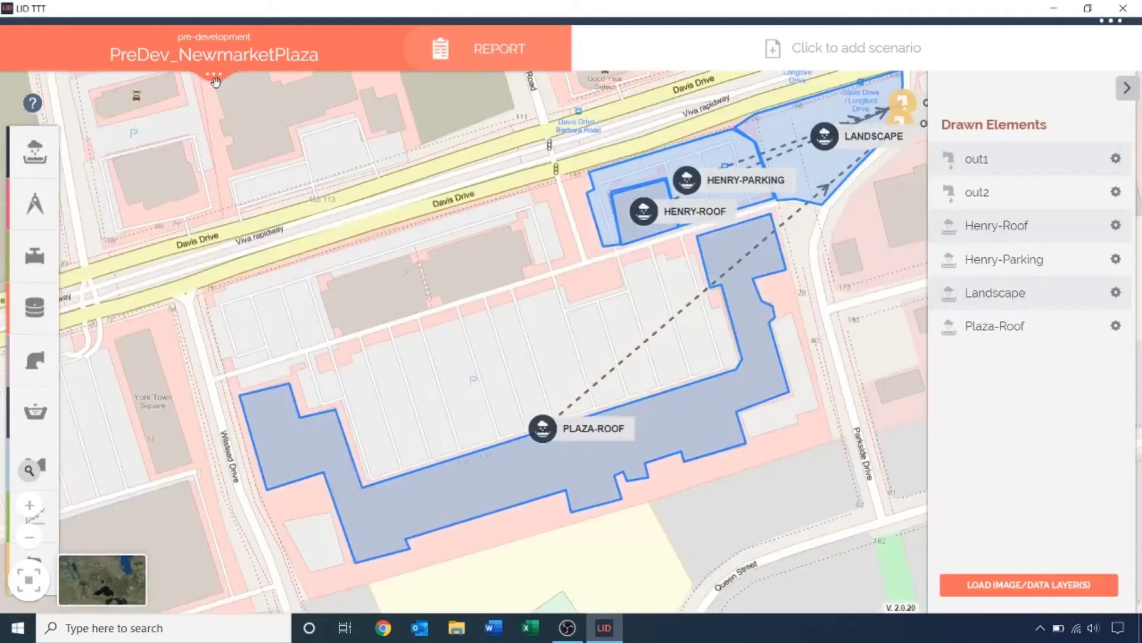
click(216, 79)
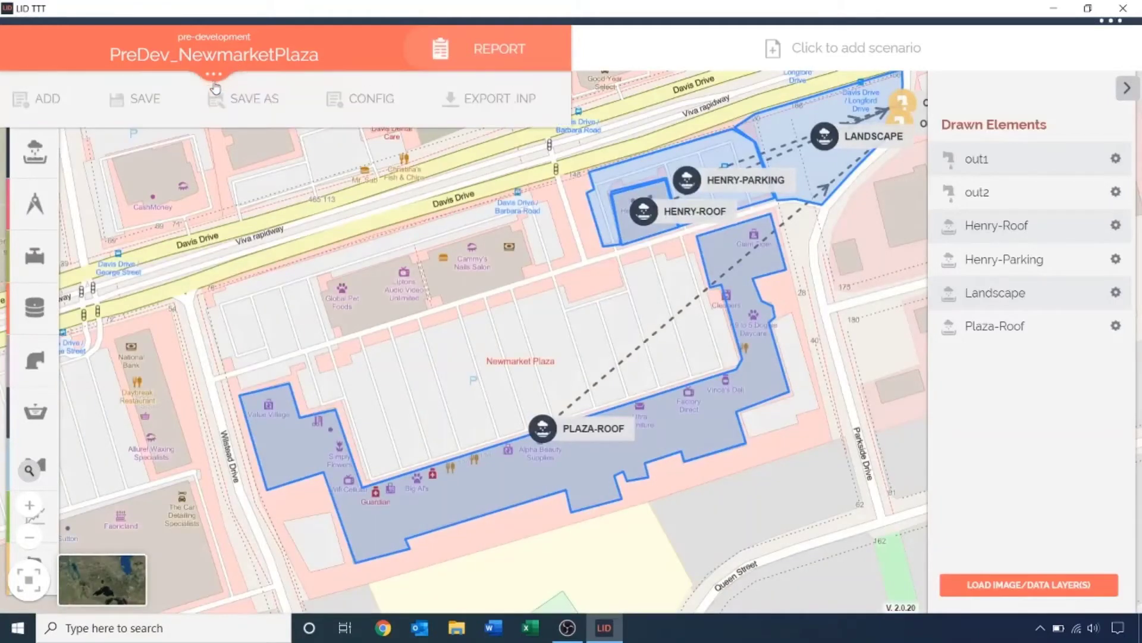
click(151, 103)
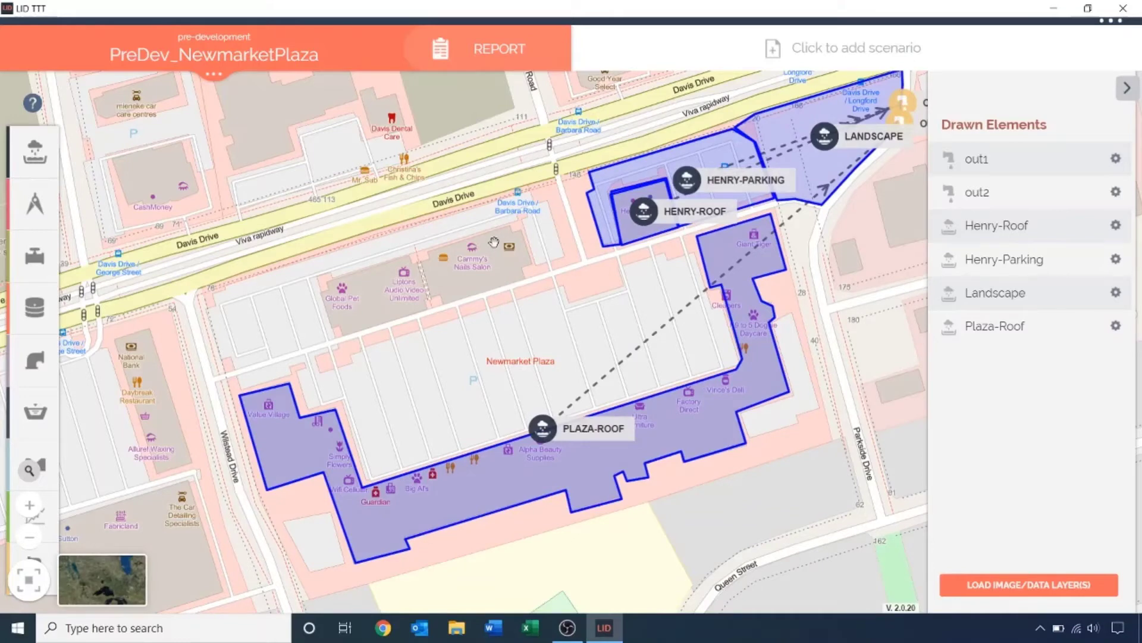
Step: In the Open Scenario file dialog, copy and paste predev_NewmarketPlaza.json to duplicate it
click(835, 60)
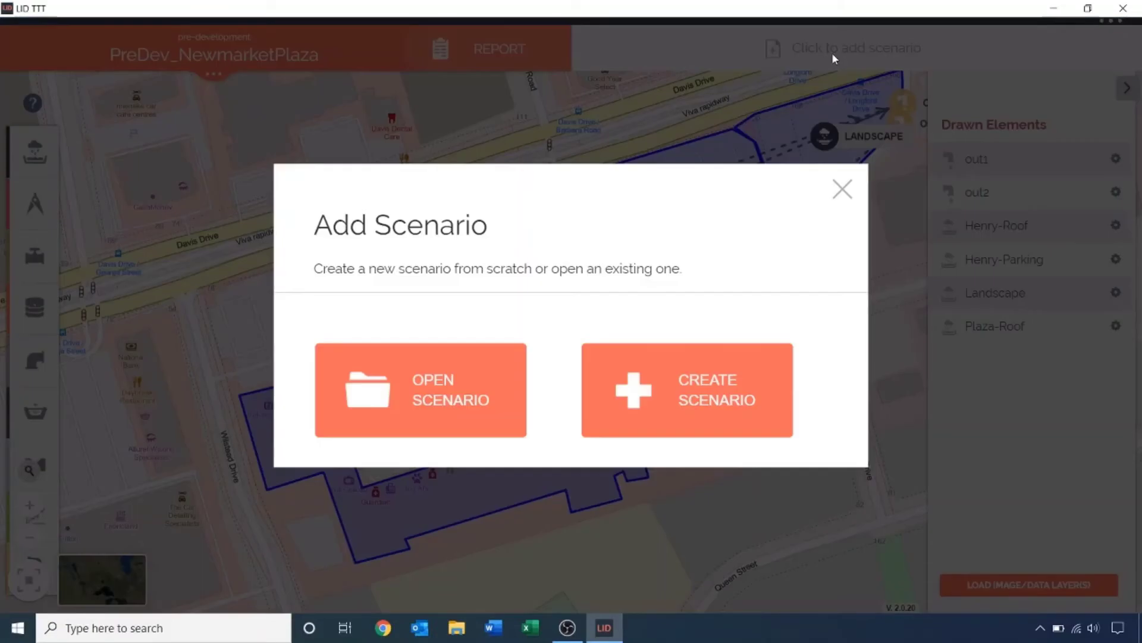
click(472, 366)
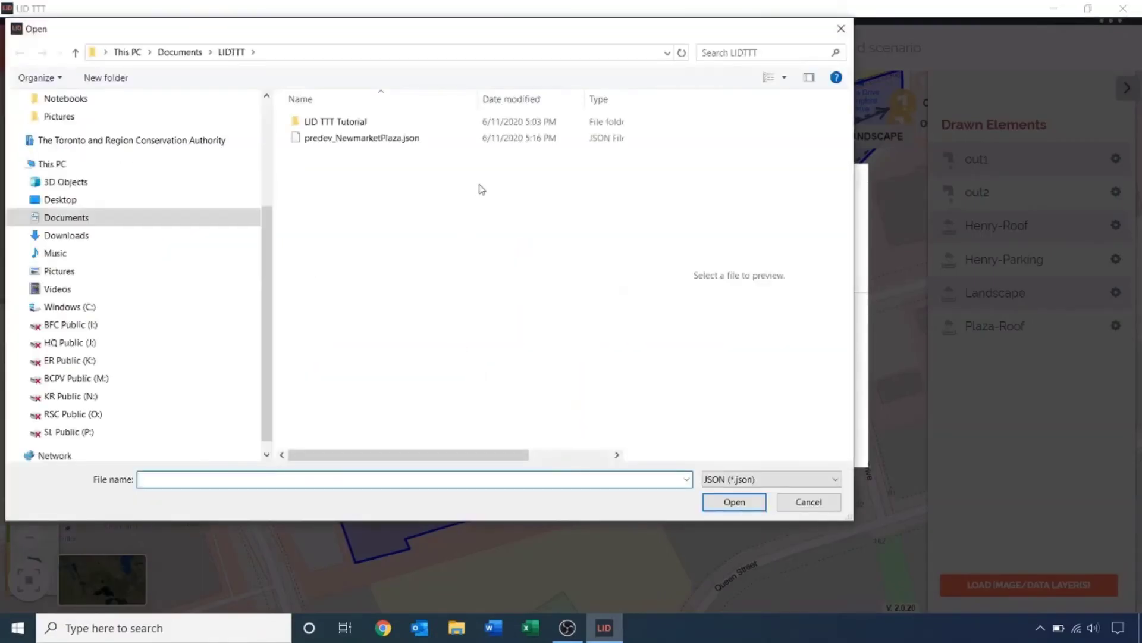
click(407, 139)
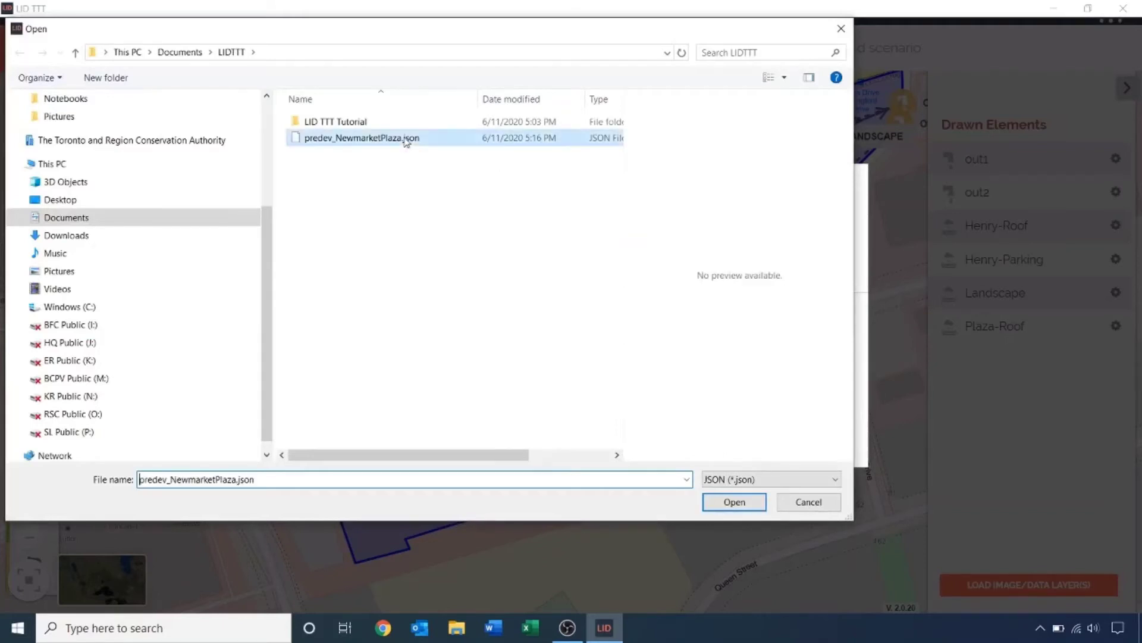
right_click(406, 138)
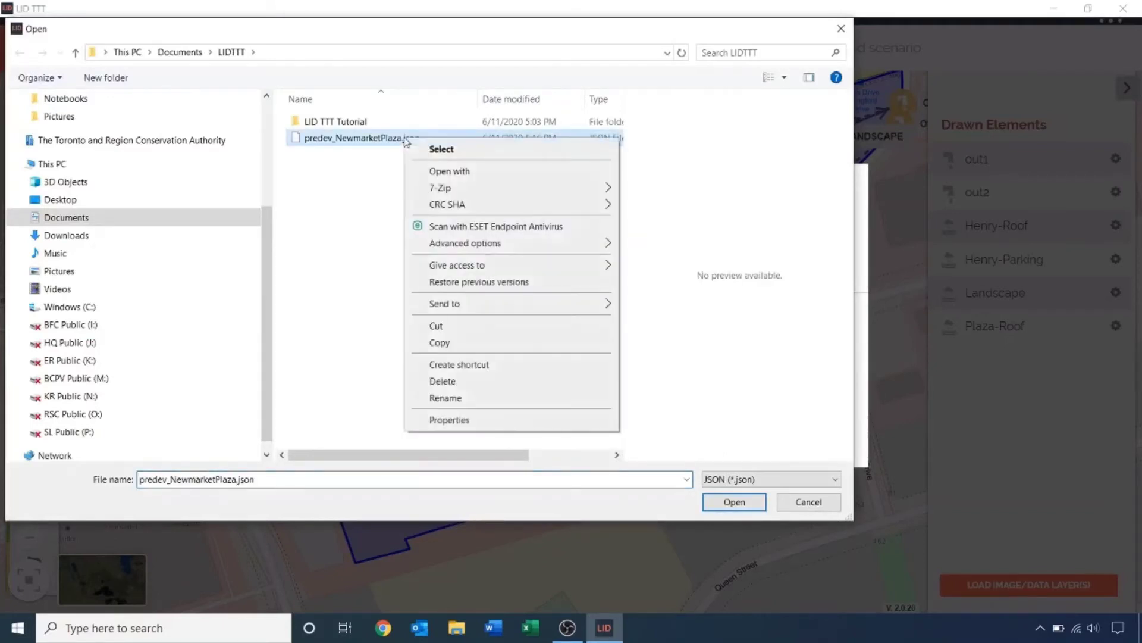
click(437, 347)
key(ctrl+v)
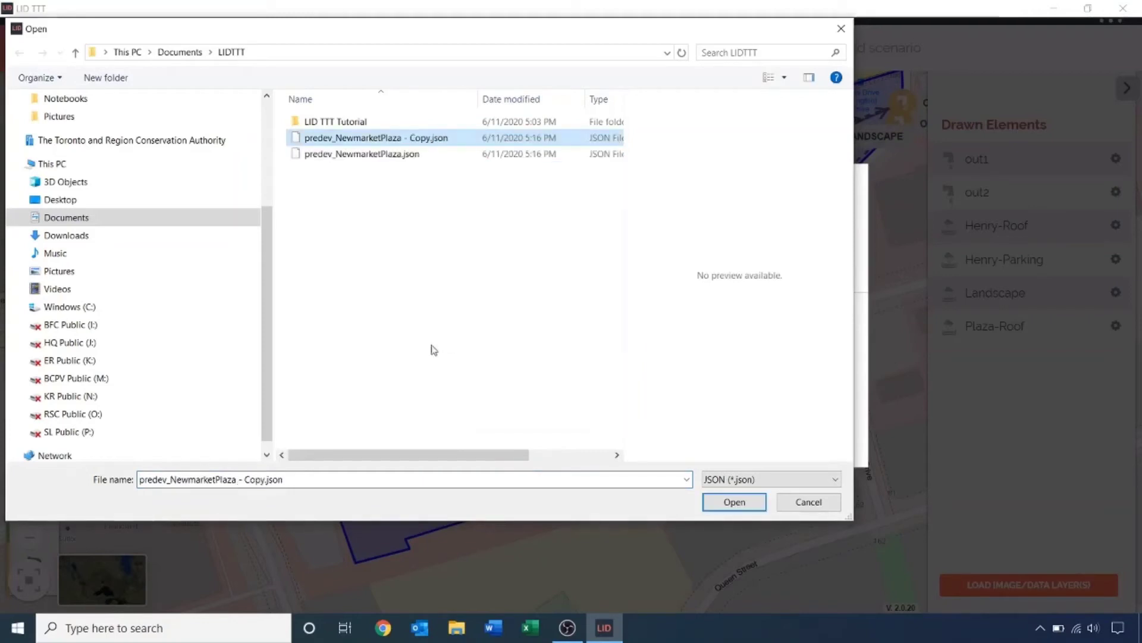
Step: Rename the copied file to postdev_NewmarketPlaza.json
right_click(376, 140)
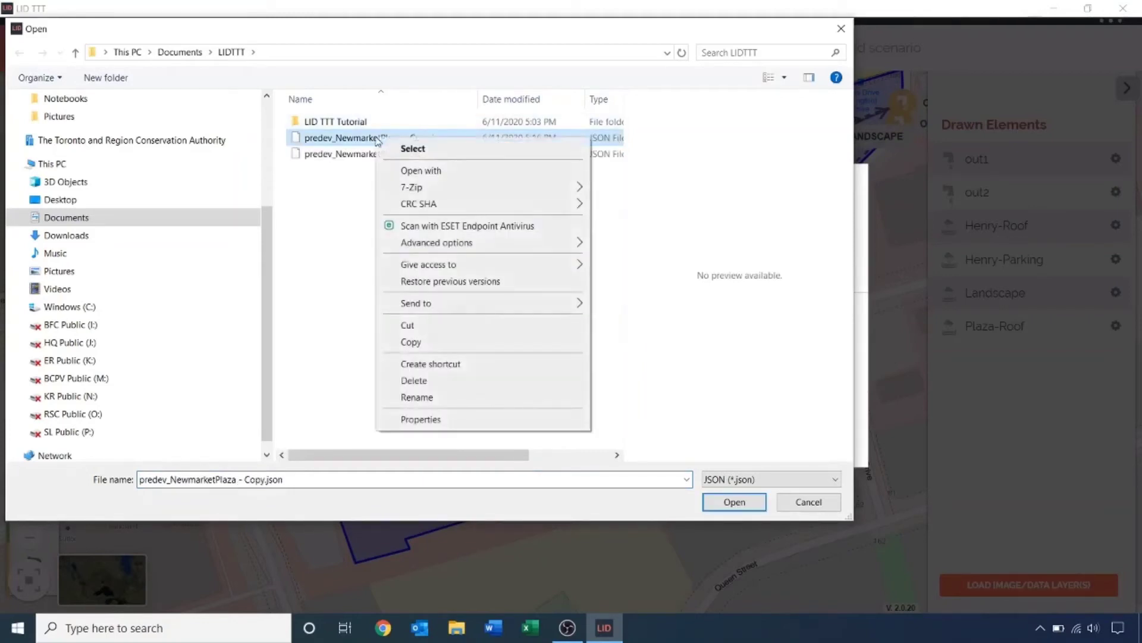
click(443, 397)
click(319, 143)
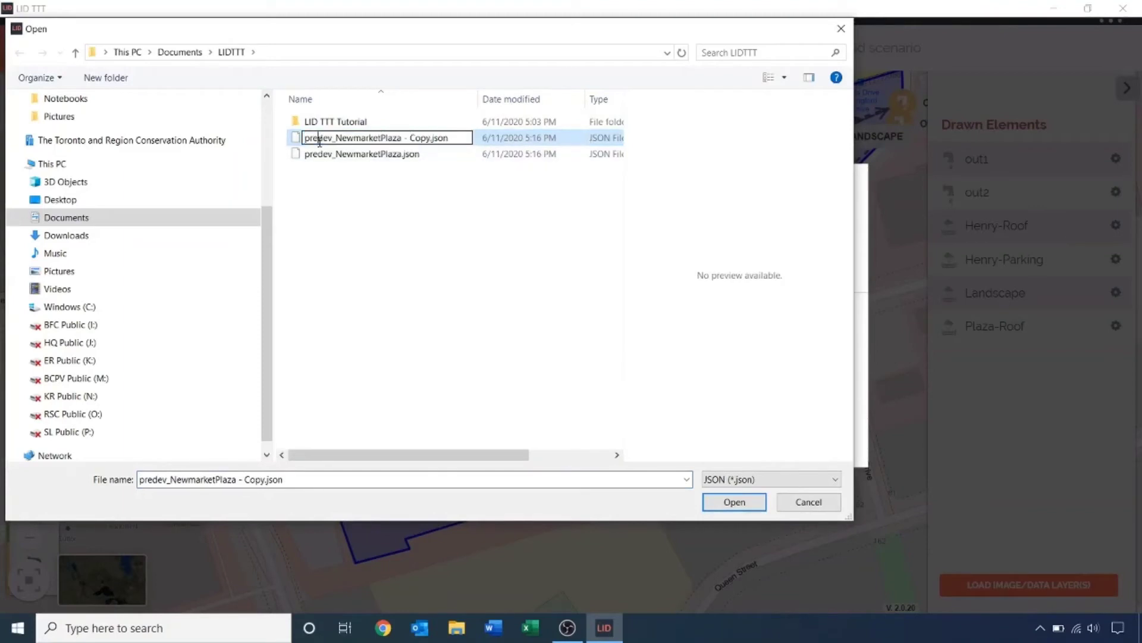
key(BackSpace)
key(BackSpace)
text(ost)
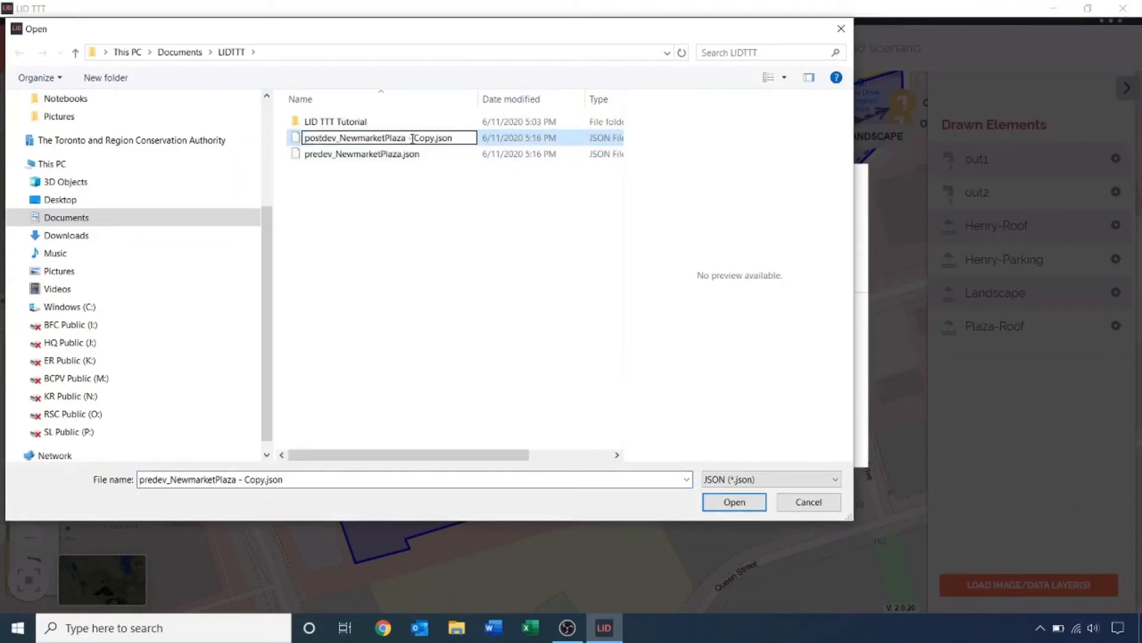
drag(407, 139, 436, 139)
key(BackSpace)
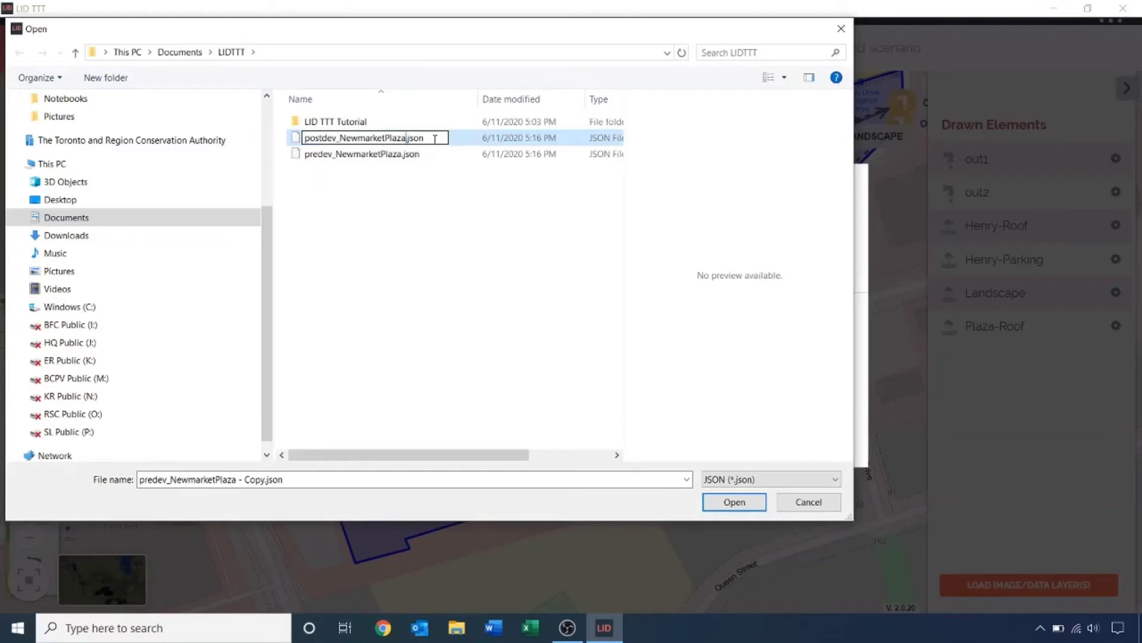
click(604, 150)
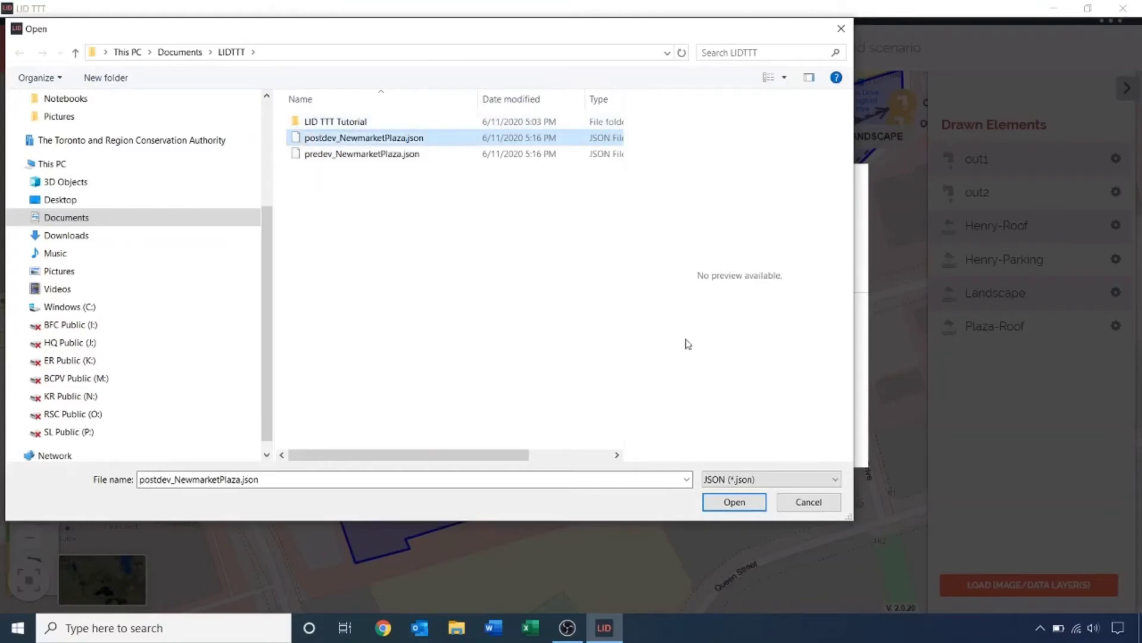
Step: Open postdev_NewmarketPlaza.json as the second scenario and make it active
click(734, 503)
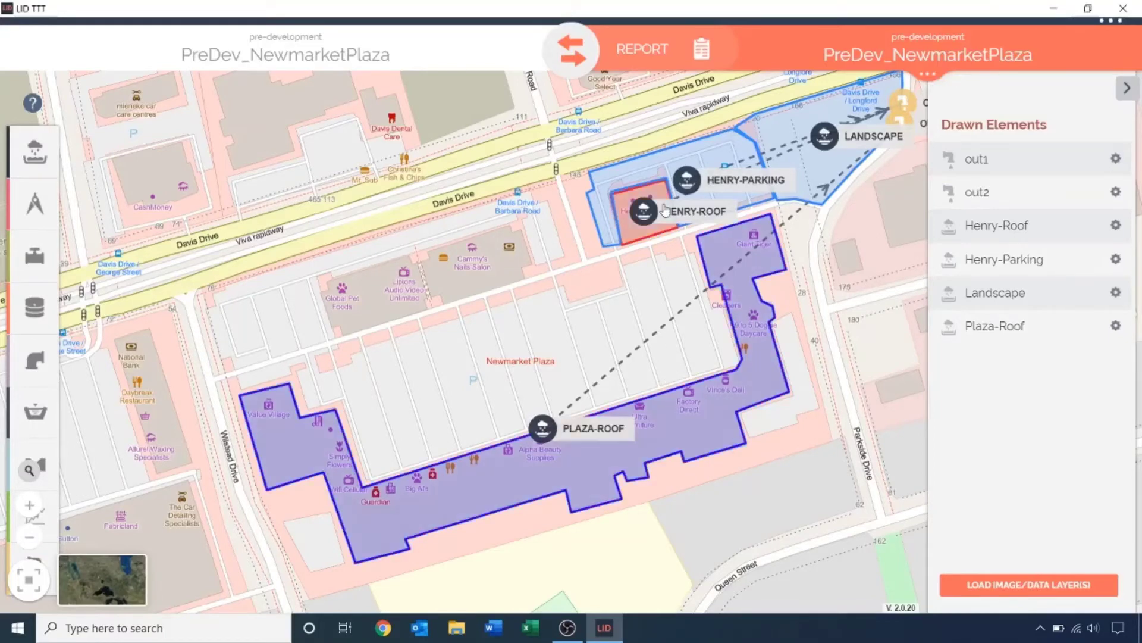
click(459, 39)
click(706, 55)
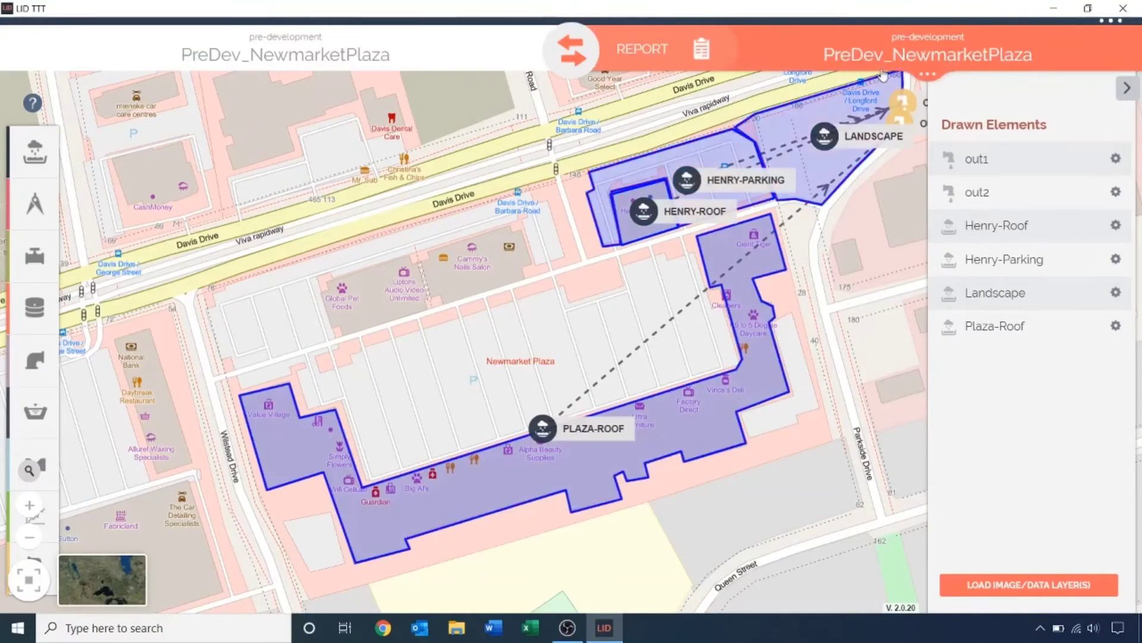
click(929, 76)
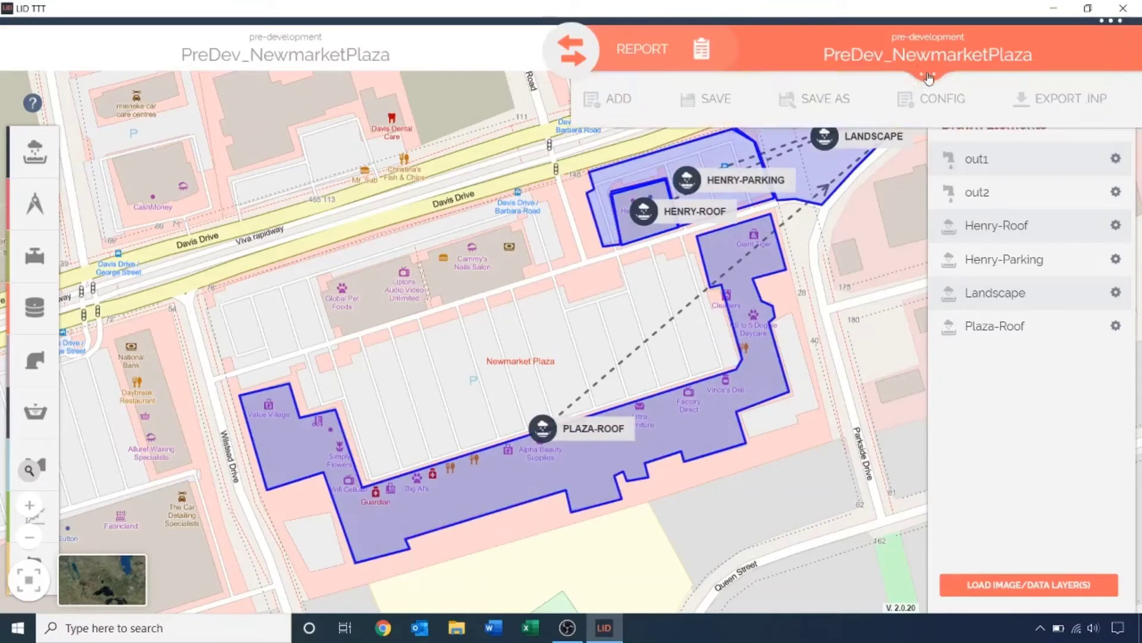
Step: Rename the second scenario's project name and title to PostDev_NewmarketPlaza
click(955, 116)
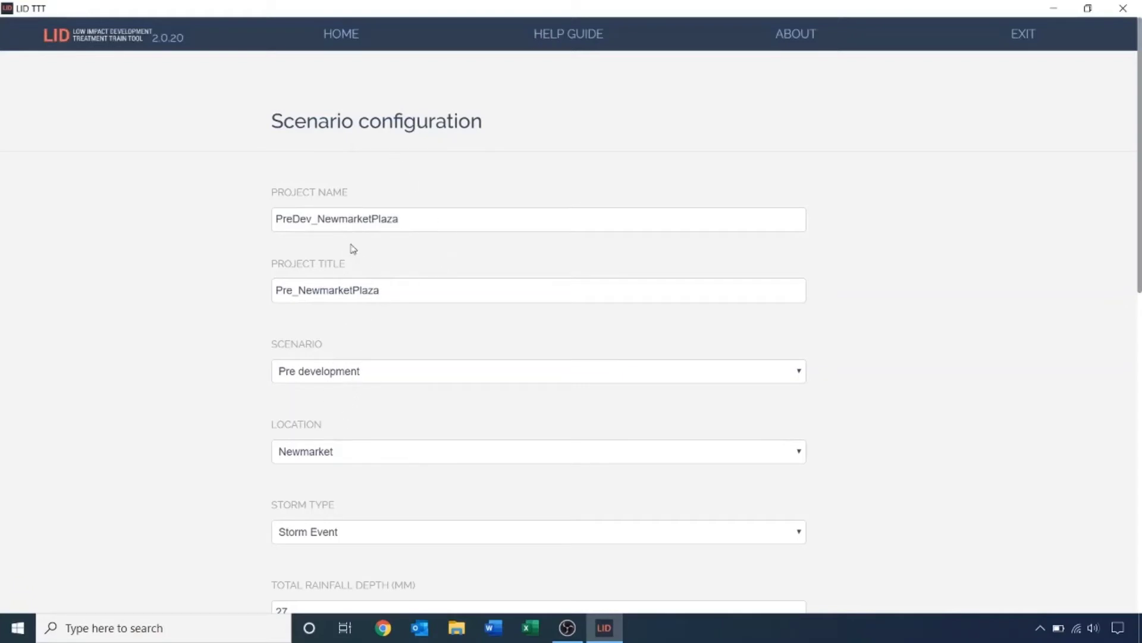
click(294, 218)
key(BackSpace)
key(BackSpace)
text(ost)
click(293, 290)
key(BackSpace)
key(BackSpace)
text(ost)
Step: Set the scenario type to Post development and continue to the map
click(332, 379)
click(337, 403)
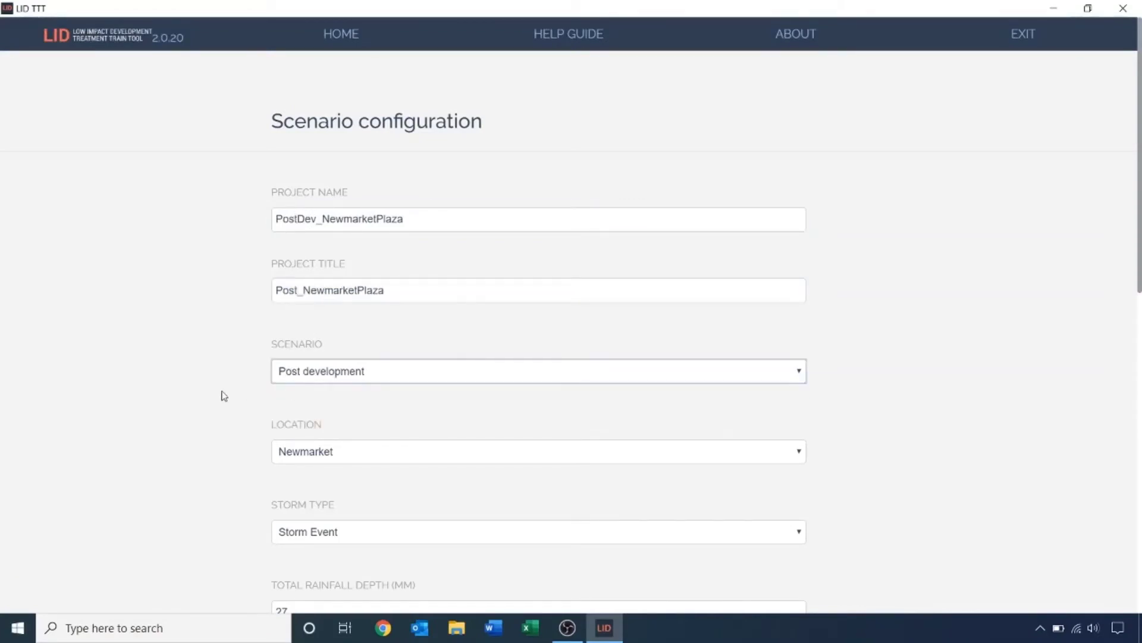
scroll(223, 395, down, 6)
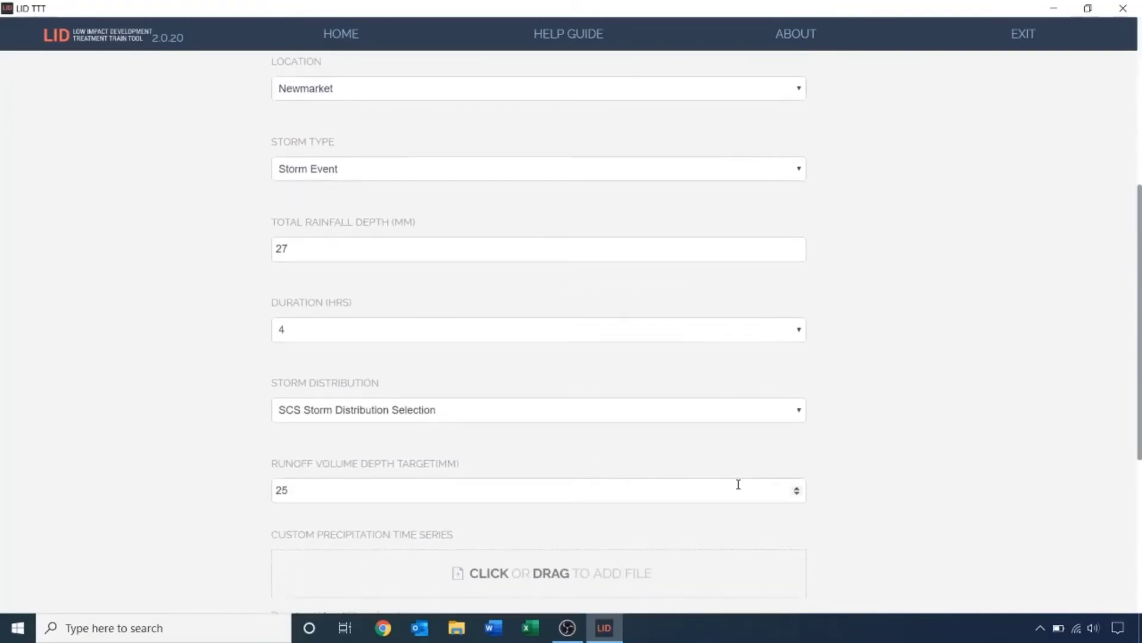
scroll(738, 484, down, 5)
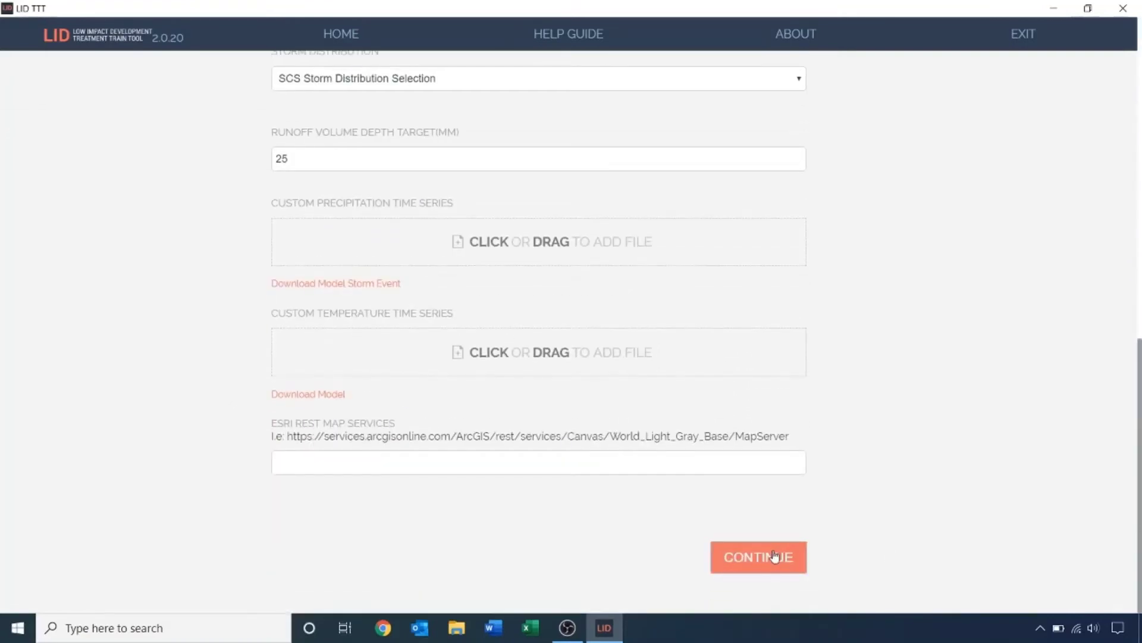
click(774, 556)
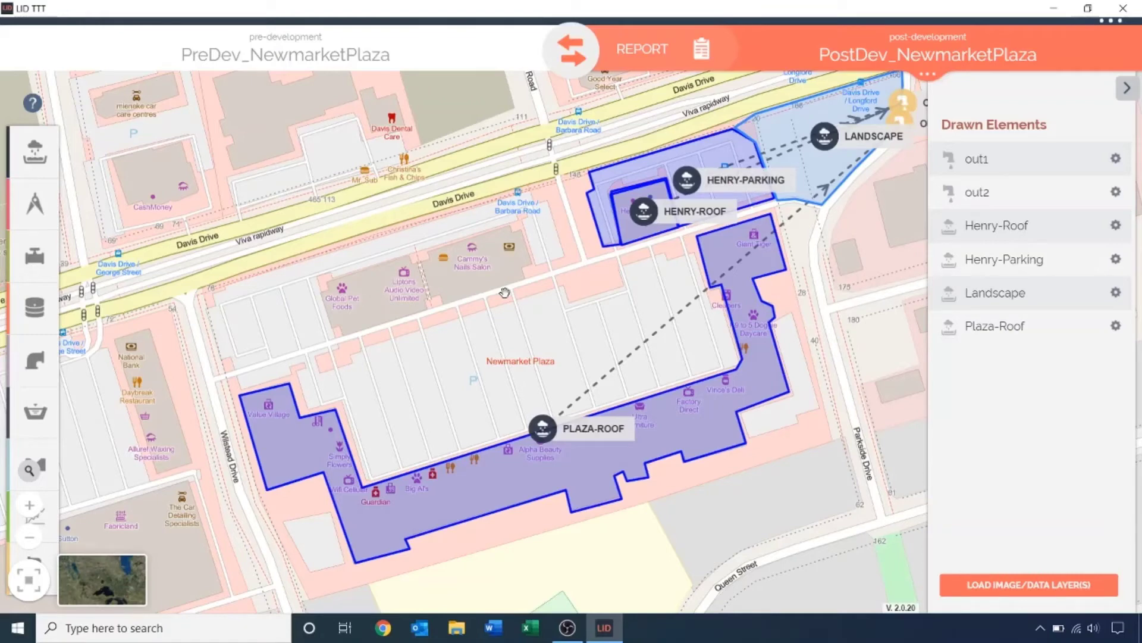
Step: Set Henry-Parking to 100% paved with 0% open space and confirm
click(743, 196)
scroll(788, 322, down, 4)
click(678, 331)
key(BackSpace)
text(100)
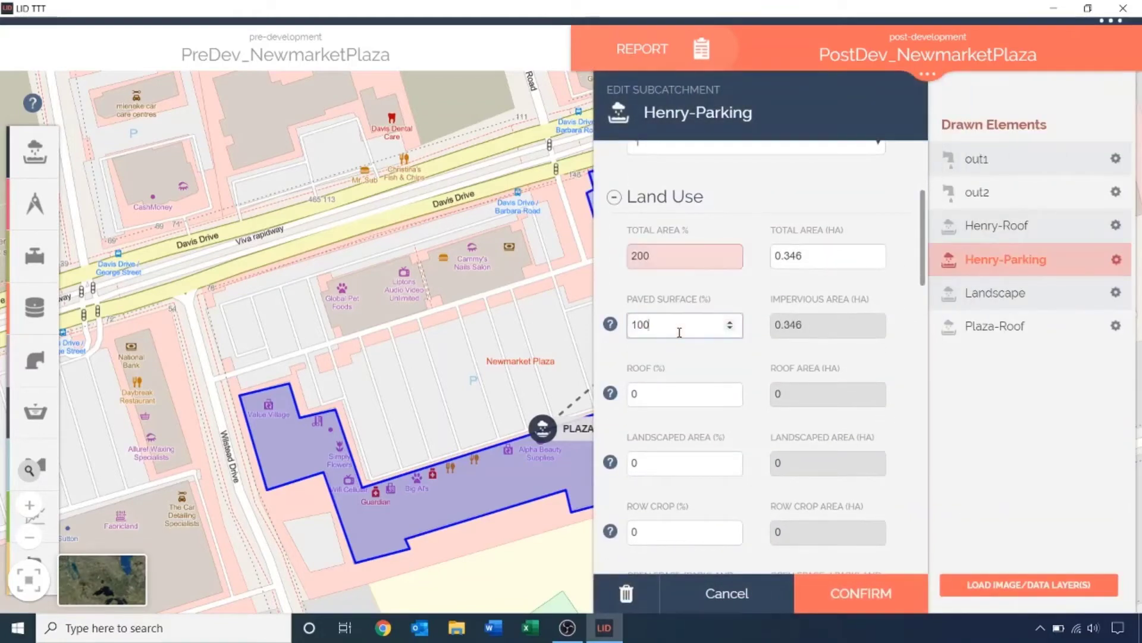
scroll(700, 364, down, 4)
double_click(678, 377)
text(0)
click(870, 604)
Step: Set Henry-Roof to 100% roof with 0% open space and confirm
click(1032, 232)
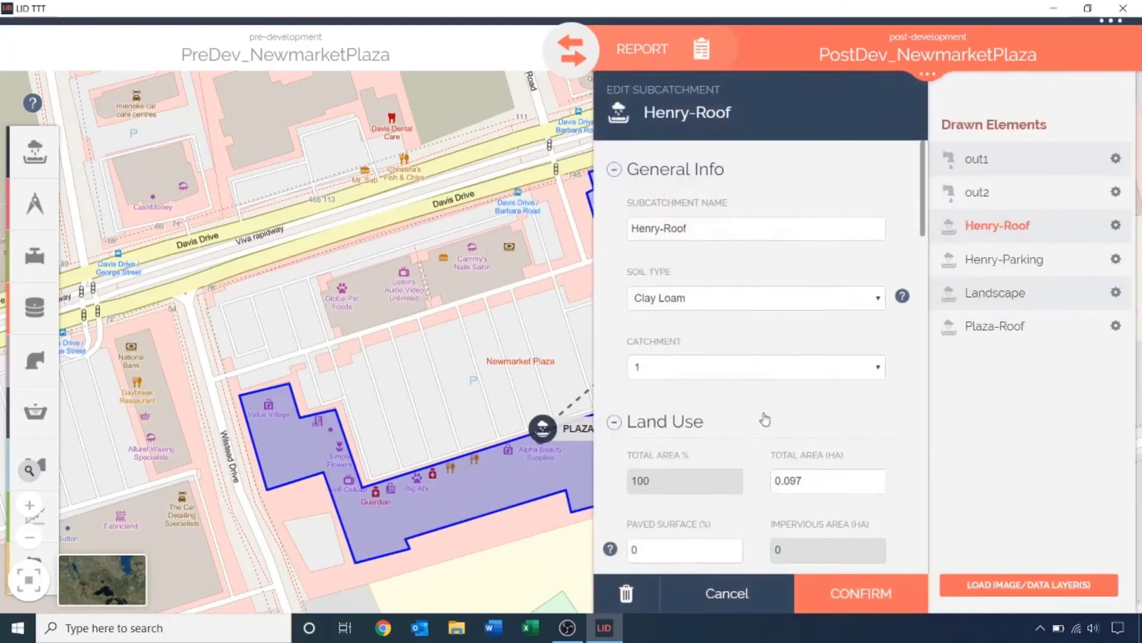
scroll(671, 286, down, 4)
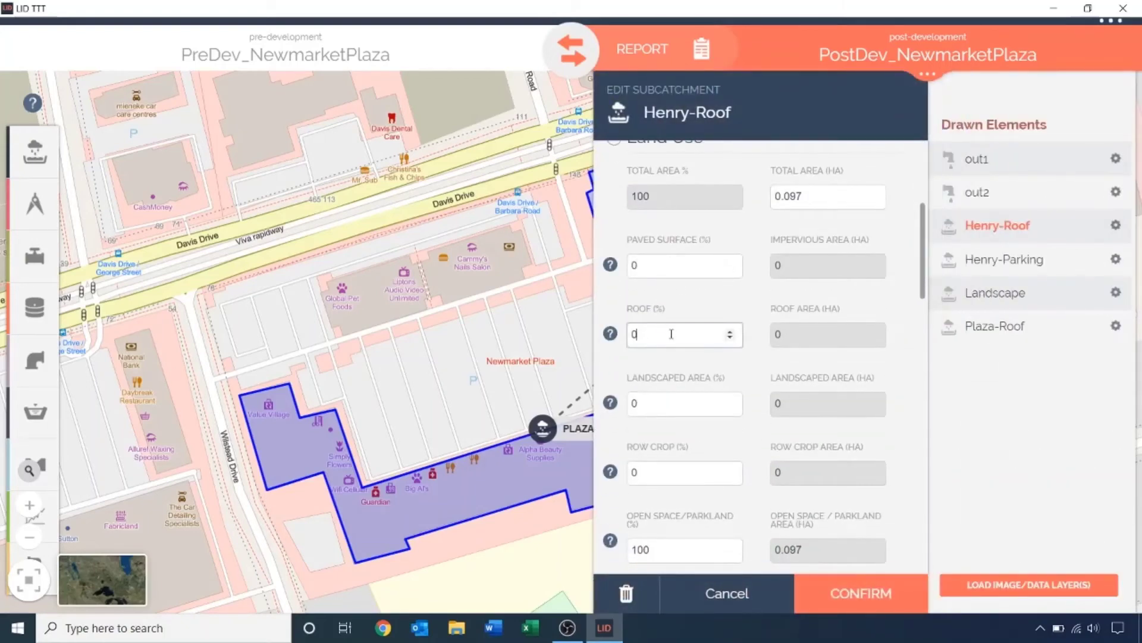
key(BackSpace)
text(100)
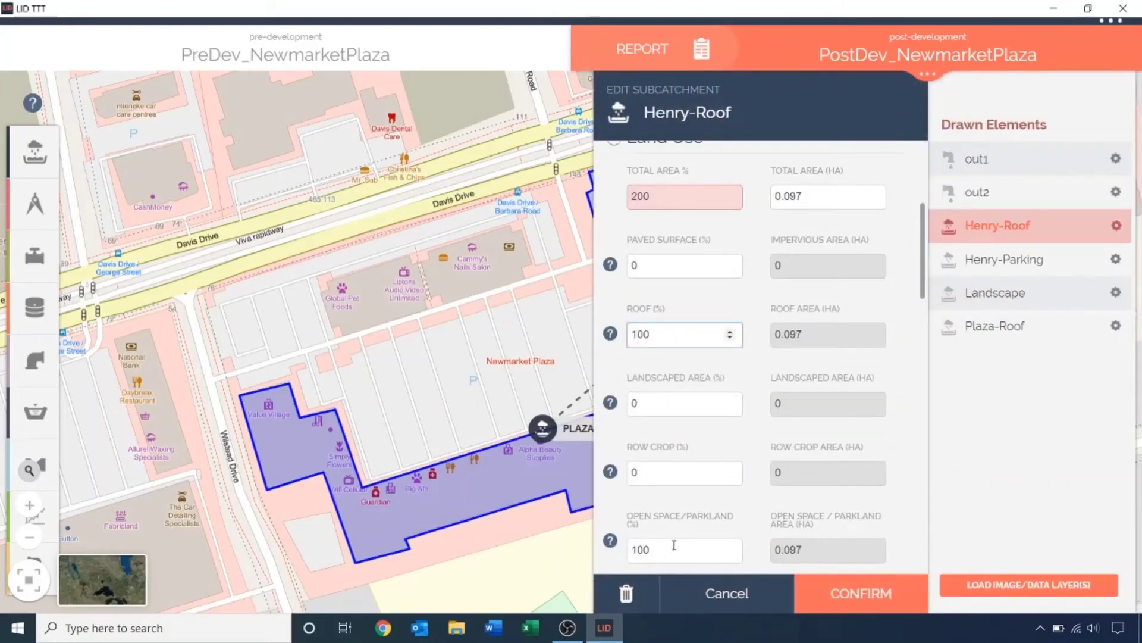
double_click(665, 550)
text(0)
click(823, 604)
Step: Set Landscape to 100% landscaped with 0% open space and confirm
click(995, 292)
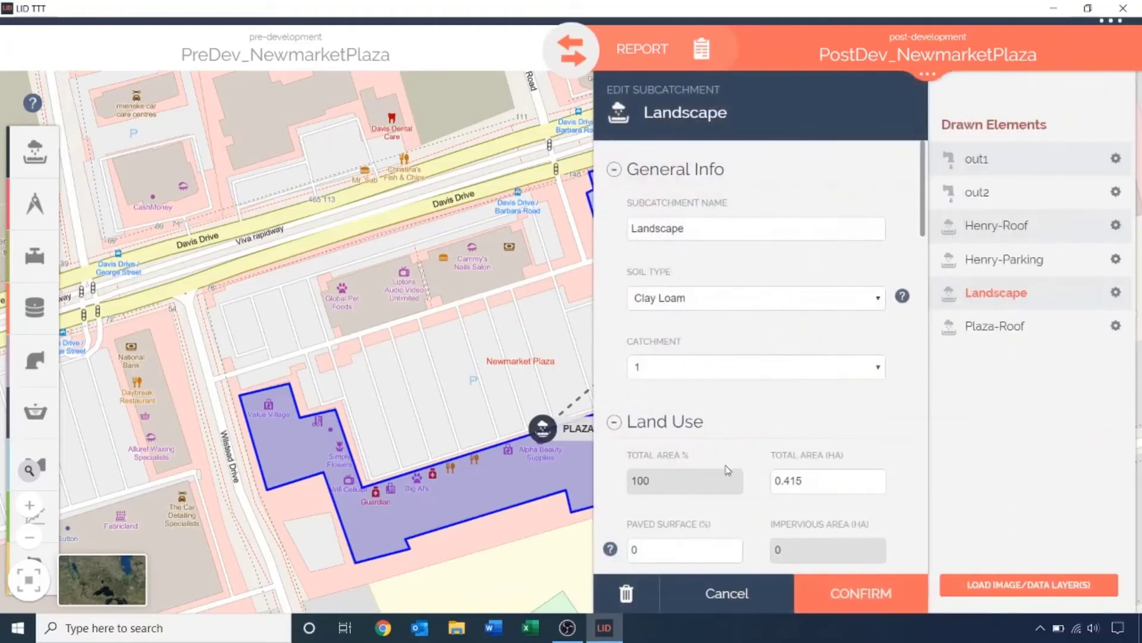
scroll(727, 470, down, 4)
double_click(697, 451)
text(1)
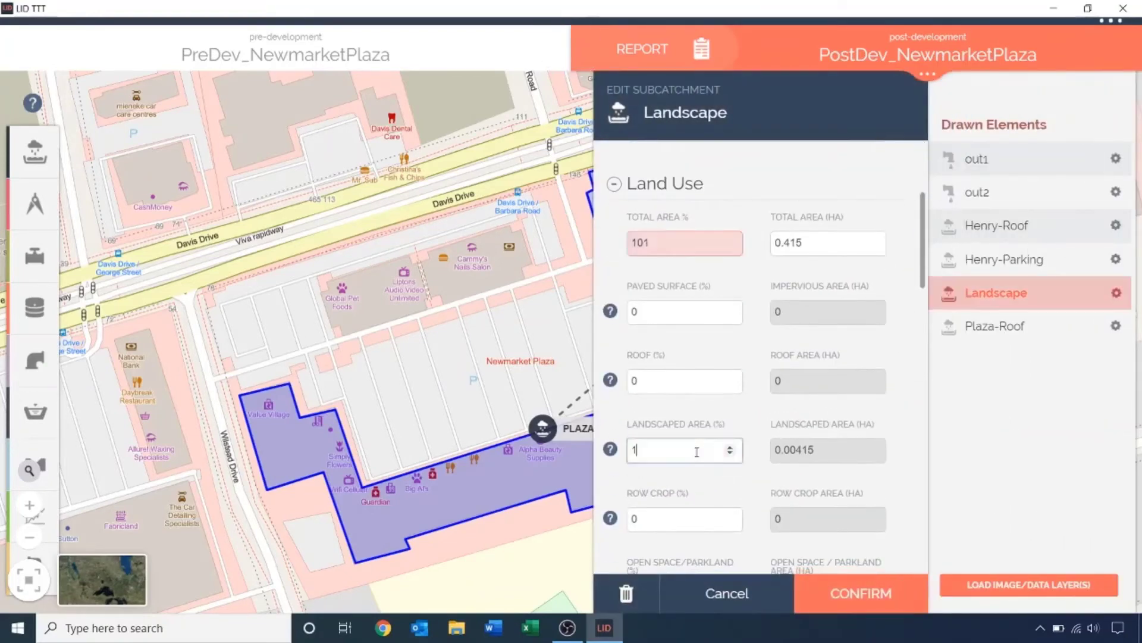
text(00)
scroll(690, 491, down, 3)
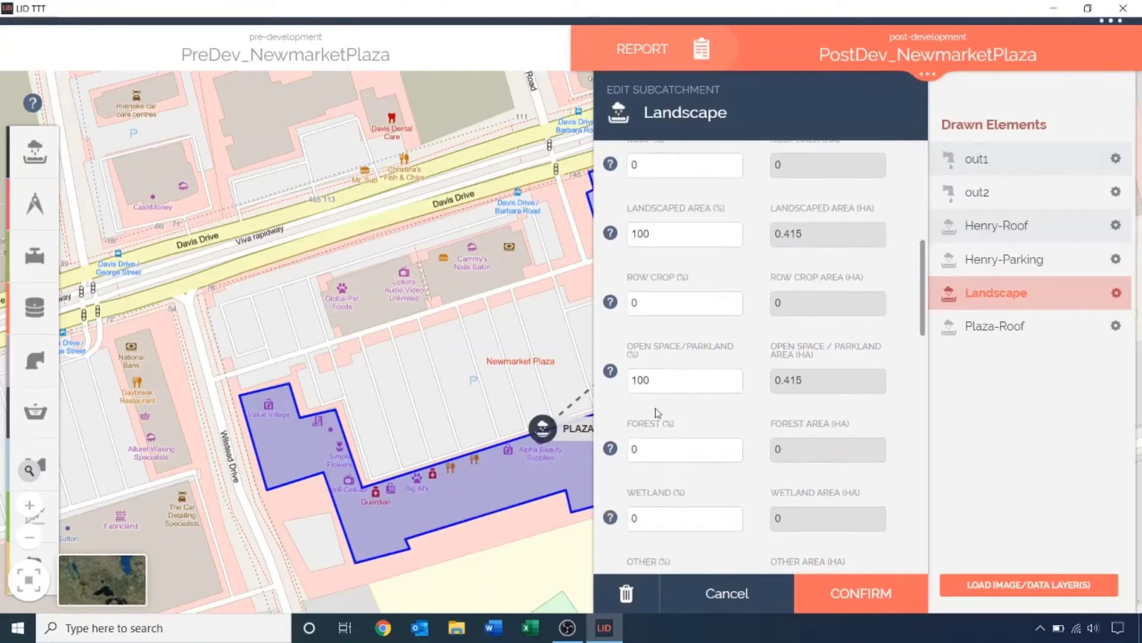
double_click(656, 386)
text(0)
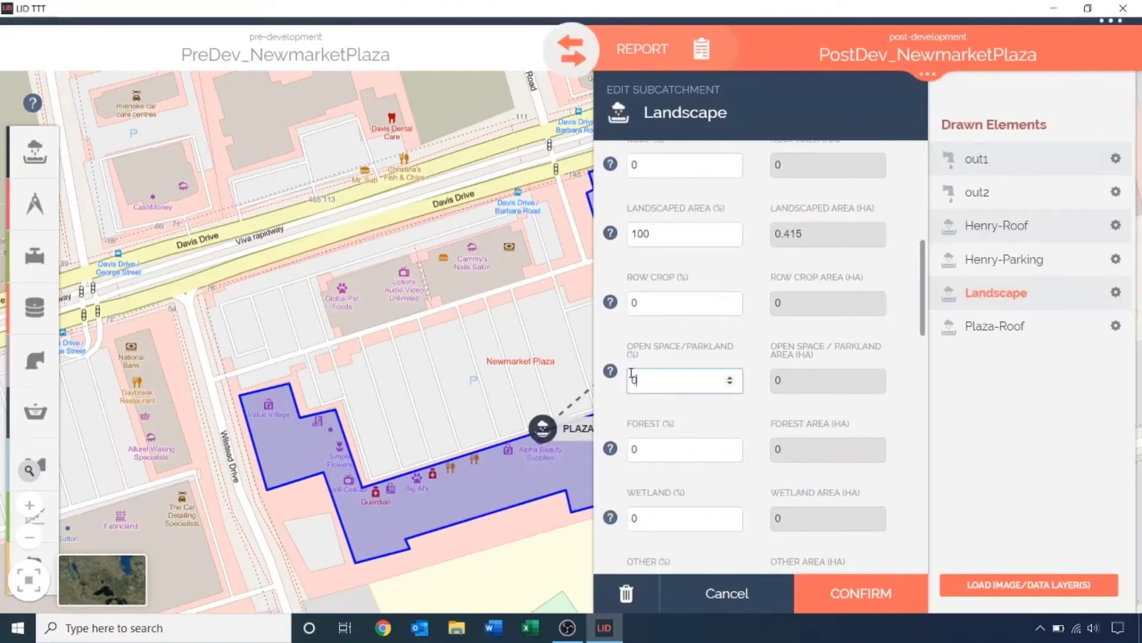
click(867, 594)
Step: Set Plaza-Roof to 100% roof with no open space and confirm
click(1015, 325)
scroll(738, 439, down, 5)
double_click(685, 395)
text(100)
scroll(732, 498, down, 2)
drag(694, 476, 600, 466)
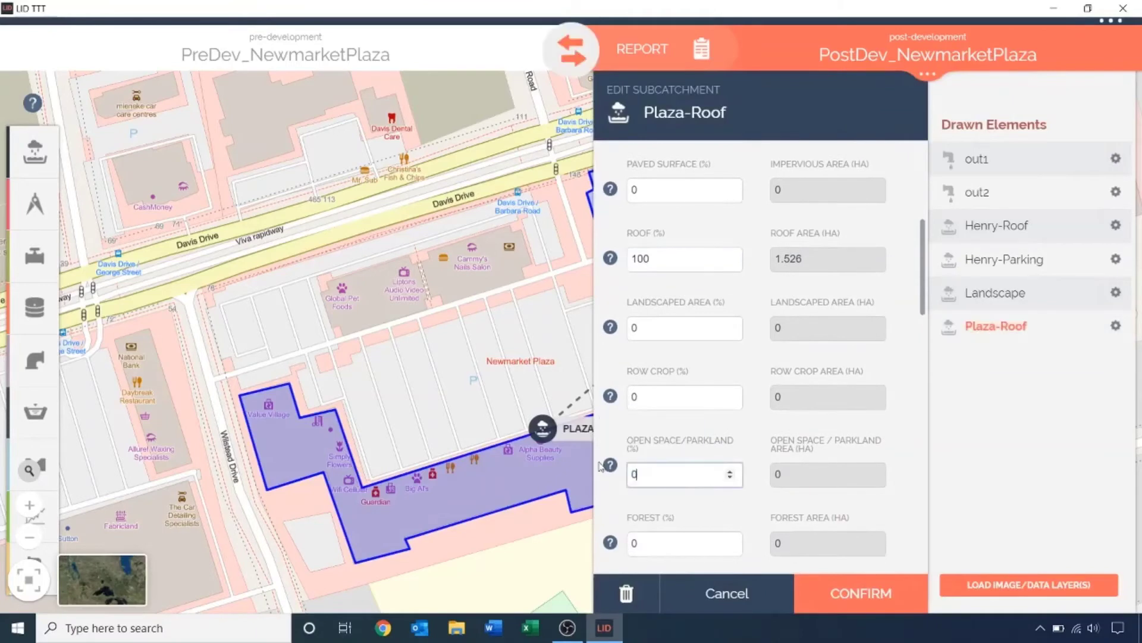
click(824, 593)
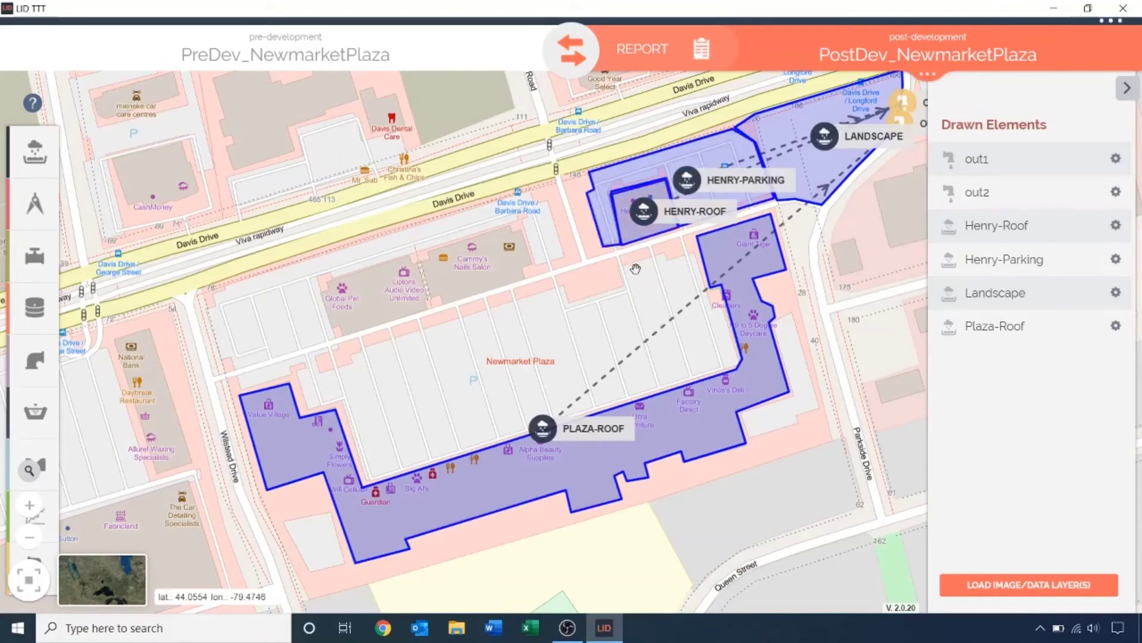
Step: Run the compare model for the PreDev and PostDev Newmarket Plaza scenarios
click(570, 50)
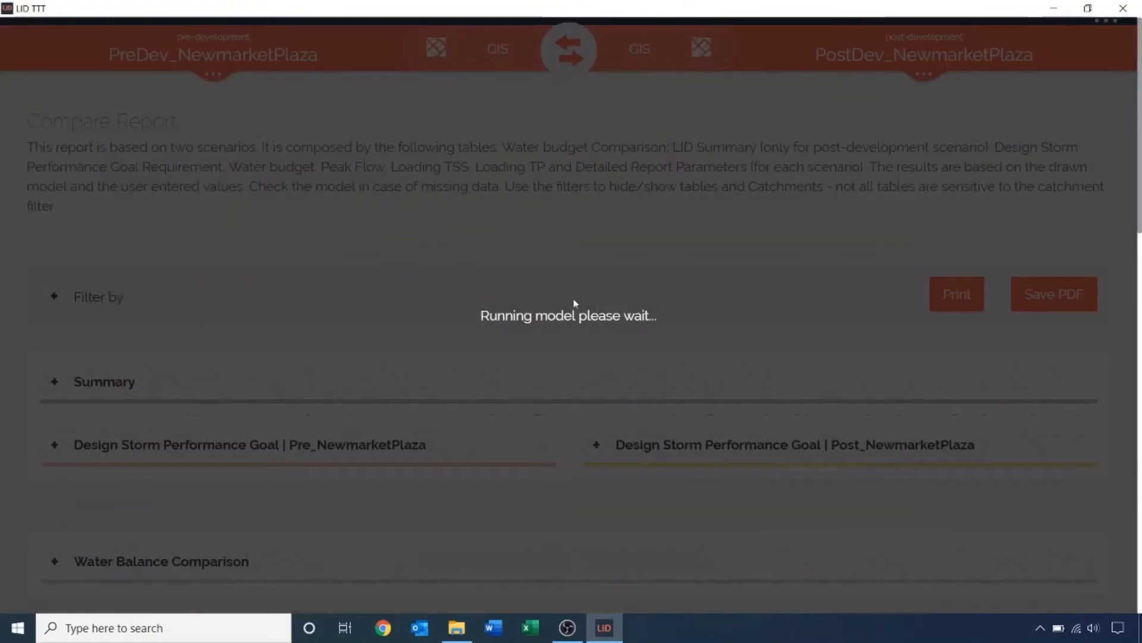
Step: Expand the Design Storm Performance Goal tables for post- and pre-development
scroll(567, 366, down, 2)
scroll(566, 365, down, 4)
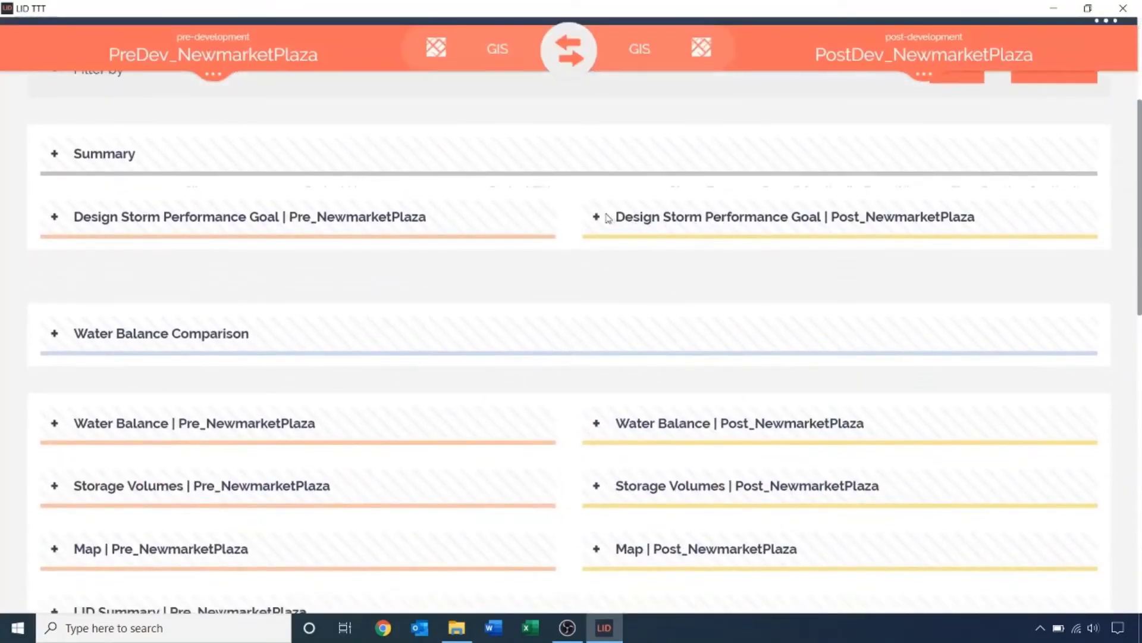
click(596, 217)
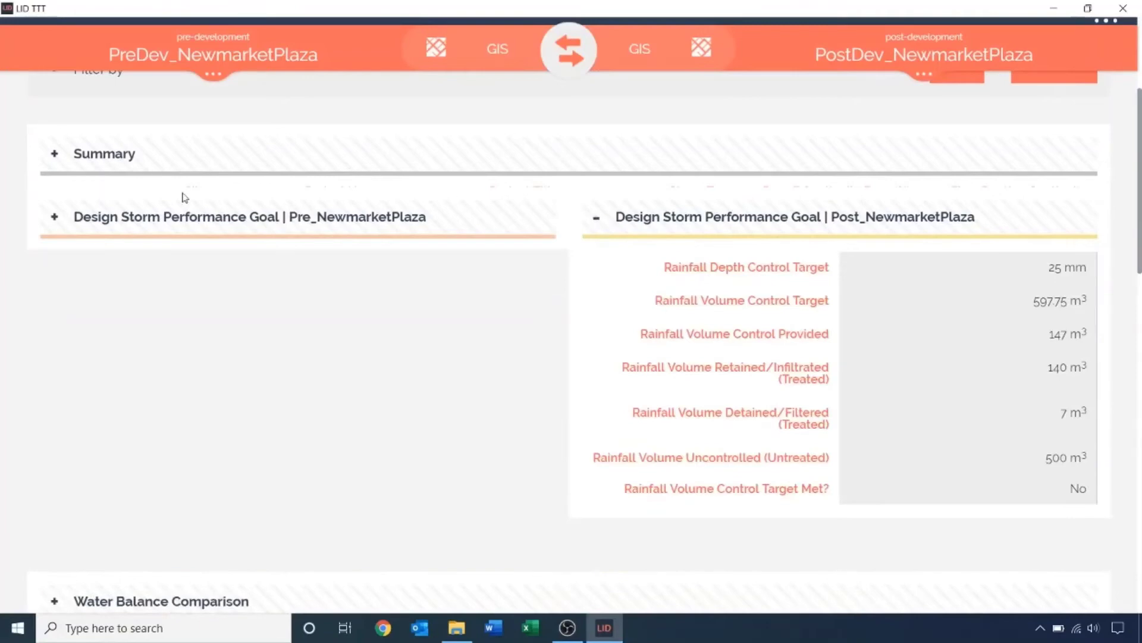
click(54, 217)
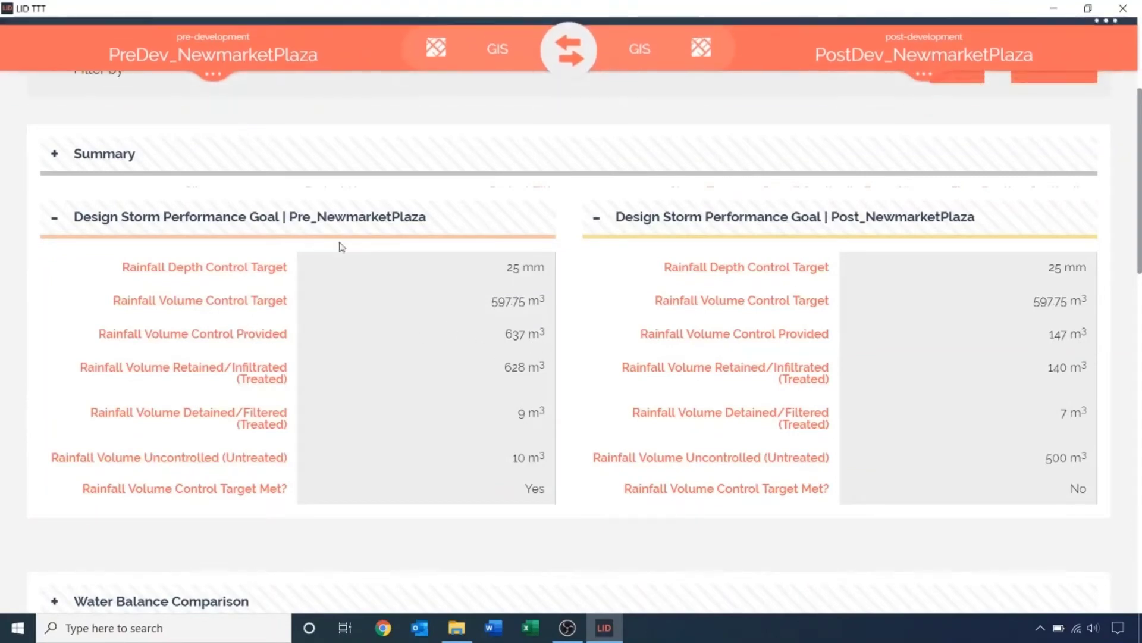
Step: Expand Water Balance Comparison and highlight rainfall reductions of 21.64% (post) and 97.14% (pre)
scroll(412, 243, down, 3)
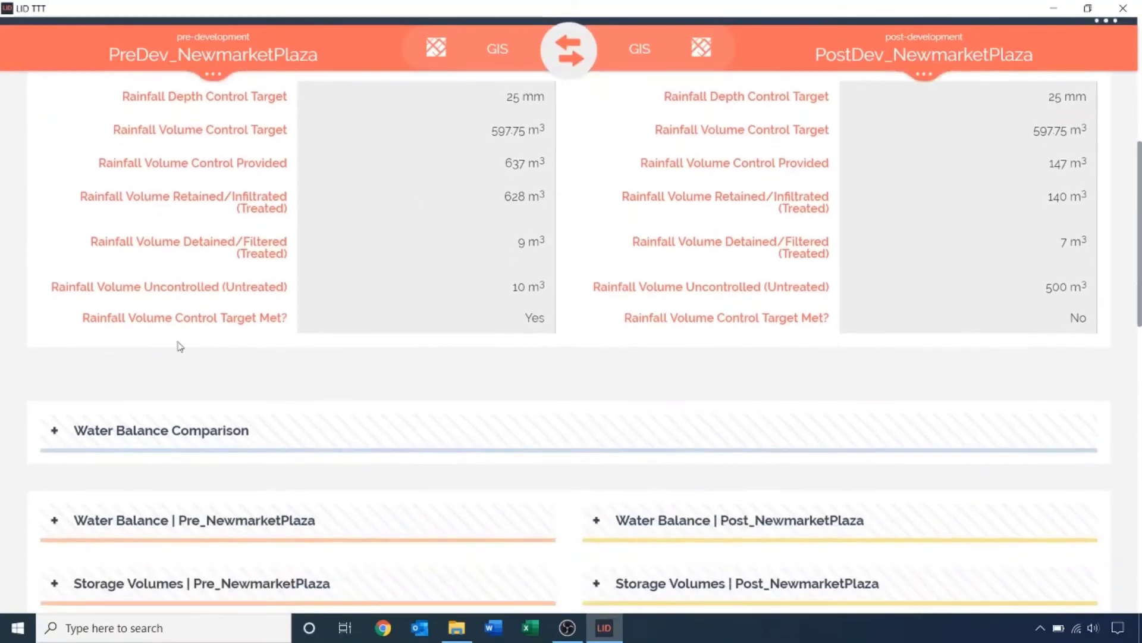
click(53, 431)
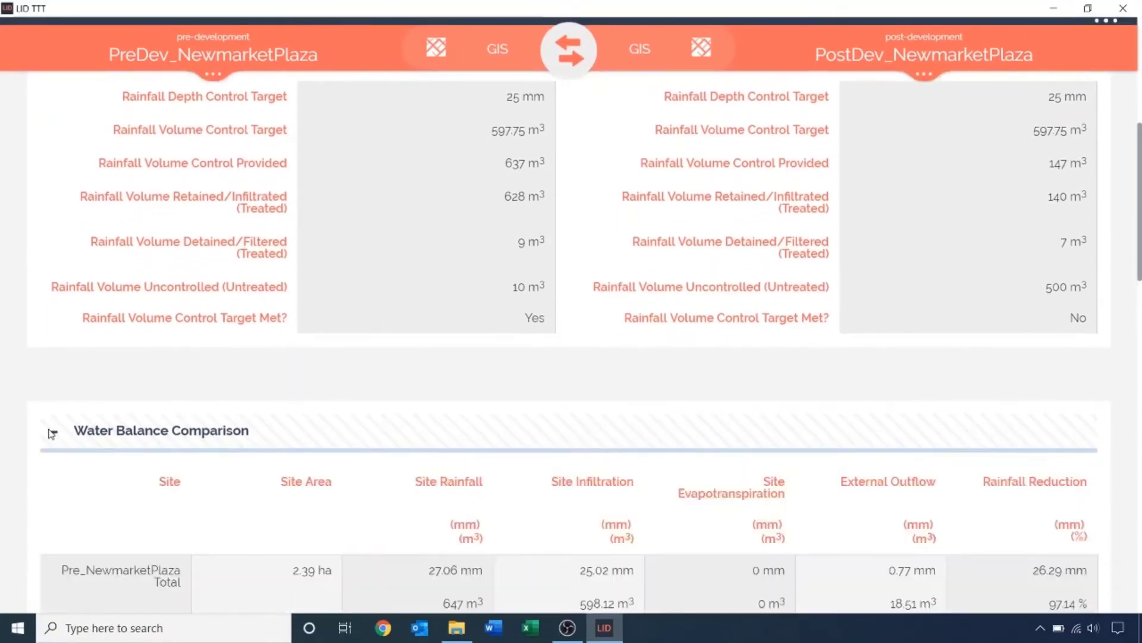
scroll(10, 446, down, 3)
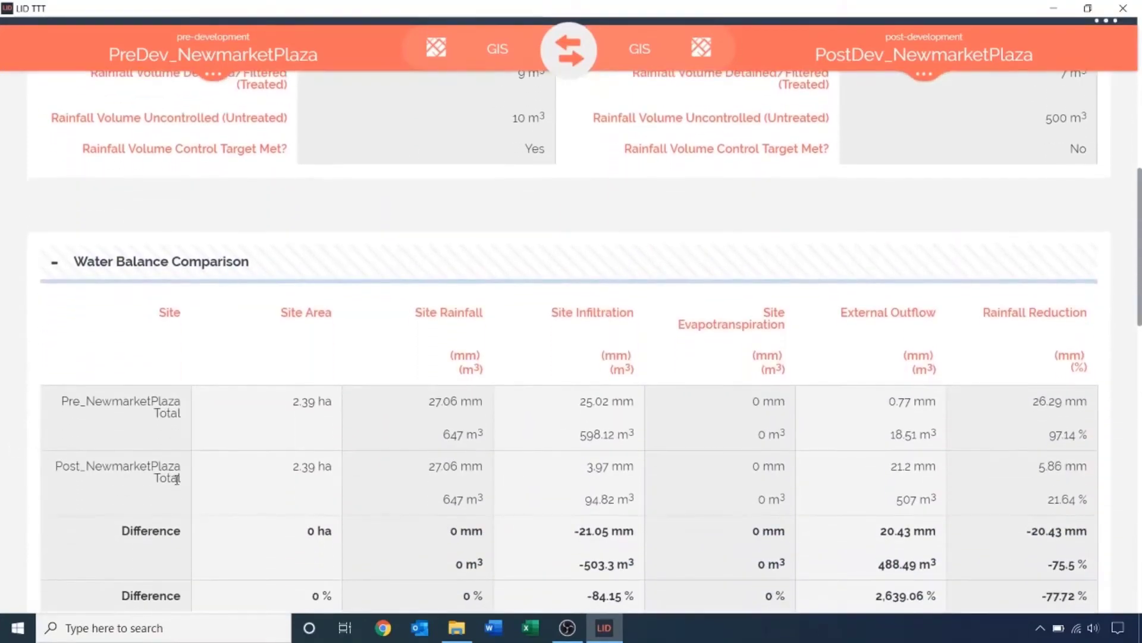
drag(1047, 498, 1093, 500)
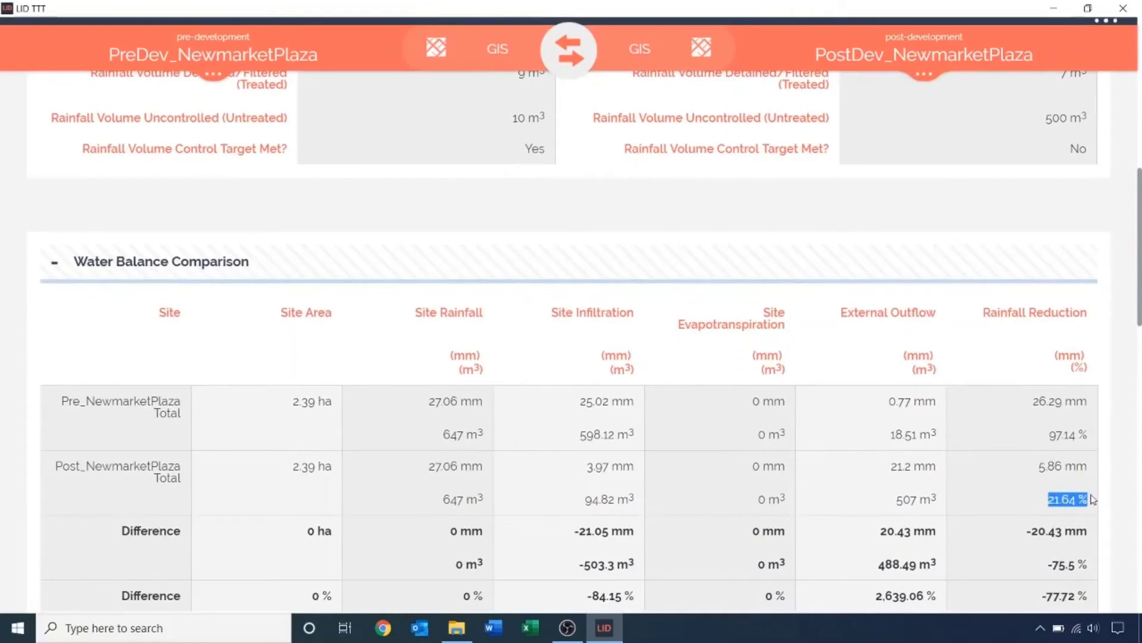
drag(1049, 436, 1093, 435)
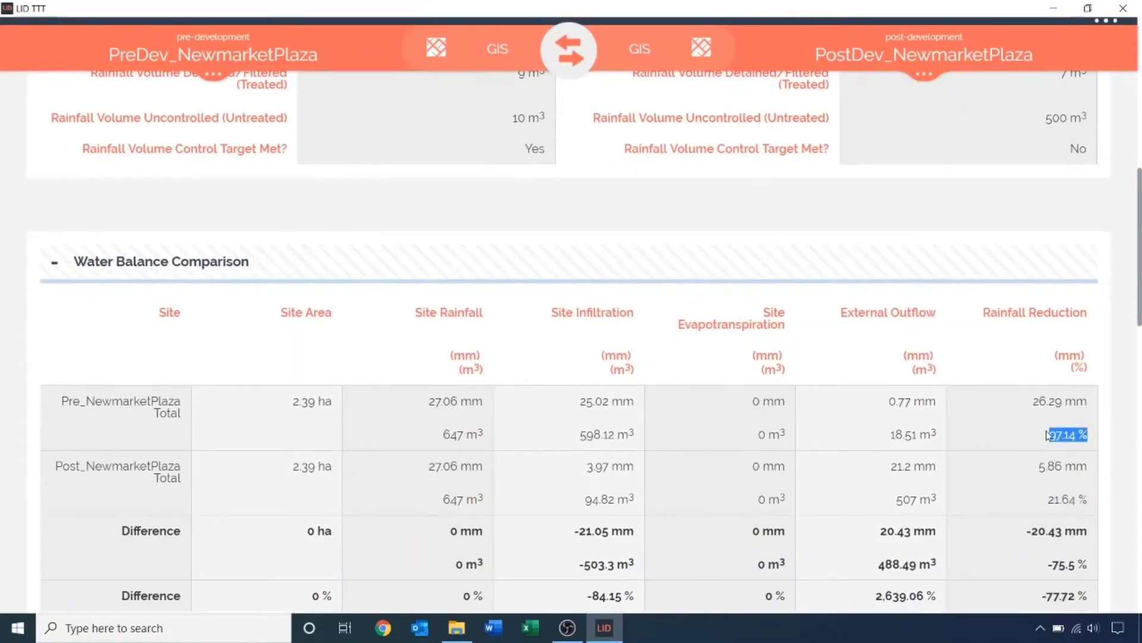
scroll(1047, 435, down, 12)
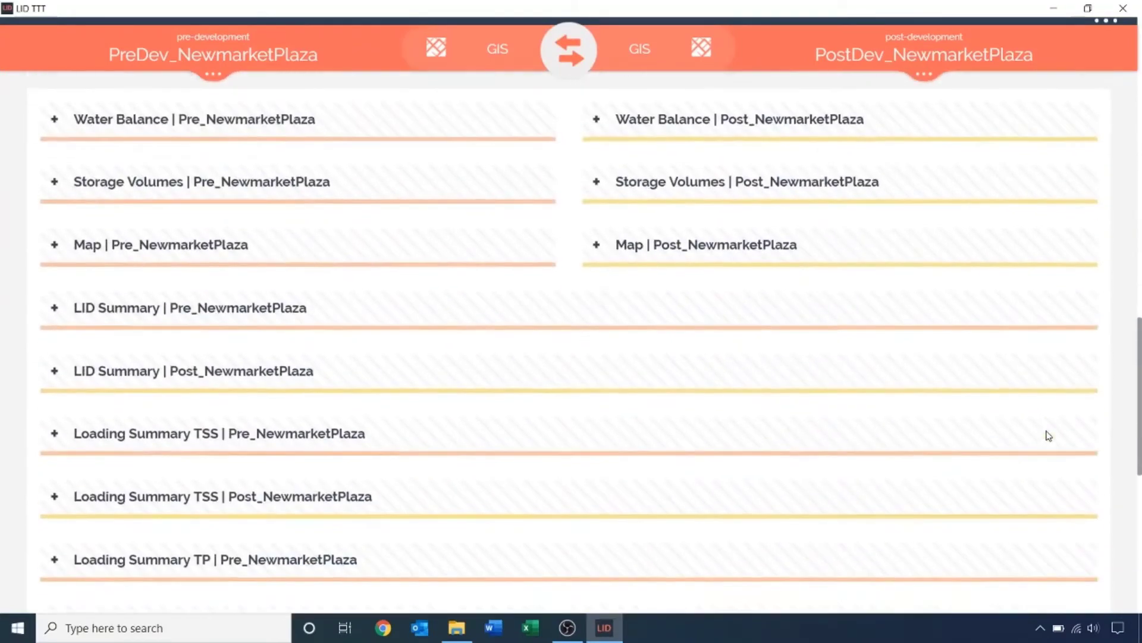
scroll(1047, 435, down, 6)
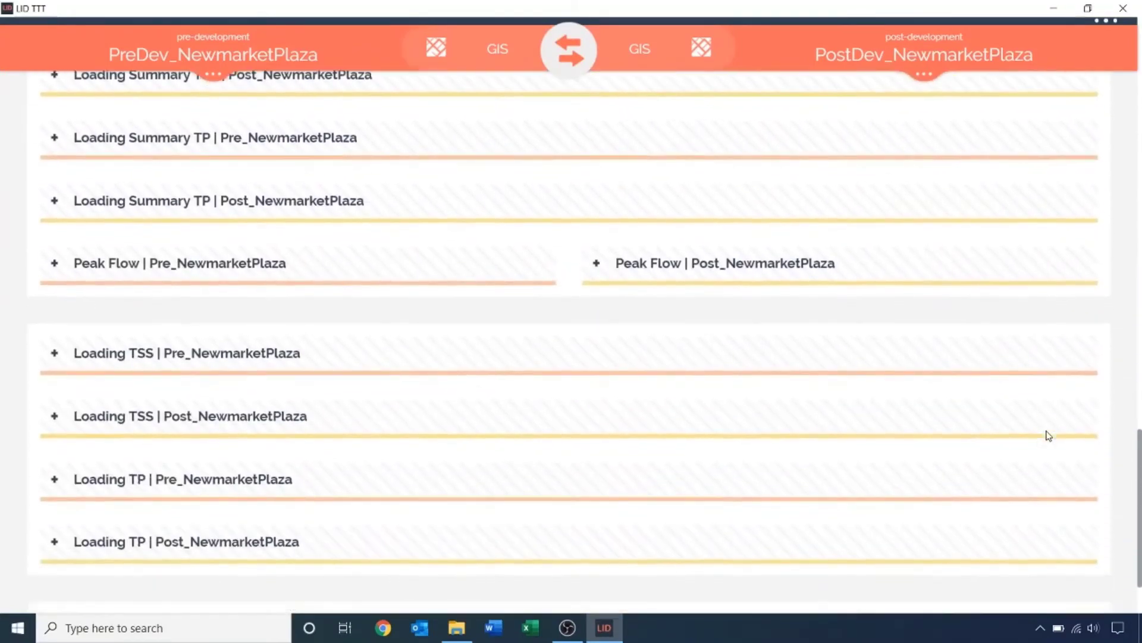
Step: Expand the post-development TSS loading and its Catchment 1 TSS results table
click(54, 416)
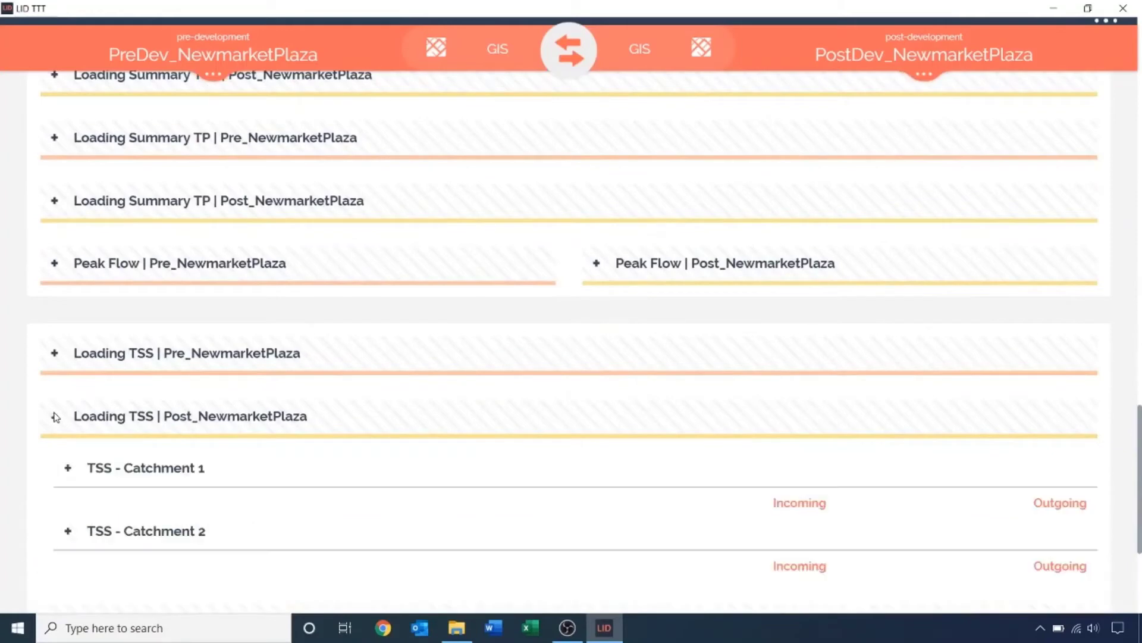
scroll(340, 502, down, 1)
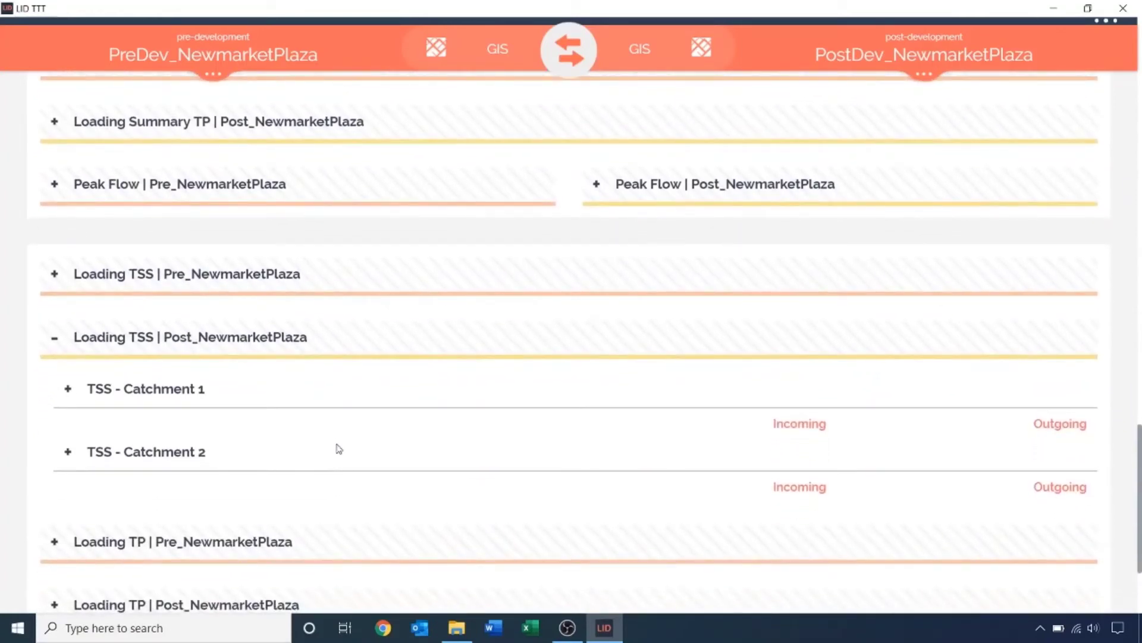
click(67, 390)
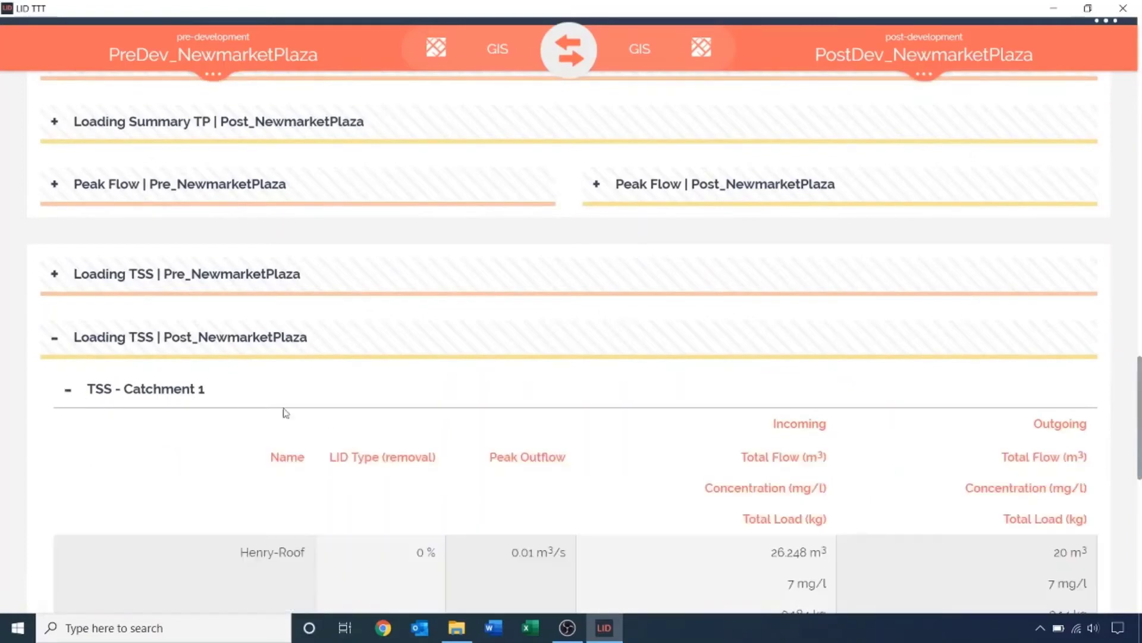
scroll(409, 464, down, 2)
scroll(409, 467, down, 2)
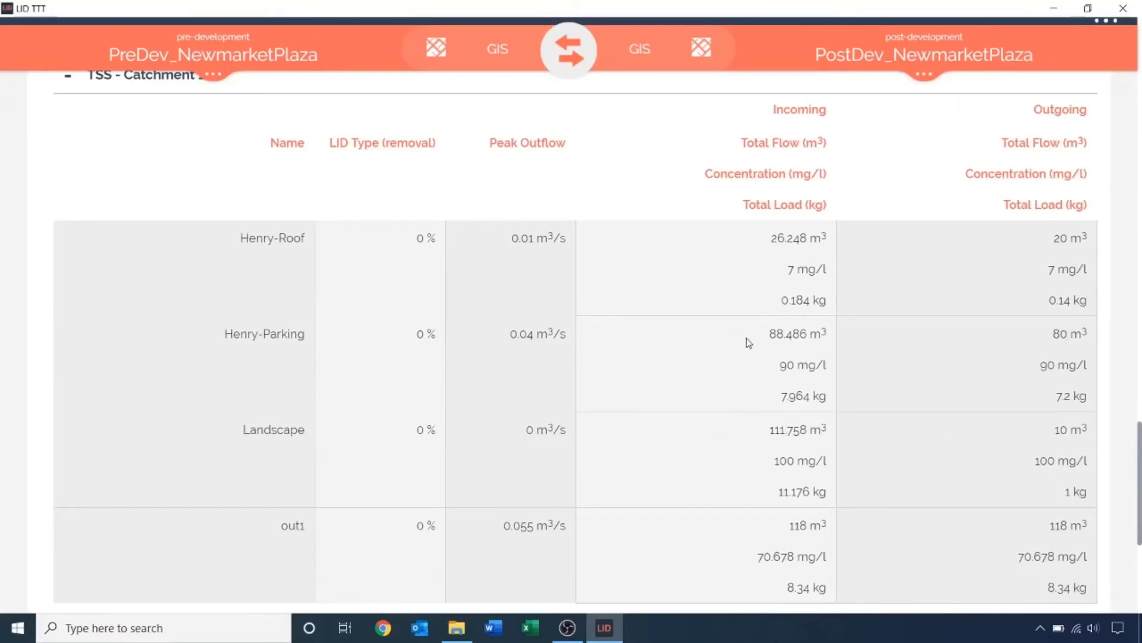
Step: Back in the Design Storm table, highlight that post-development's 147 m³ volume control misses the target
scroll(736, 376, up, 20)
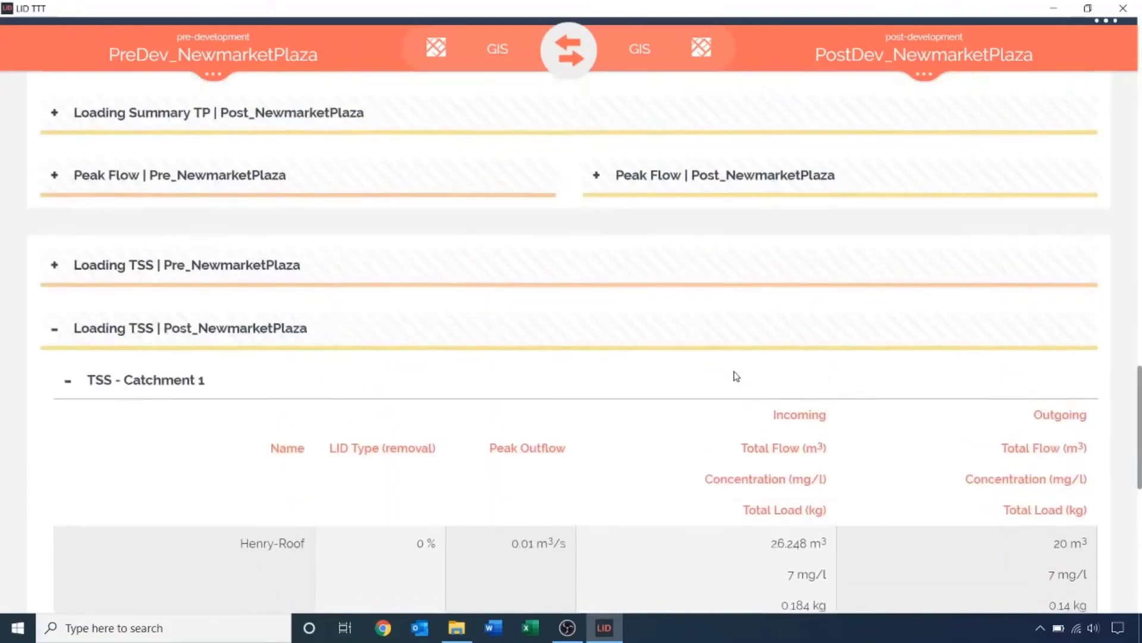
scroll(736, 376, up, 3)
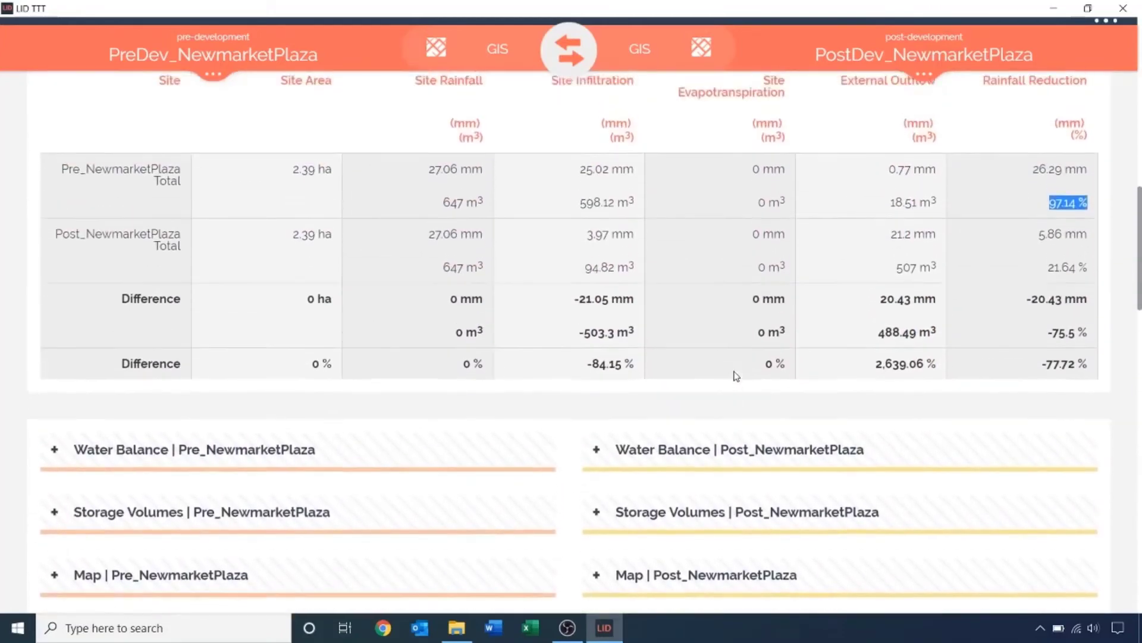
scroll(736, 376, up, 6)
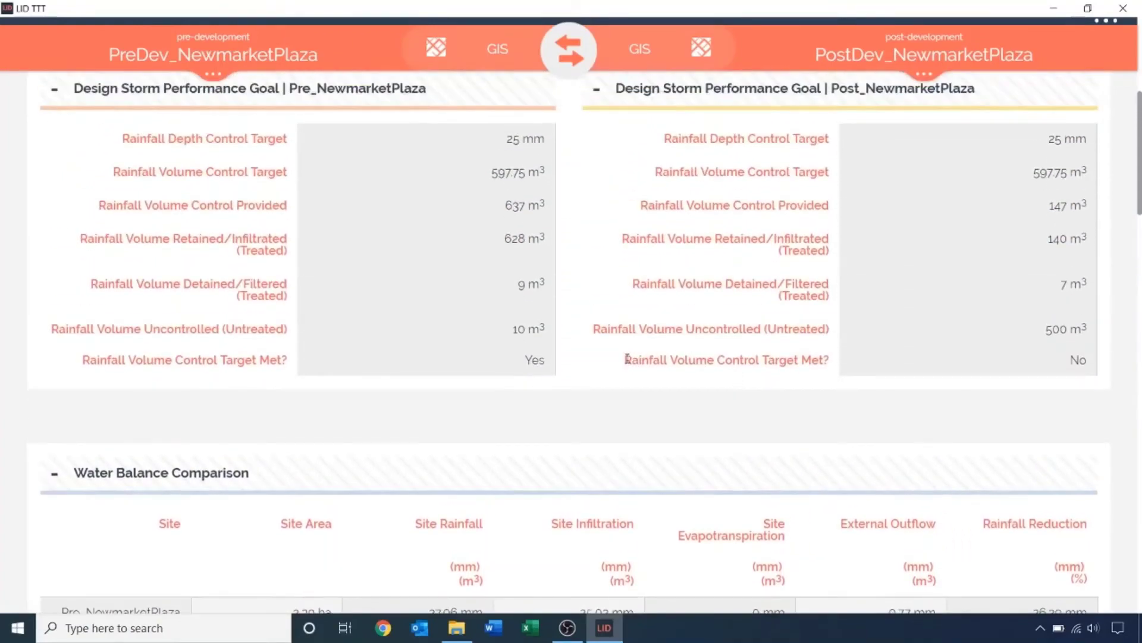
drag(627, 359, 1086, 357)
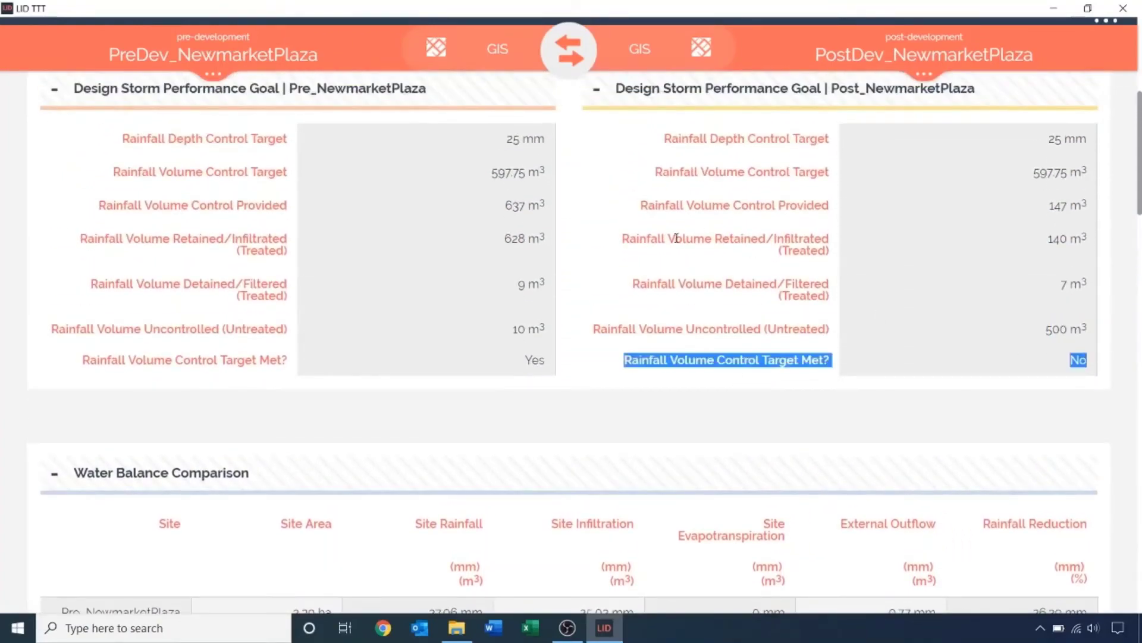
click(639, 55)
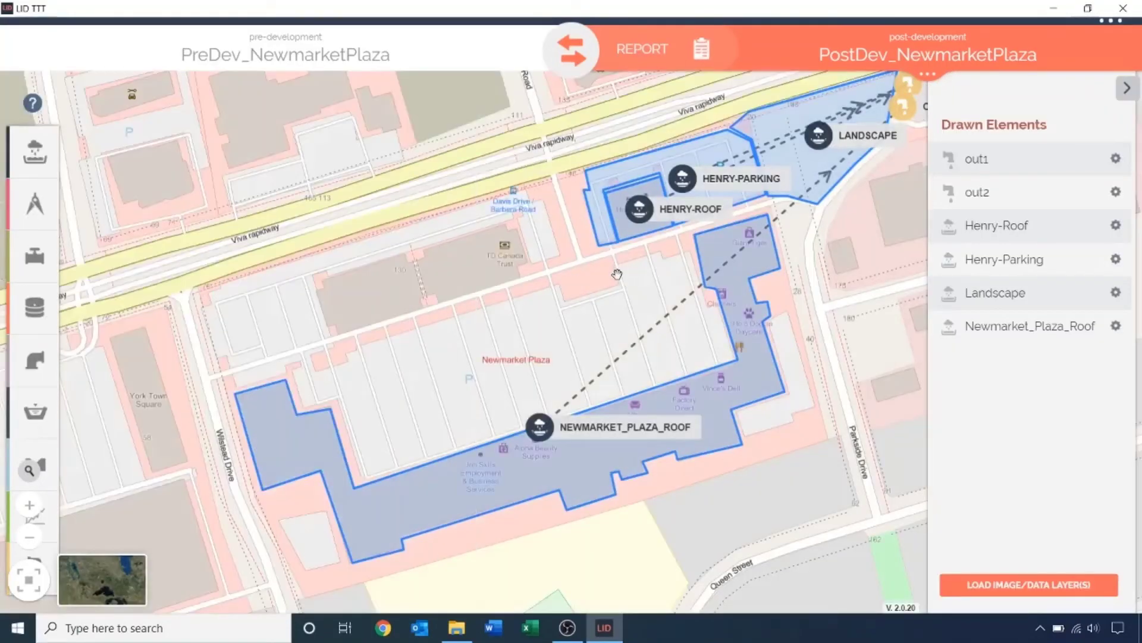
click(639, 206)
click(614, 304)
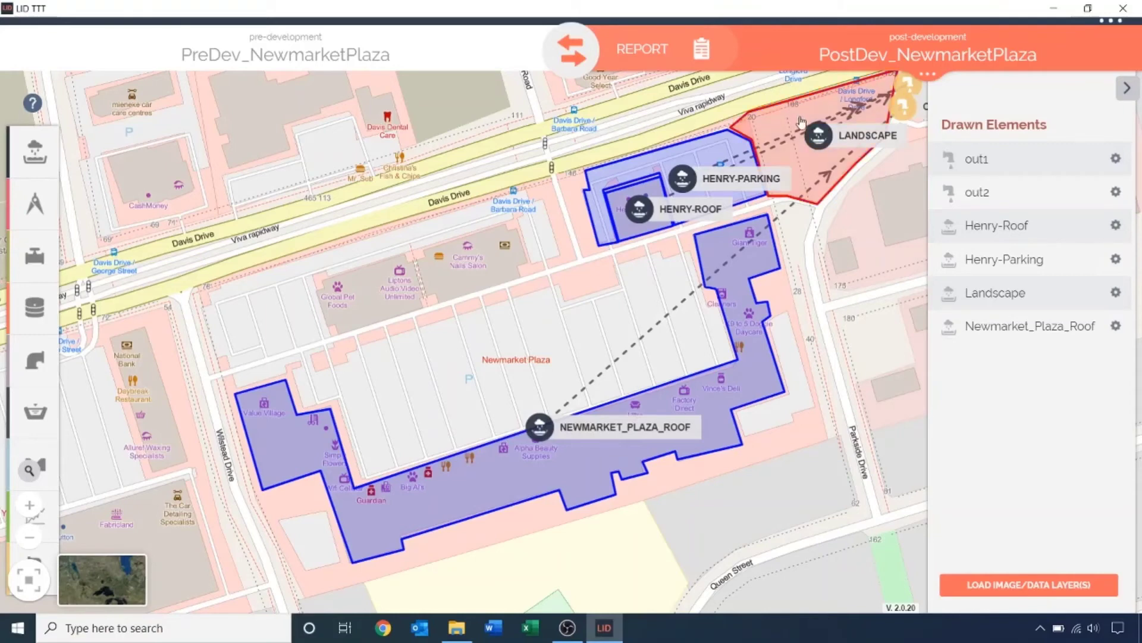
Step: Delete the notch vertex from the Landscape subcatchment outline to straighten its boundary
drag(764, 141, 745, 388)
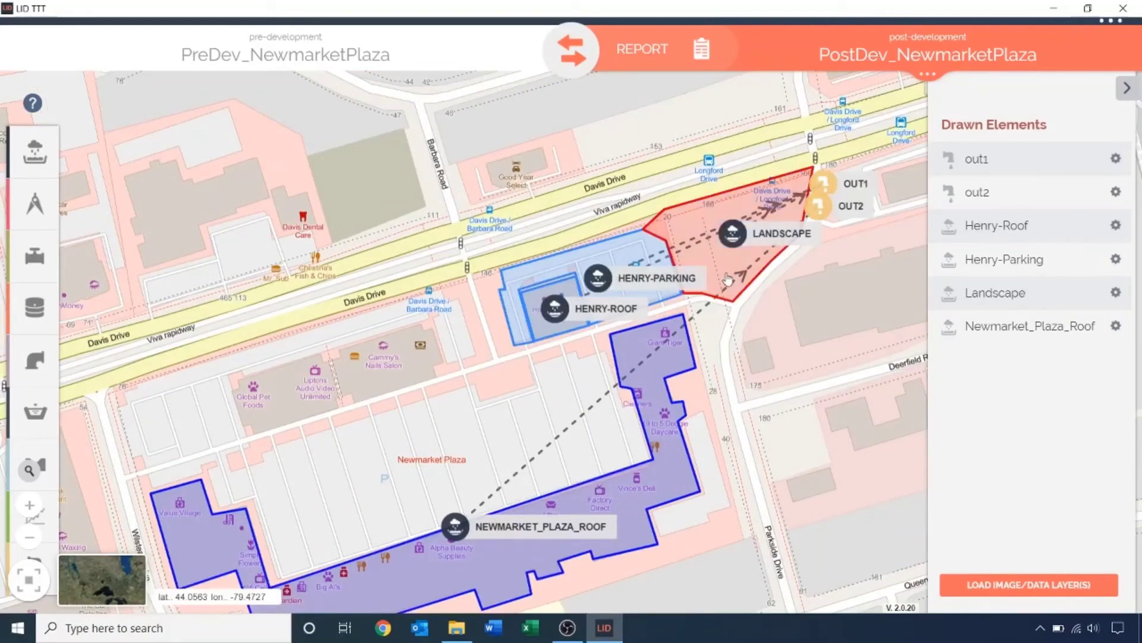
click(642, 223)
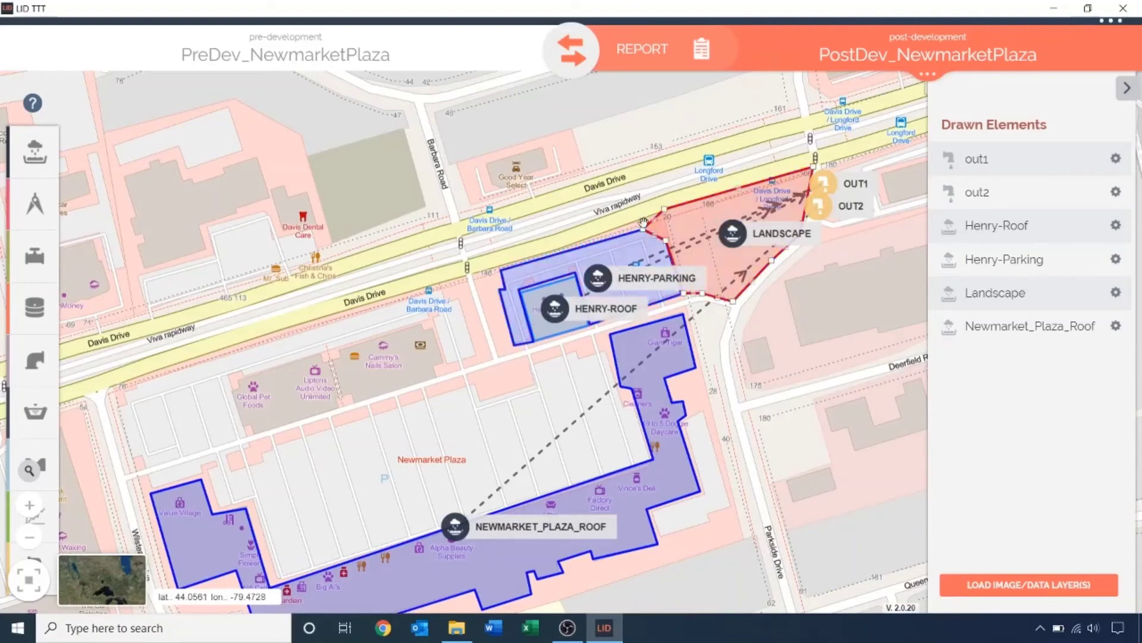
click(643, 226)
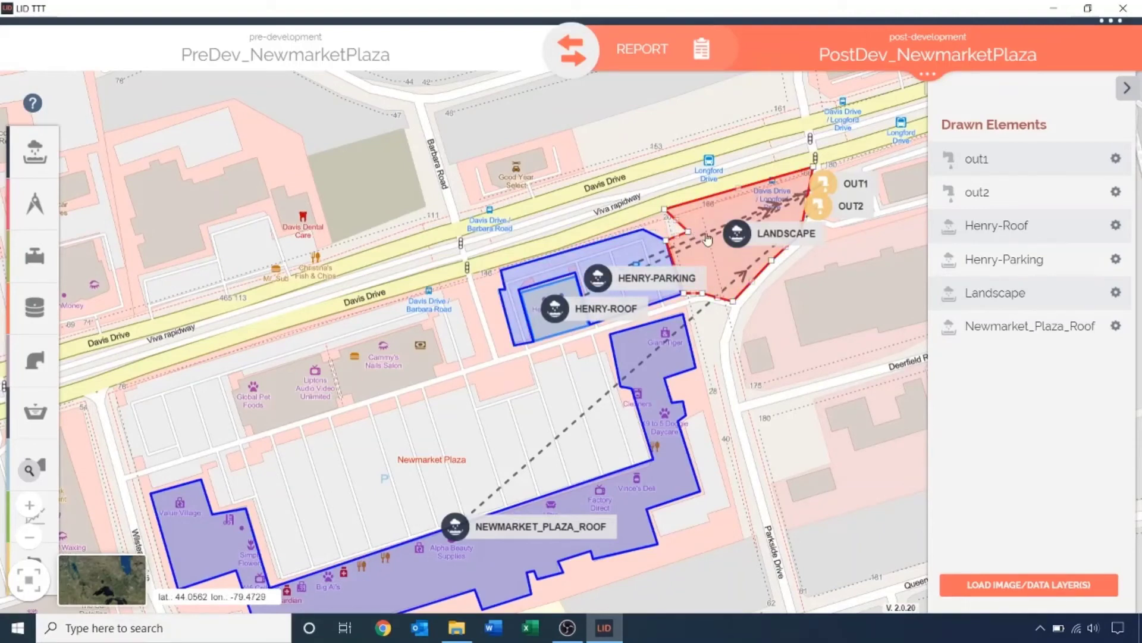
click(322, 198)
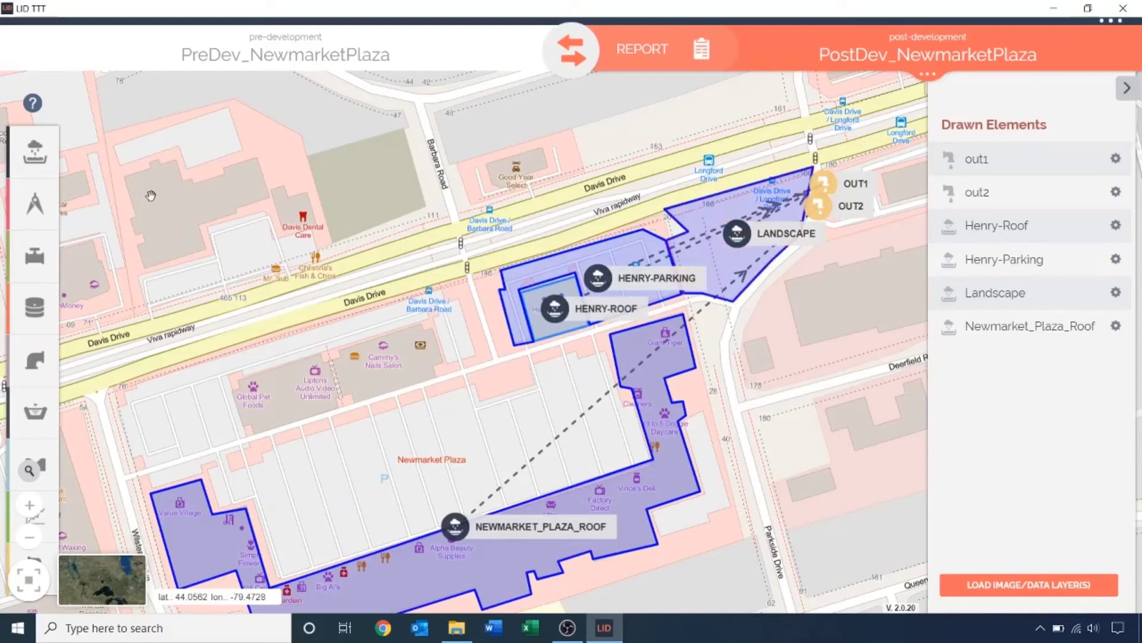
click(49, 217)
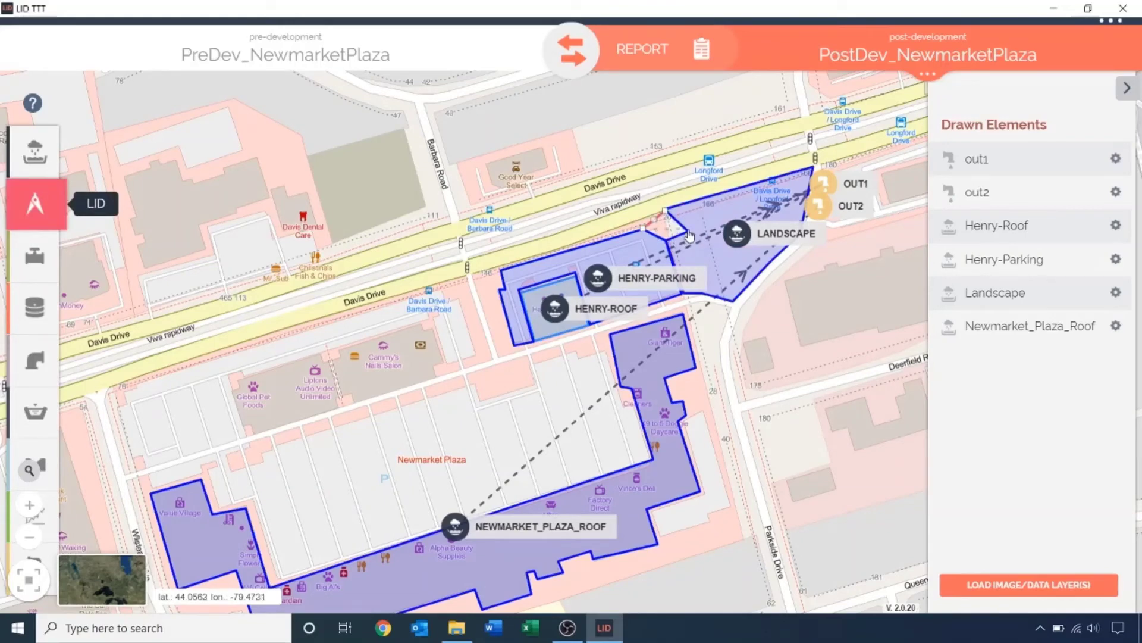
Step: Draw the LID polygon at Landscape's north corner, naming it Bioretention with type Bioretention
click(687, 229)
double_click(671, 243)
click(797, 262)
text(Bioretention)
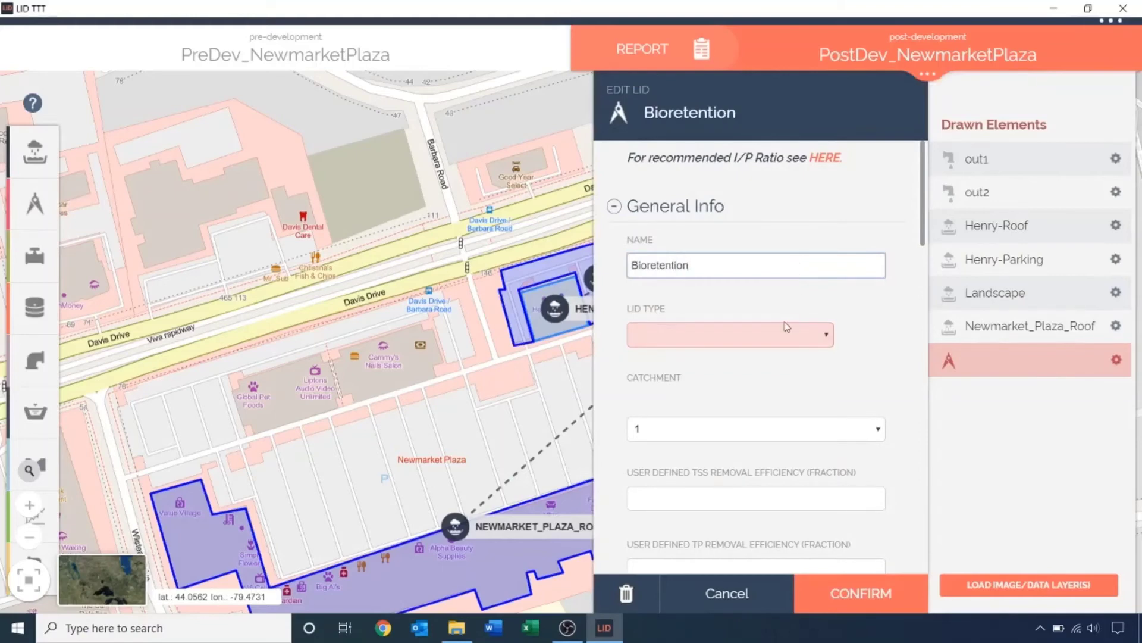
click(787, 326)
click(773, 338)
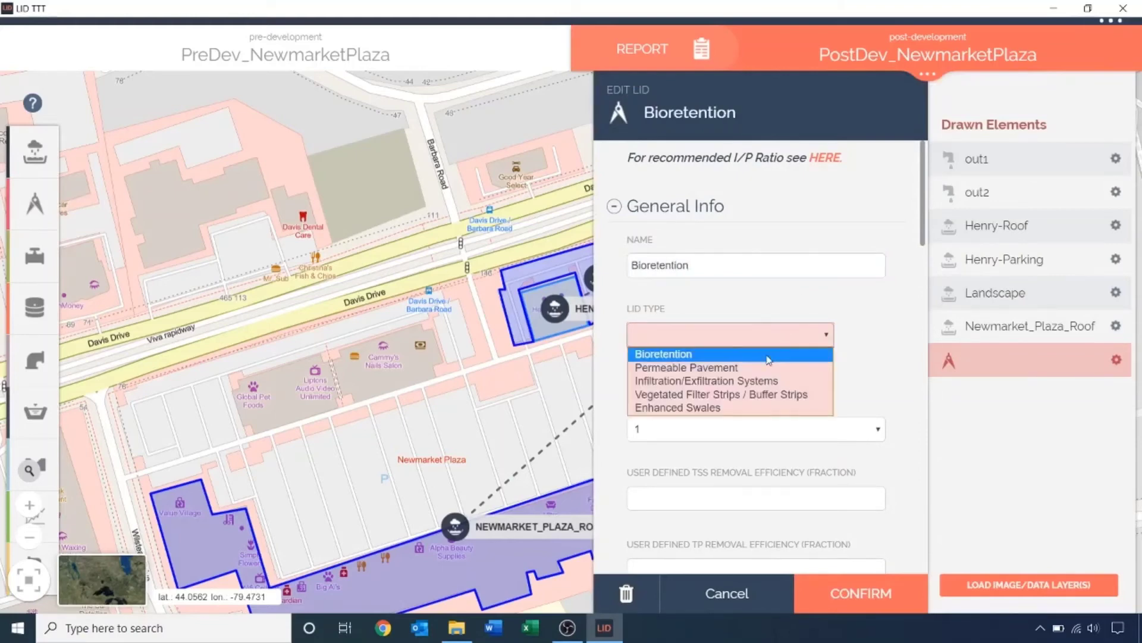
click(770, 352)
Step: Keep the LID in catchment 1, route its outflow to out1, and enter 10 in the next field
scroll(702, 418, down, 1)
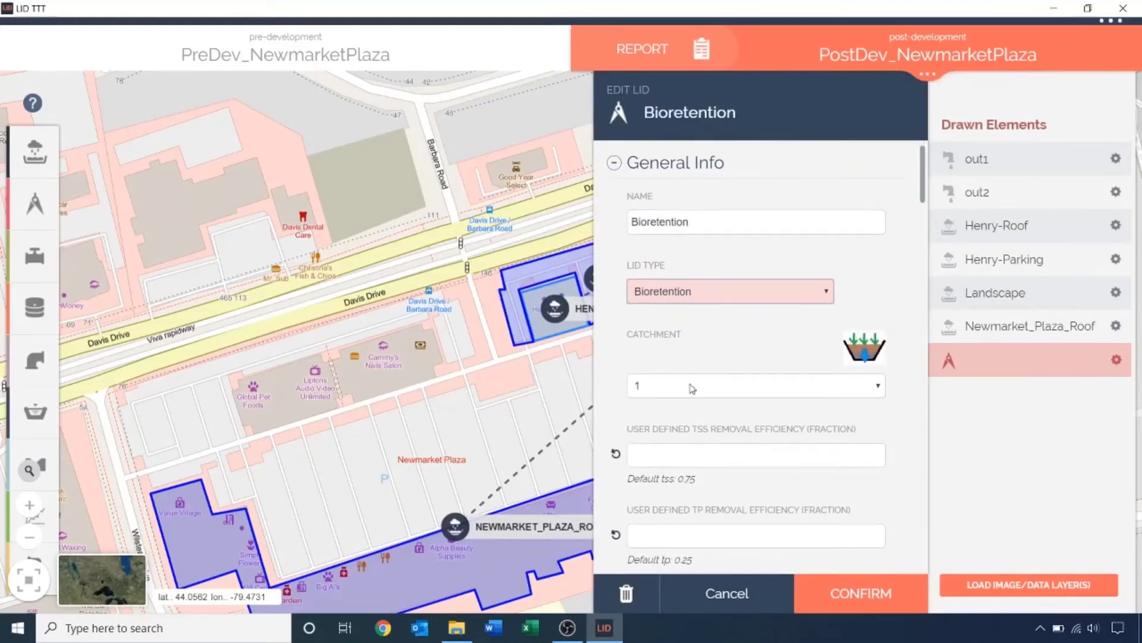
click(692, 388)
click(691, 387)
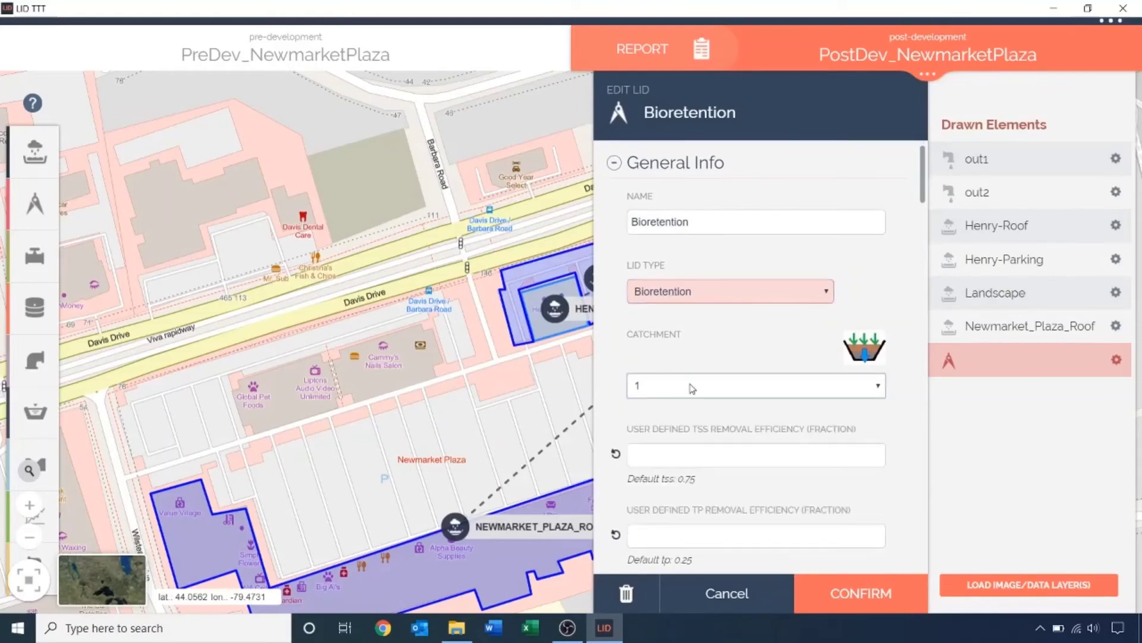
scroll(683, 426, down, 4)
click(684, 422)
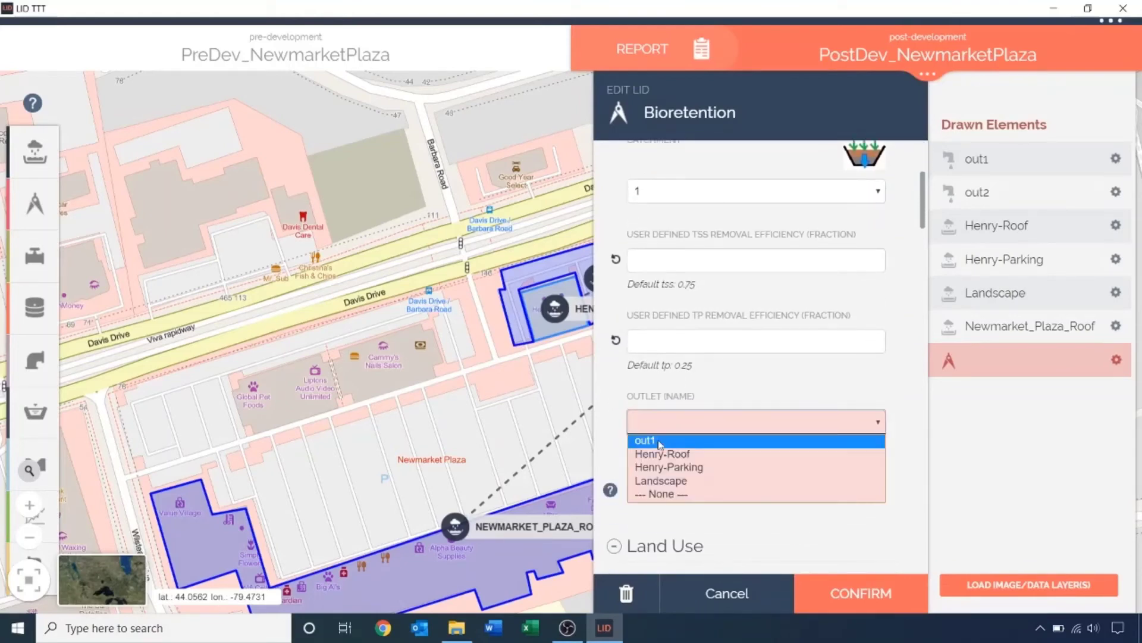
click(655, 441)
scroll(690, 472, down, 1)
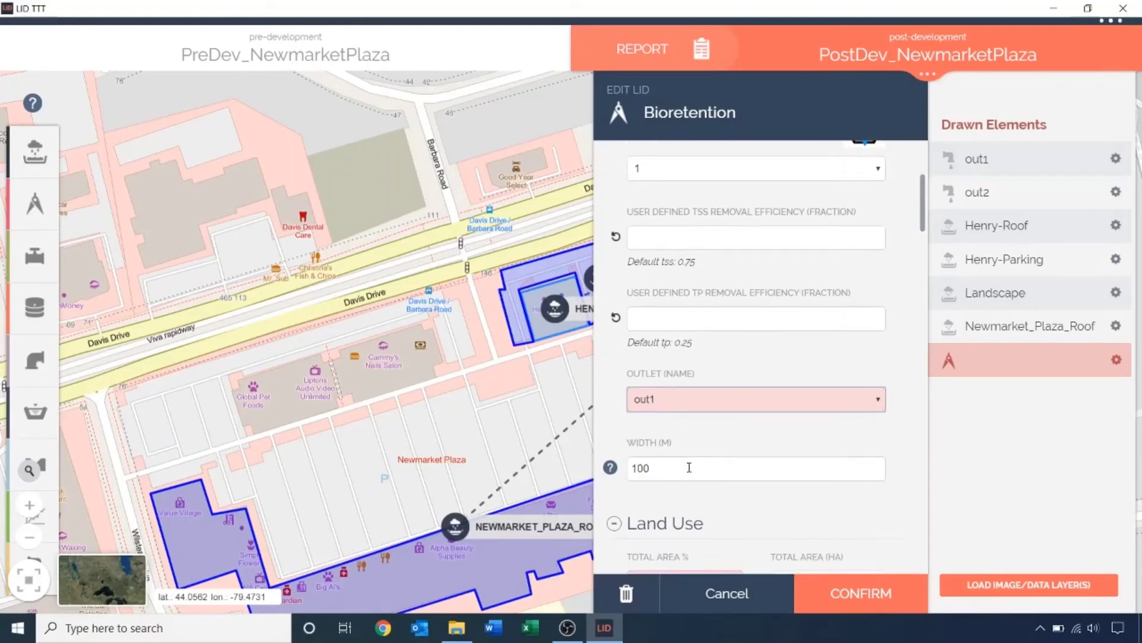
drag(667, 468, 625, 472)
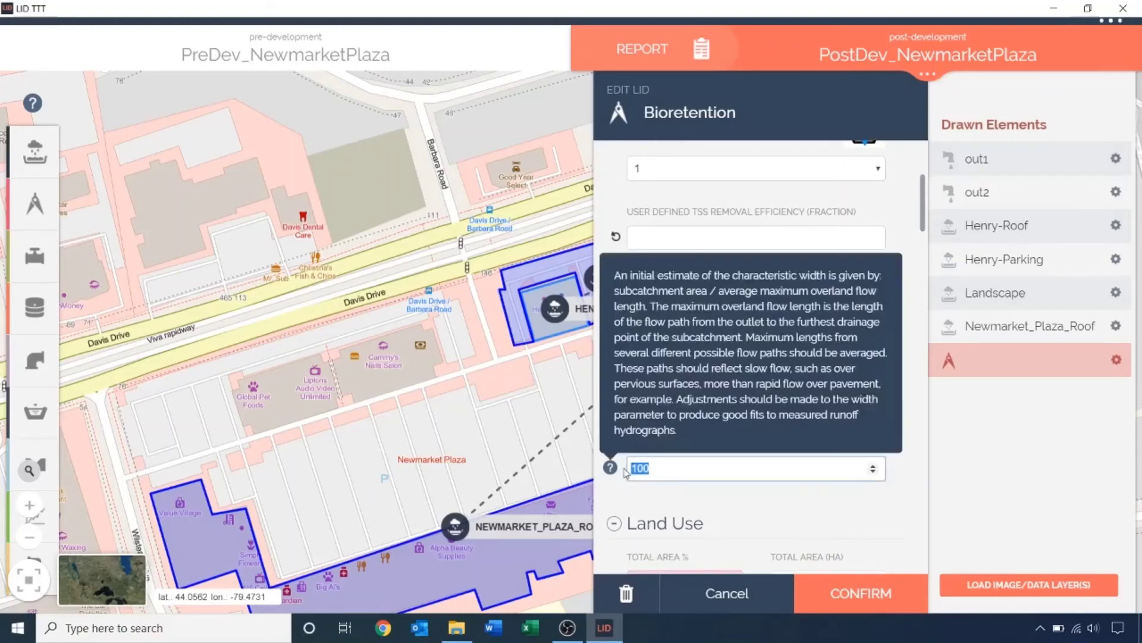
text(10)
Step: Set the LID to 100% landscaped and soil conductivity to 8
scroll(683, 494, down, 3)
scroll(683, 494, down, 5)
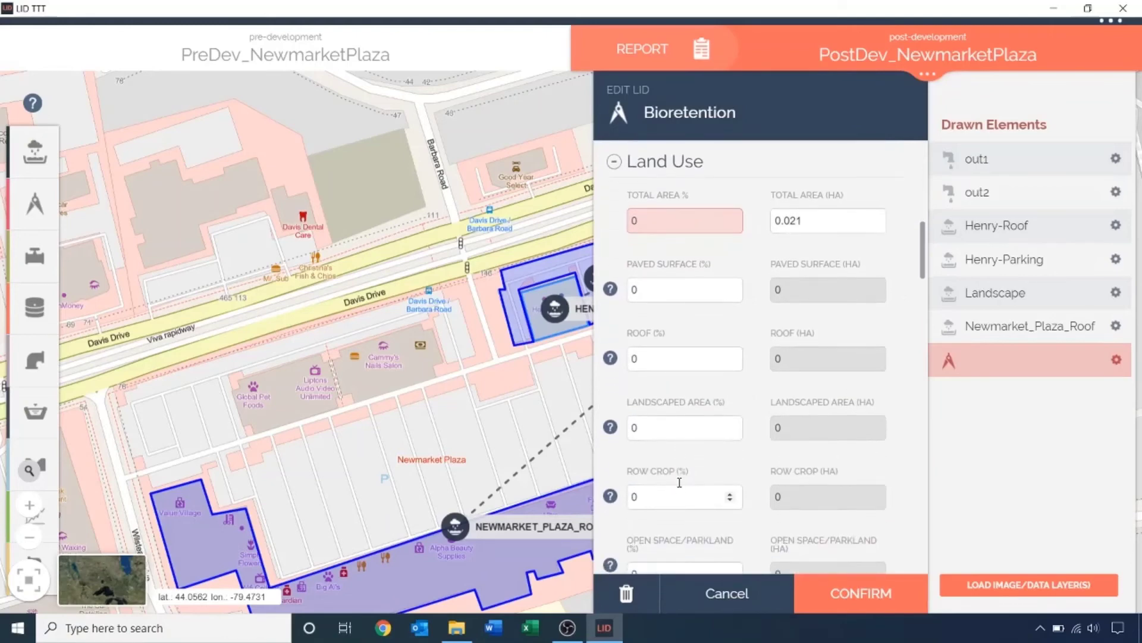
click(659, 424)
text(100)
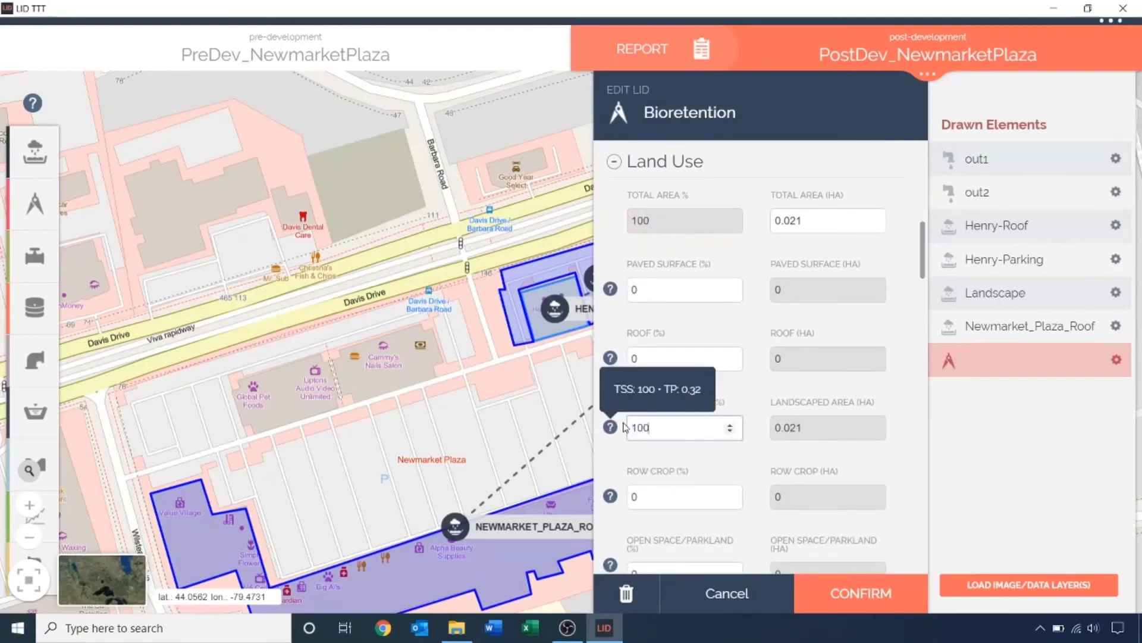
scroll(676, 458, down, 5)
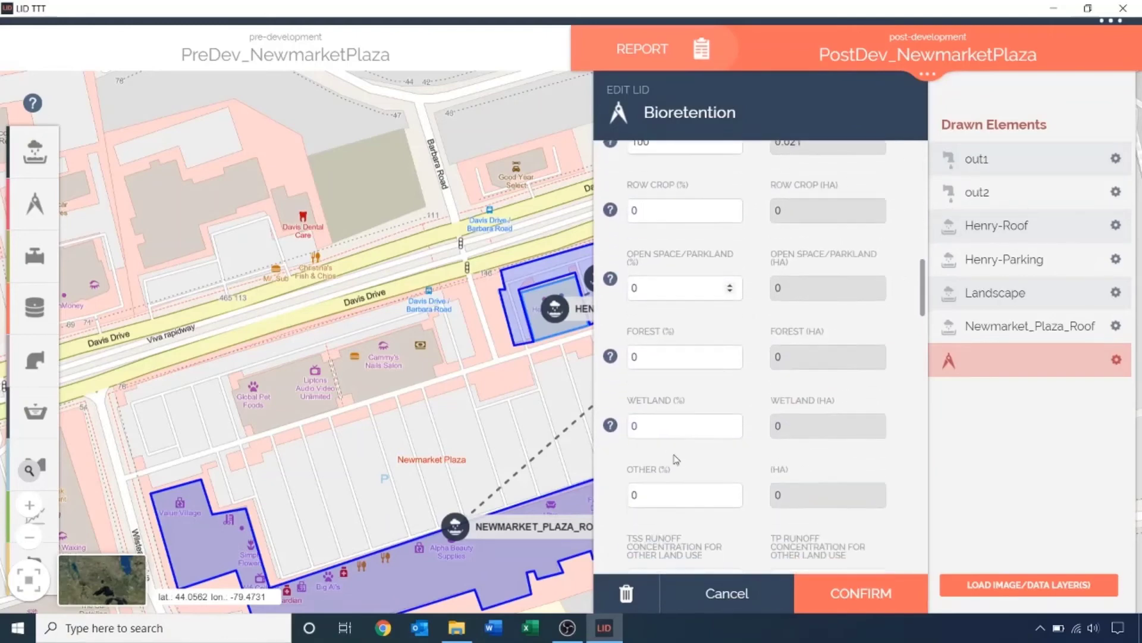
scroll(677, 459, down, 10)
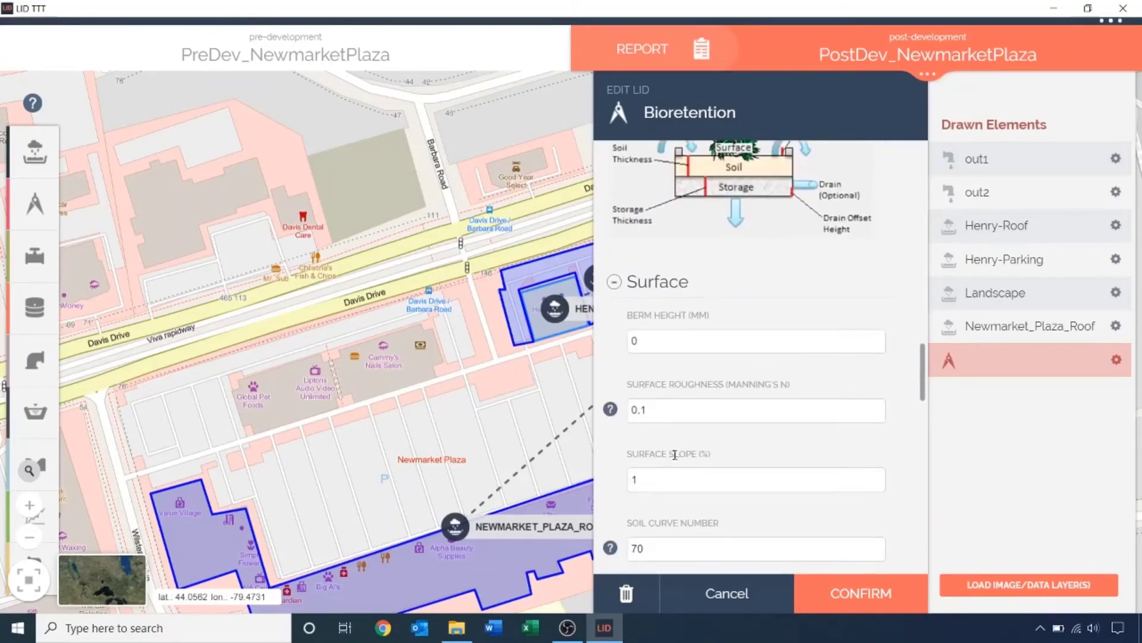
drag(664, 335, 629, 337)
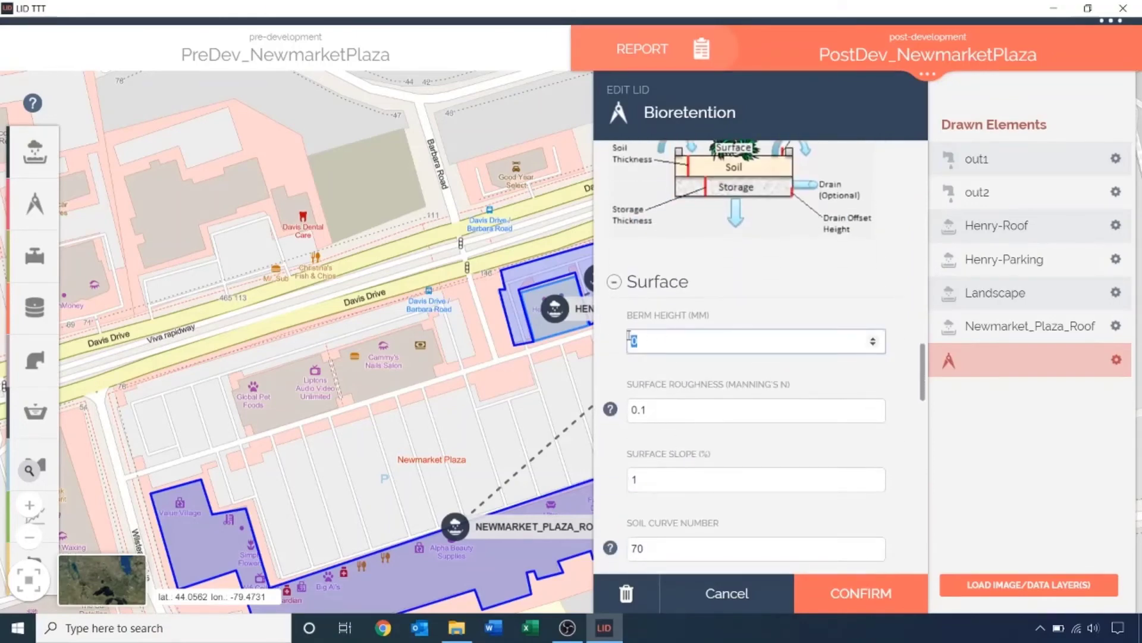
scroll(633, 373, down, 8)
scroll(633, 369, down, 2)
click(640, 378)
text(80)
click(650, 410)
Step: Set storage thickness to 500 mm, add an underdrain, and give it a 450 mm offset height
scroll(651, 413, down, 10)
click(650, 315)
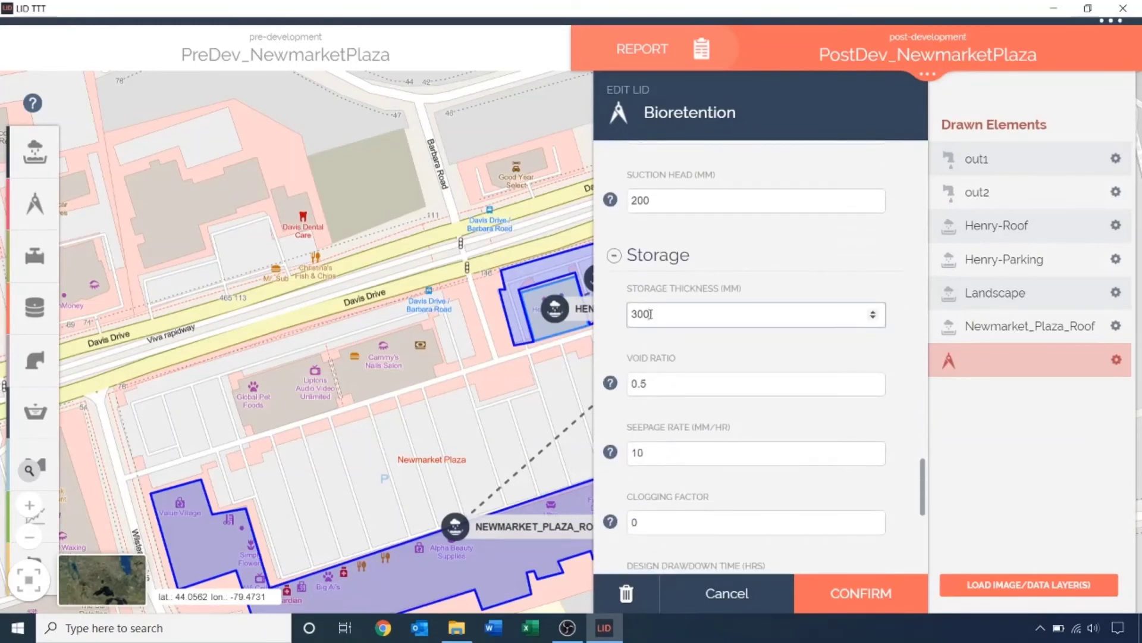
drag(650, 314, 629, 315)
text(5)
scroll(660, 345, down, 8)
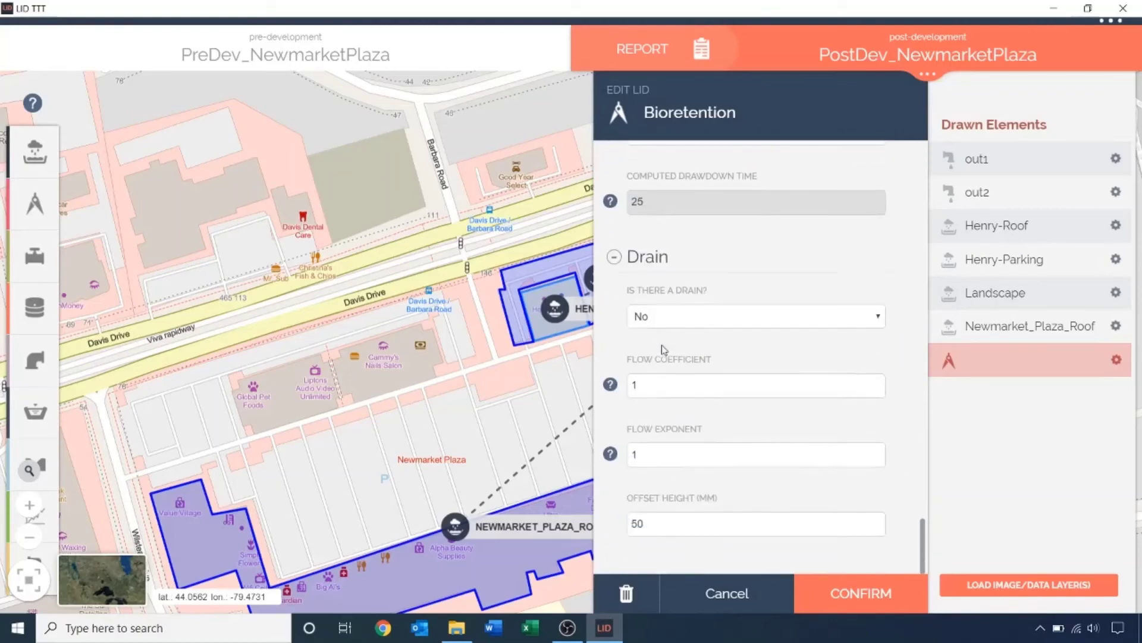
click(660, 309)
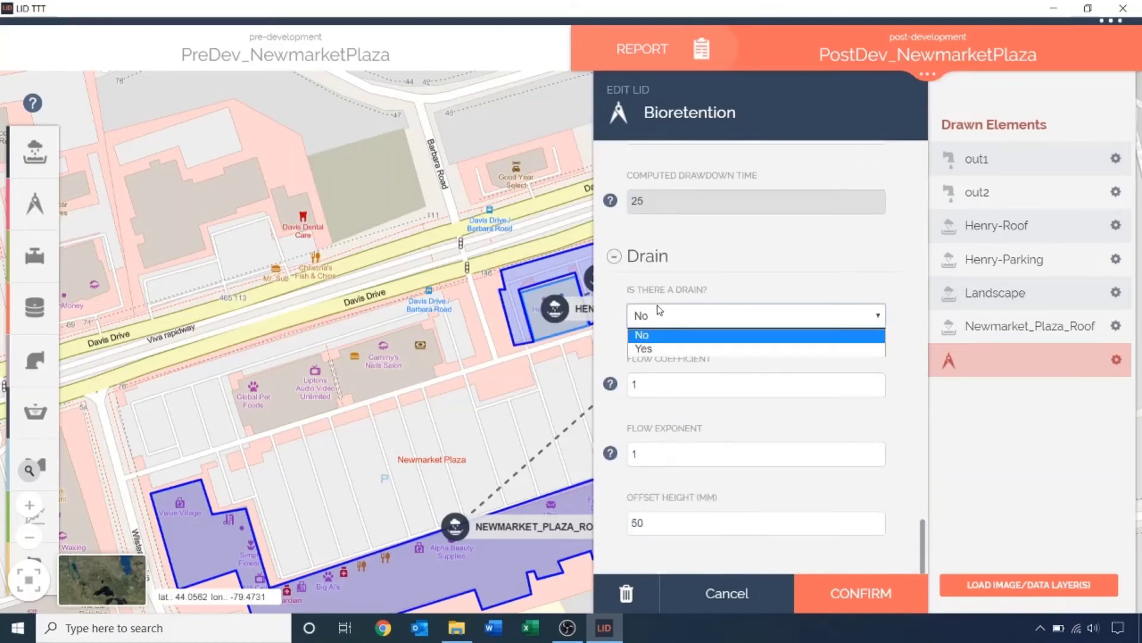
click(659, 350)
click(667, 521)
drag(667, 522, 617, 531)
text(450)
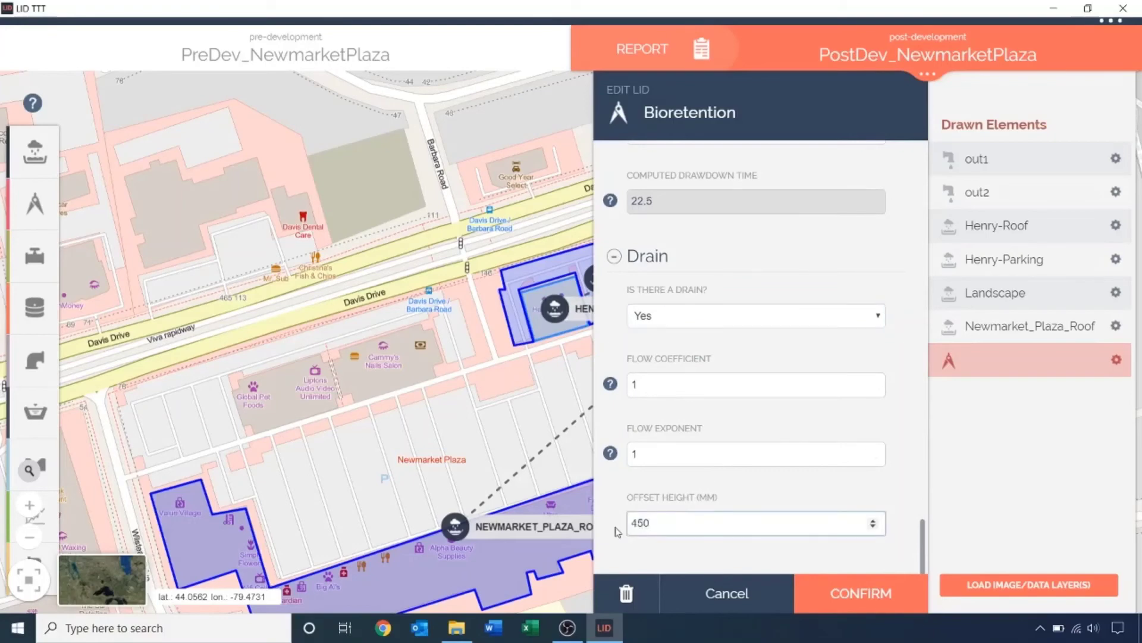
click(665, 554)
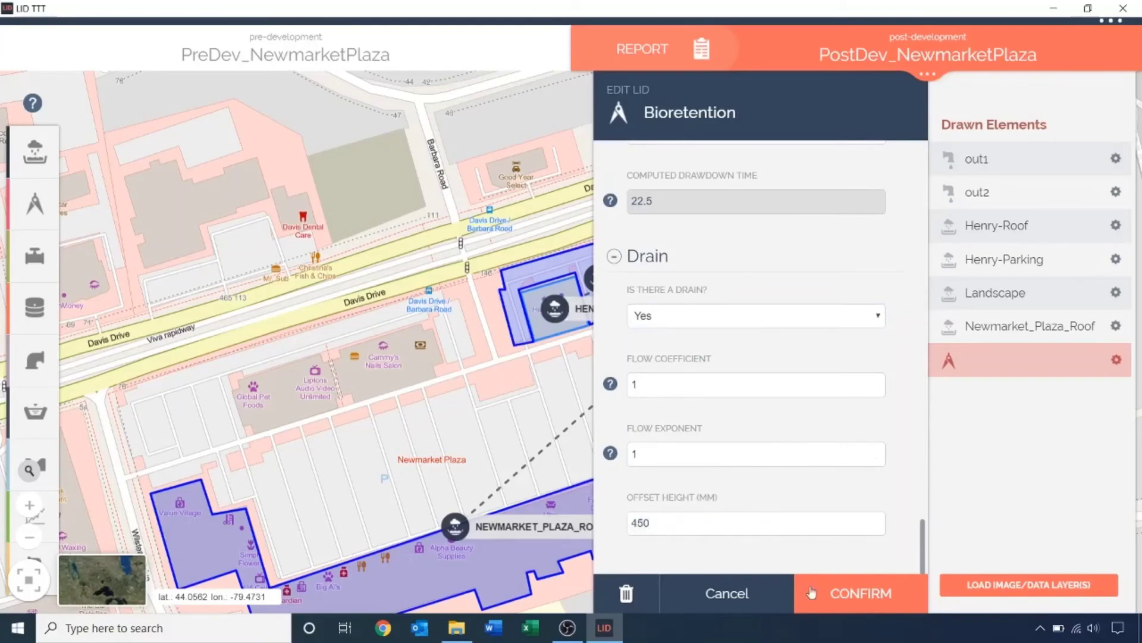
Step: Save the Bioretention LID and route Henry-Roof's outlet to Bioretention
click(849, 597)
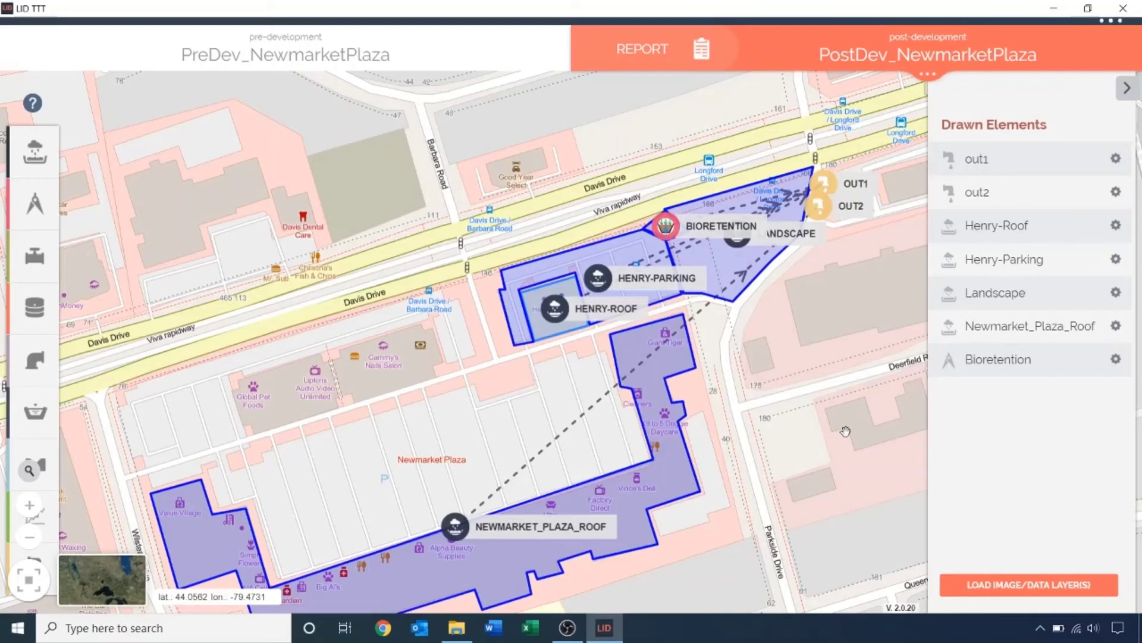
click(1115, 225)
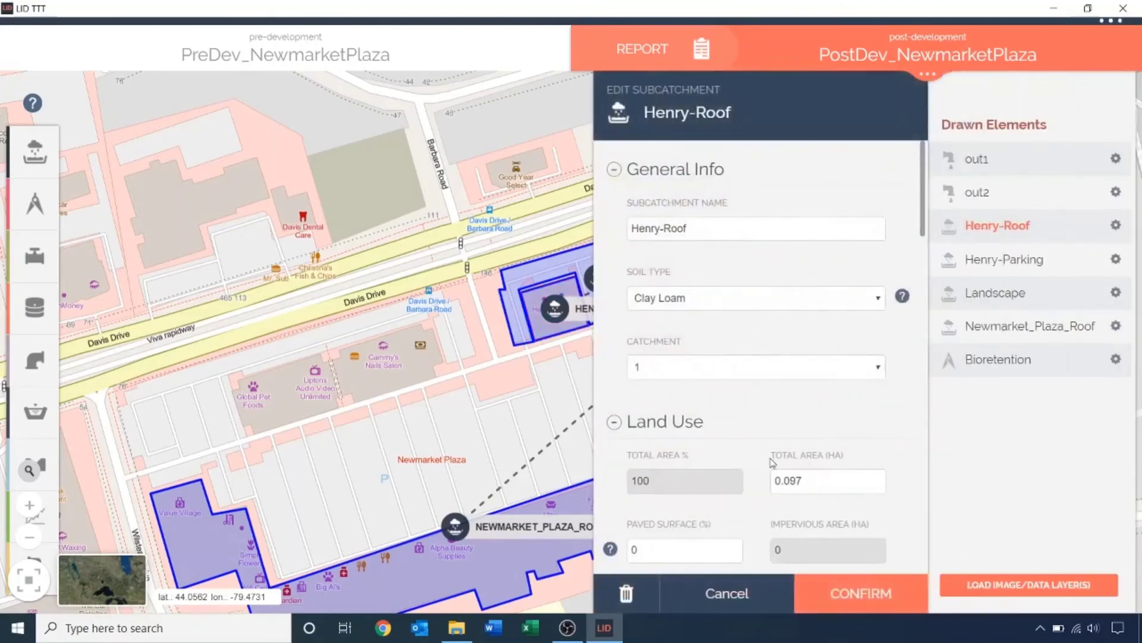
scroll(771, 461, down, 15)
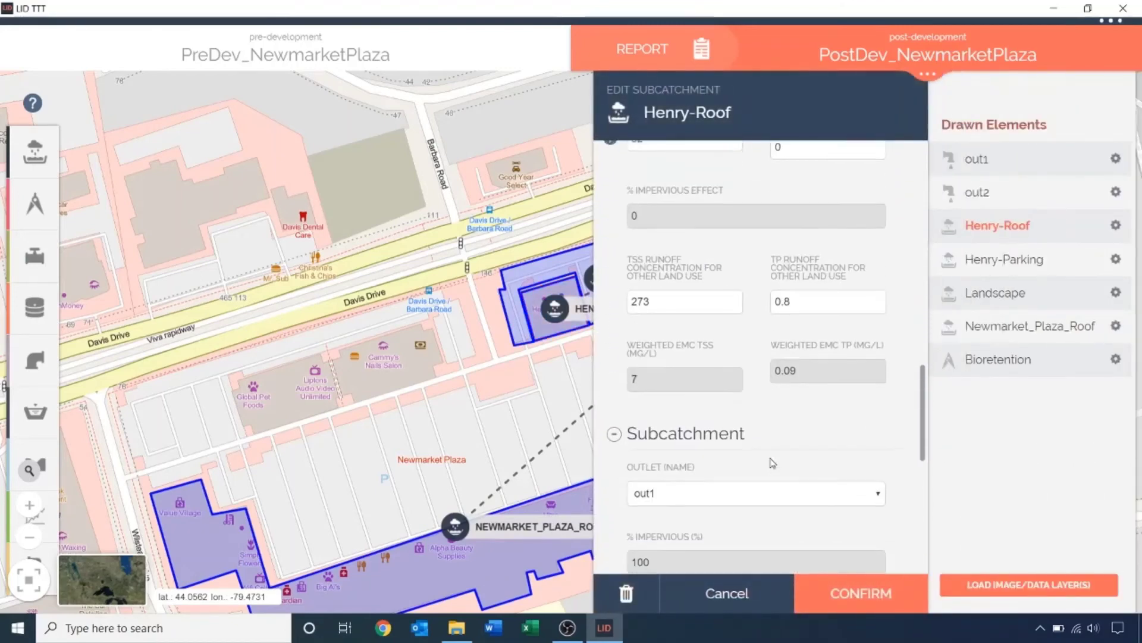
click(740, 500)
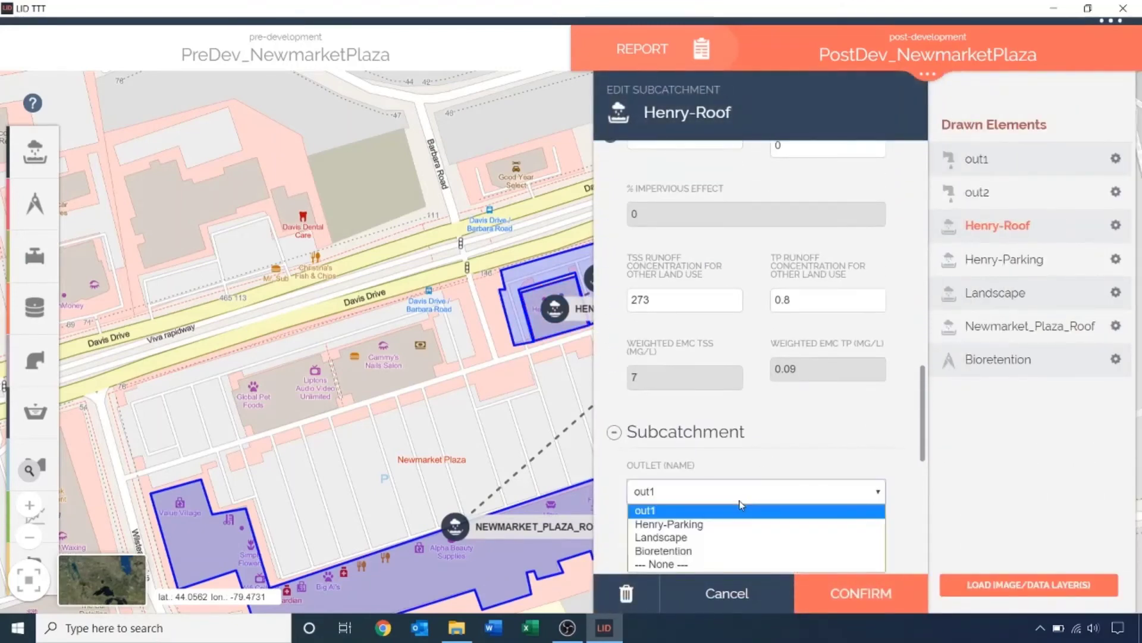
click(726, 549)
click(850, 595)
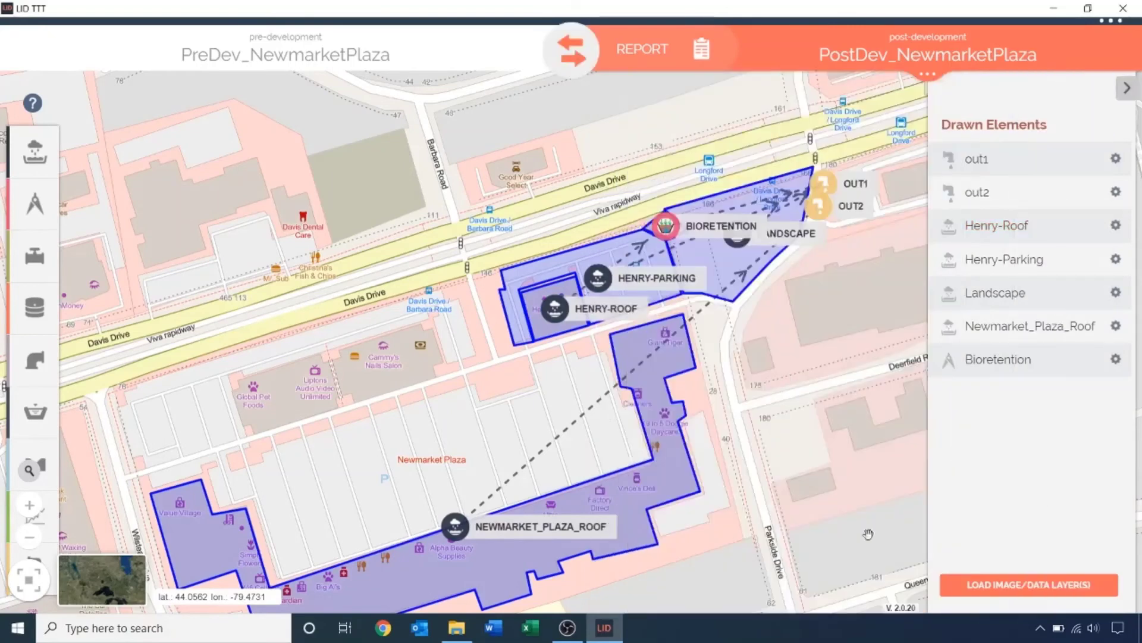
Step: Change Henry-Parking's outlet from out1 to Bioretention and confirm
click(1033, 259)
scroll(790, 445, down, 6)
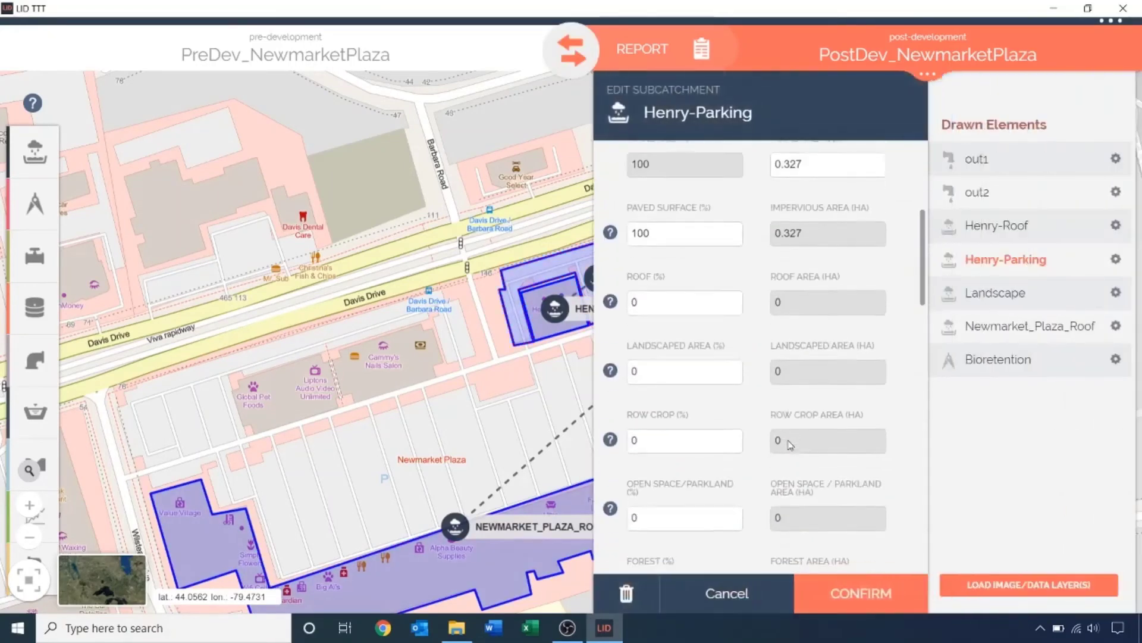
scroll(790, 445, down, 10)
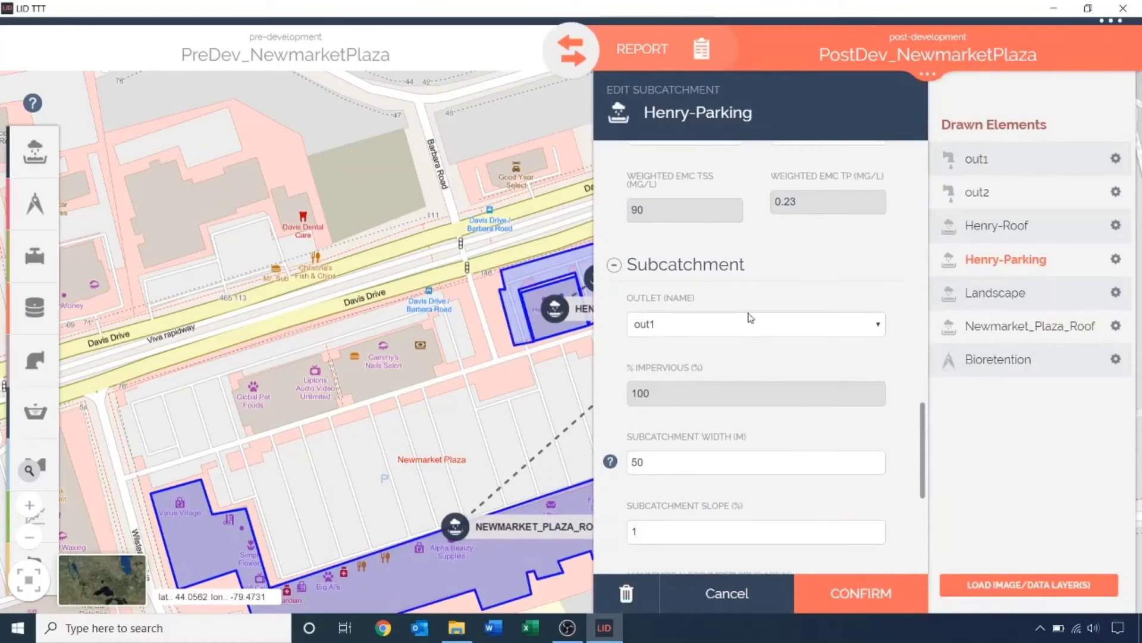
click(748, 326)
click(737, 384)
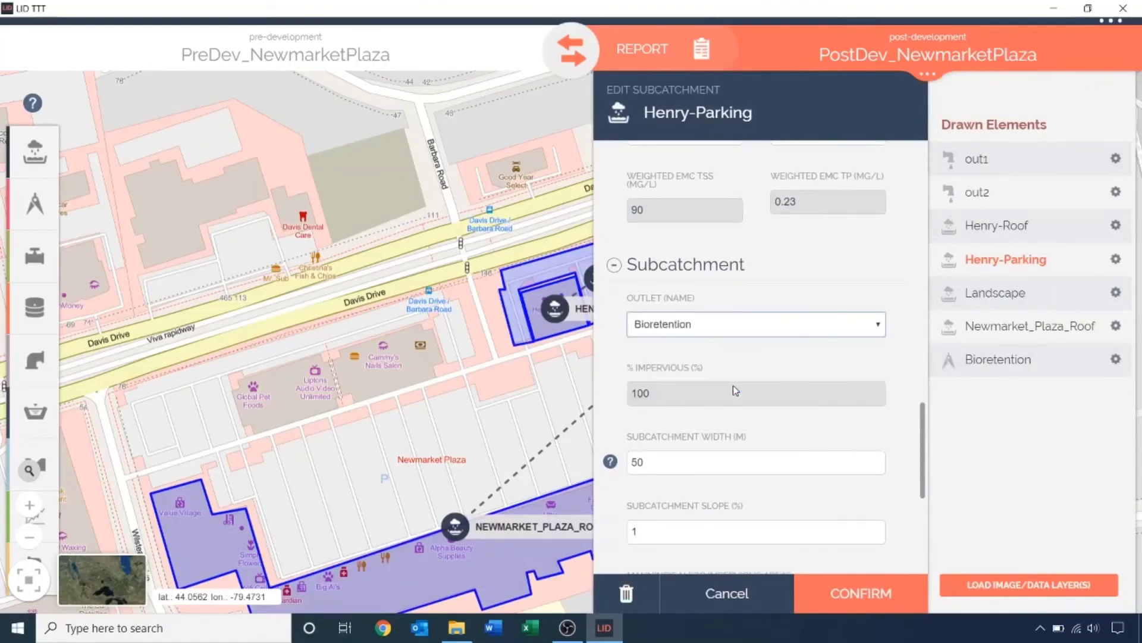
click(848, 592)
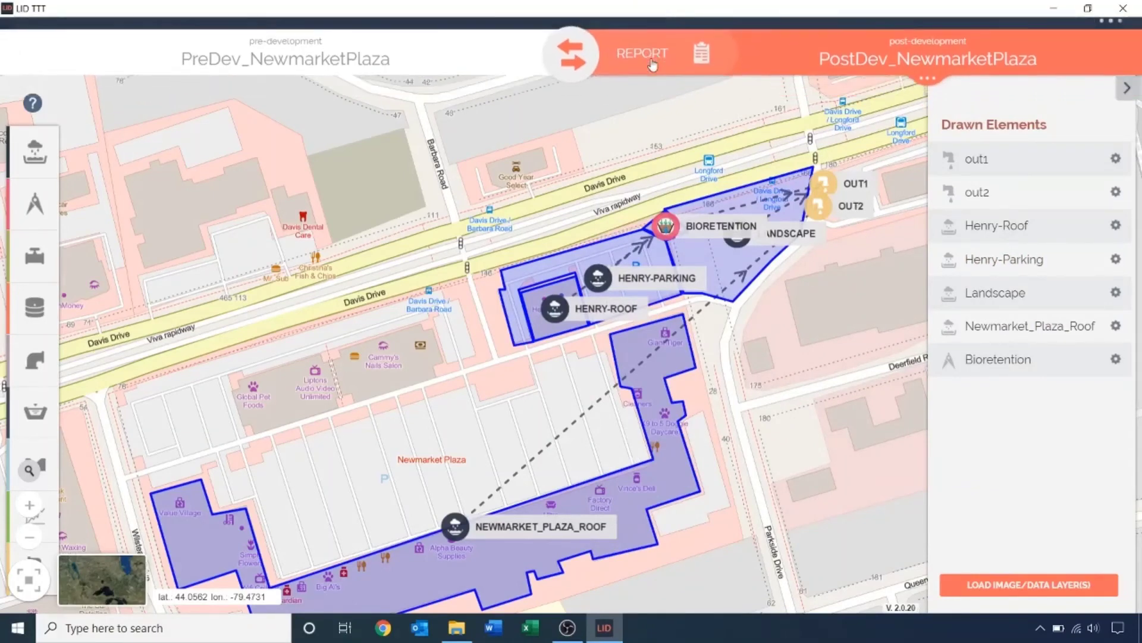
Step: Run the post-development model and expand the report's LID Summary
click(651, 58)
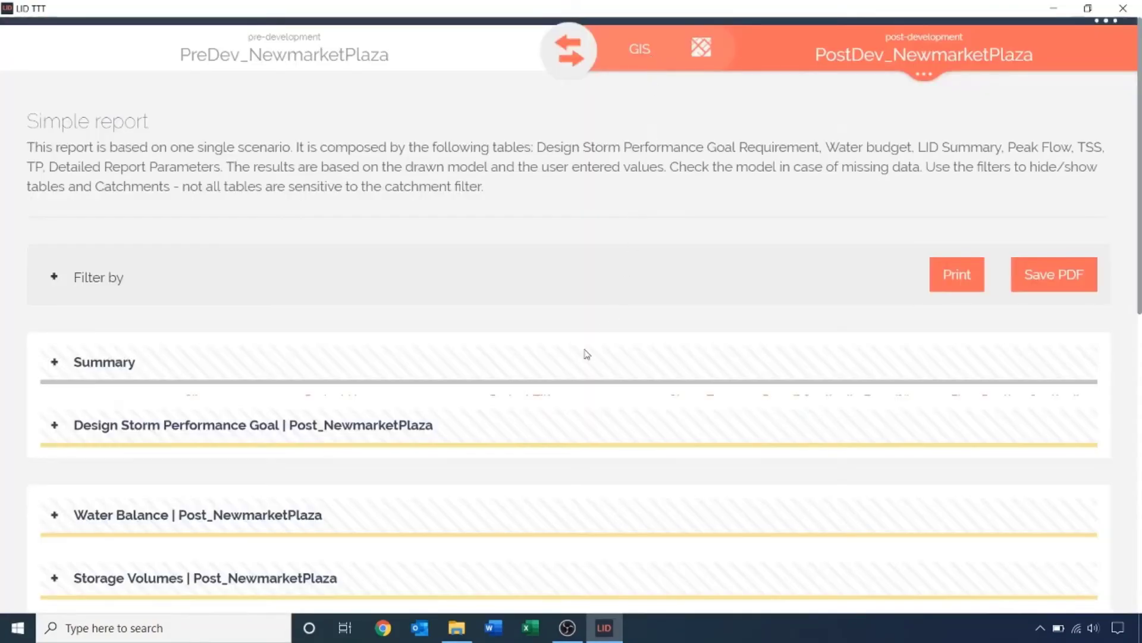
scroll(584, 355, down, 2)
scroll(584, 354, down, 3)
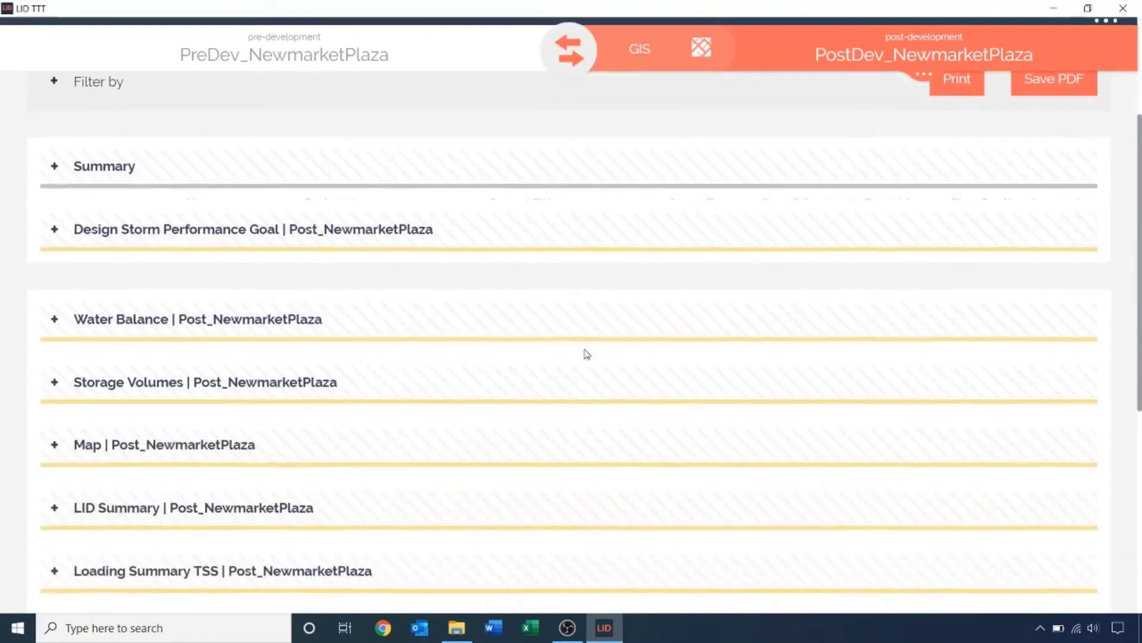
click(255, 507)
Step: Highlight the Bioretention's flow reduction percentage and its 18.598 impervious-to-pervious ratio
scroll(255, 491, down, 2)
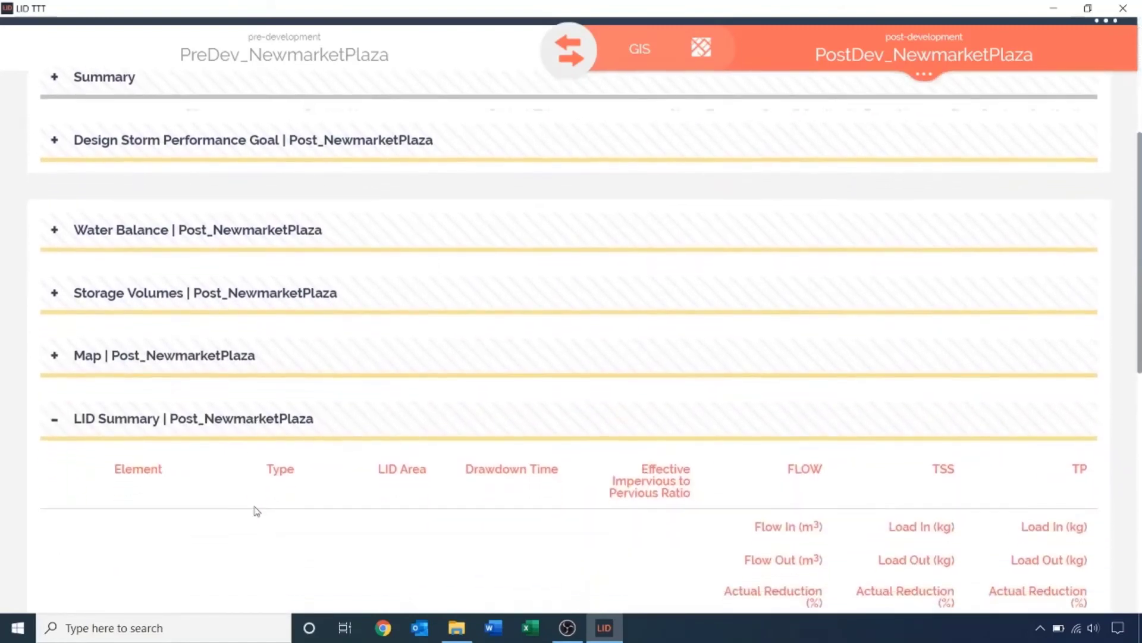
scroll(255, 510, down, 5)
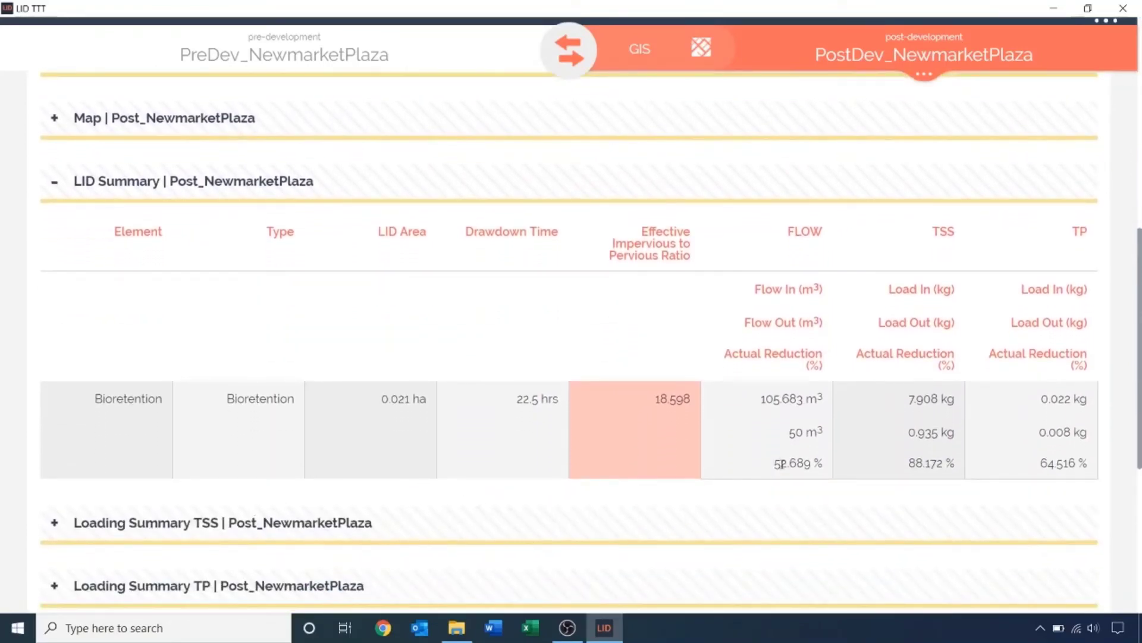
drag(780, 463, 816, 464)
drag(645, 400, 691, 402)
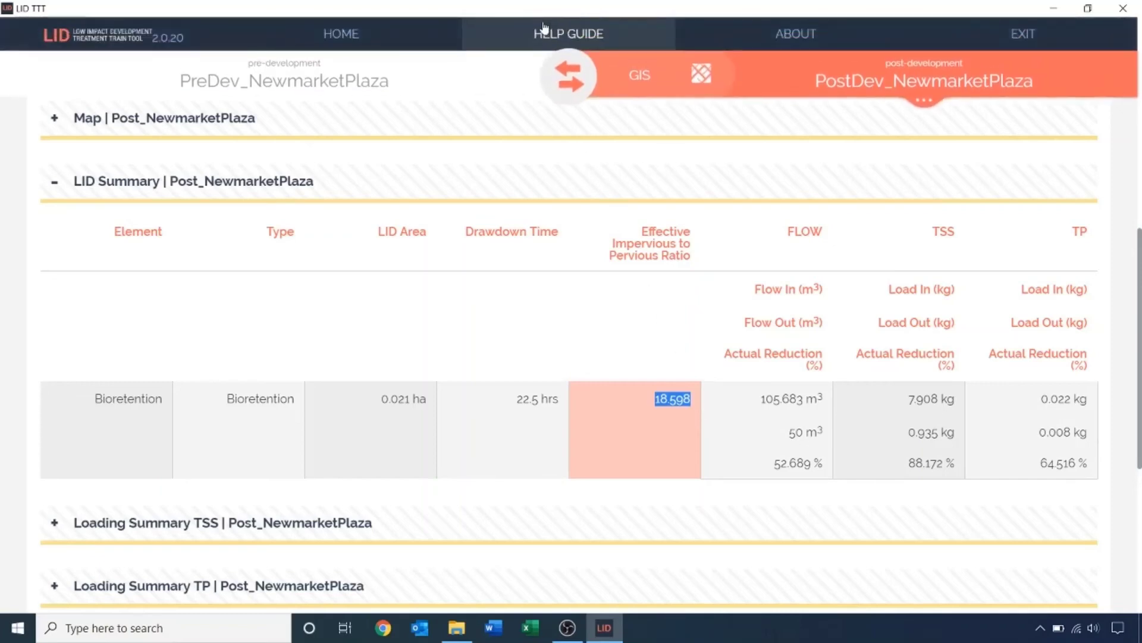
Step: Find the 15:1 bioretention limit in User Guide section 3.5 Effective Impervious to Pervious Ratio
click(544, 33)
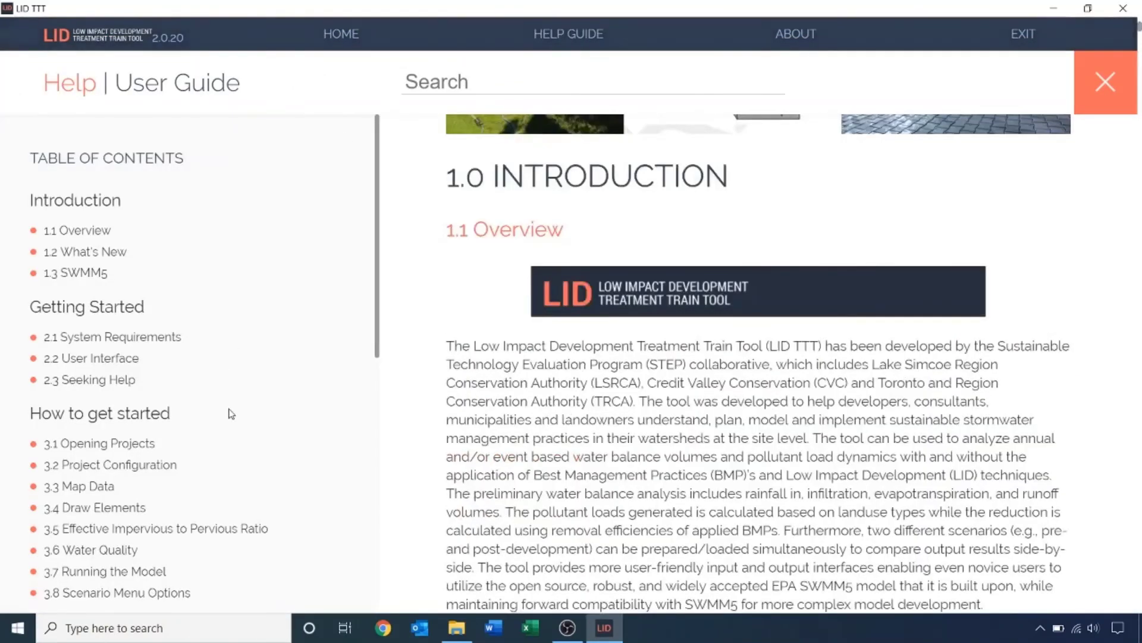
scroll(230, 413, down, 1)
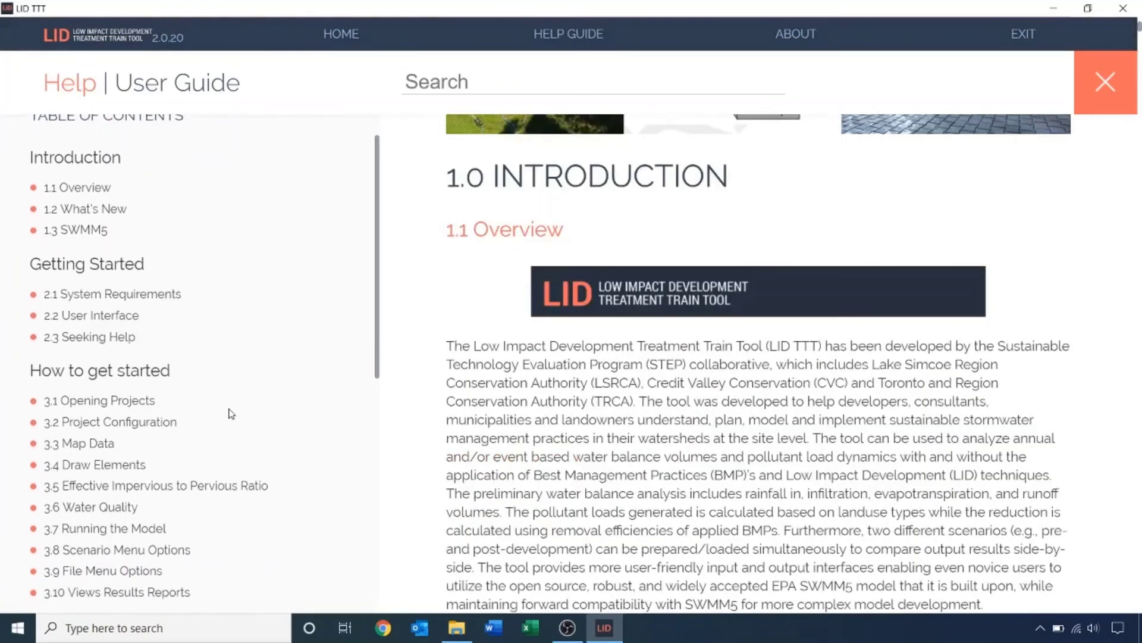
click(161, 486)
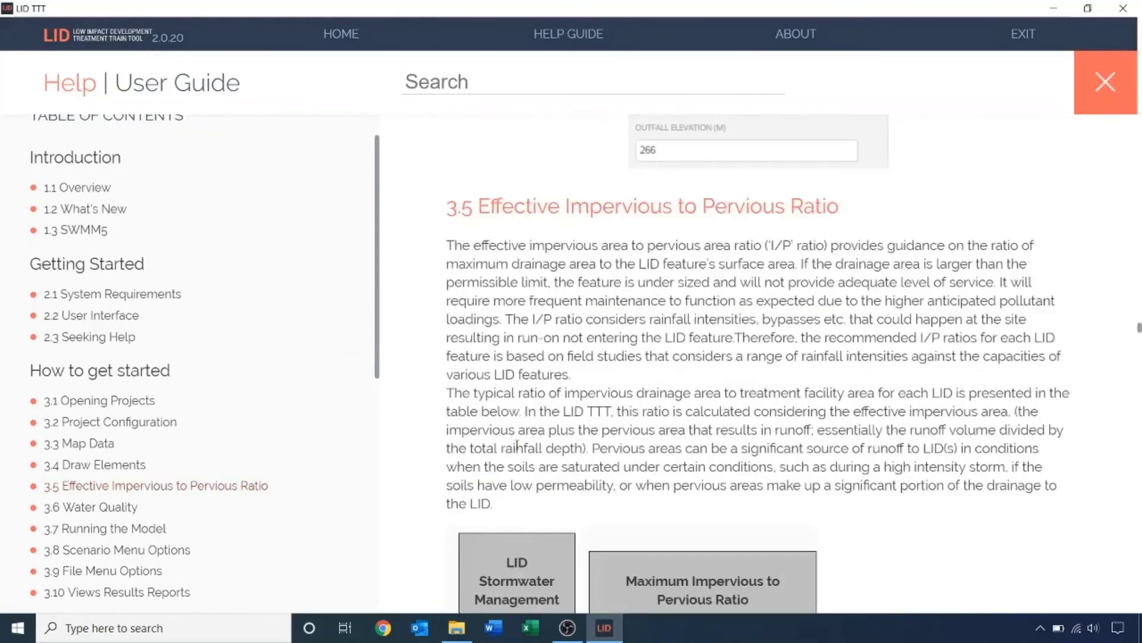
scroll(566, 443, down, 4)
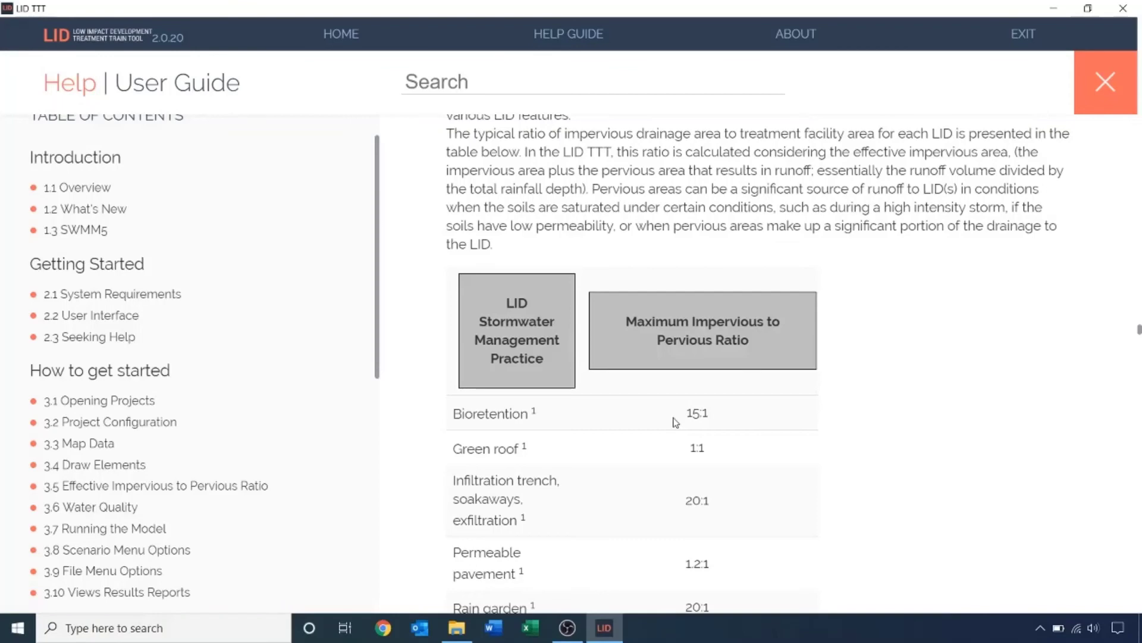
Step: Back on the map, pull the Landscape polygon's corner away from the bioretention
click(1102, 97)
click(701, 47)
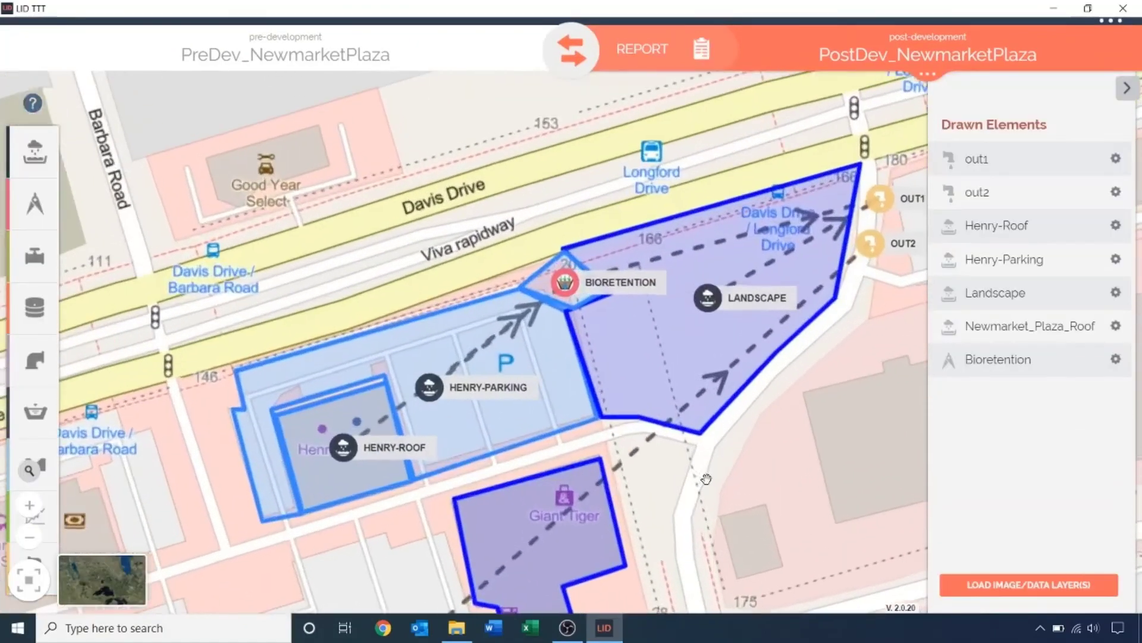
click(647, 313)
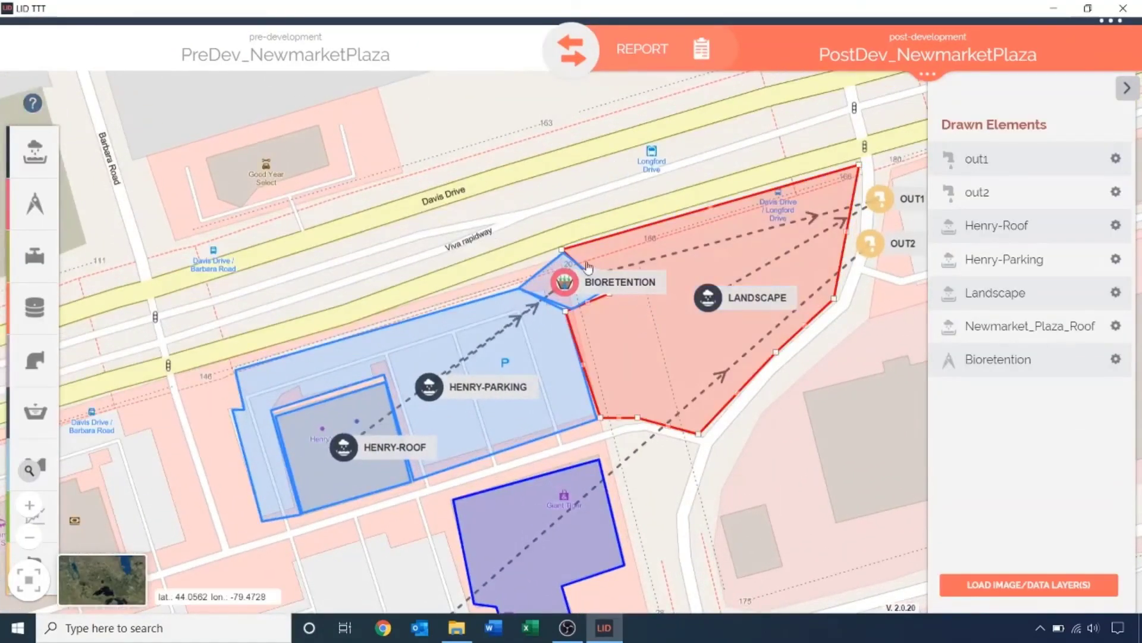
drag(564, 253, 667, 273)
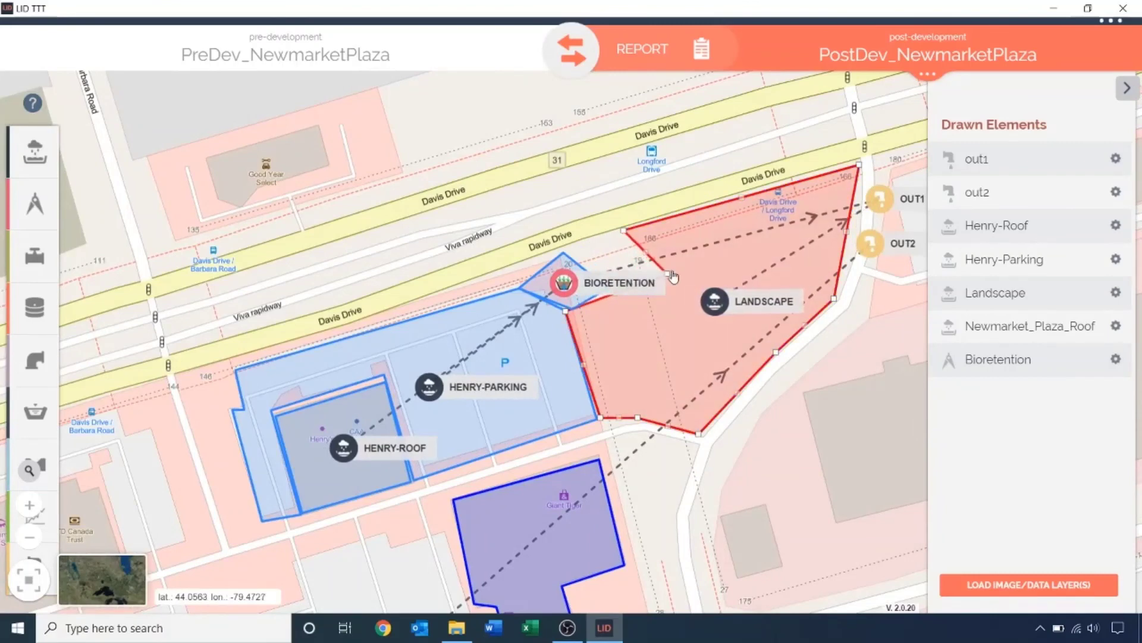
Step: Stretch the Bioretention polygon's vertices up and right to enlarge it
click(560, 285)
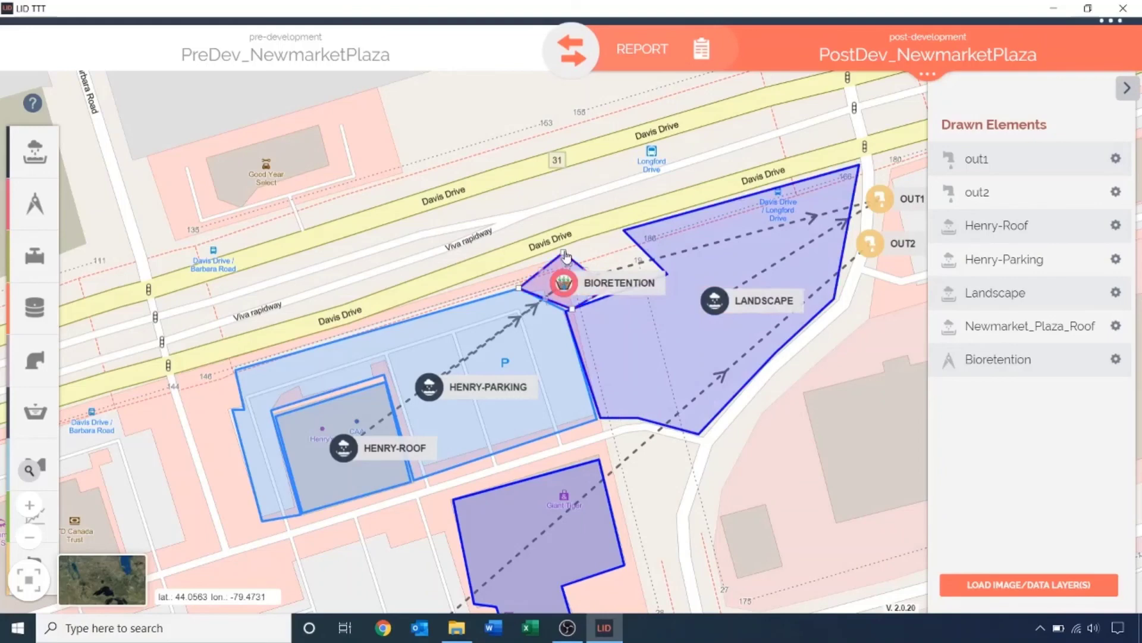
drag(564, 252, 623, 230)
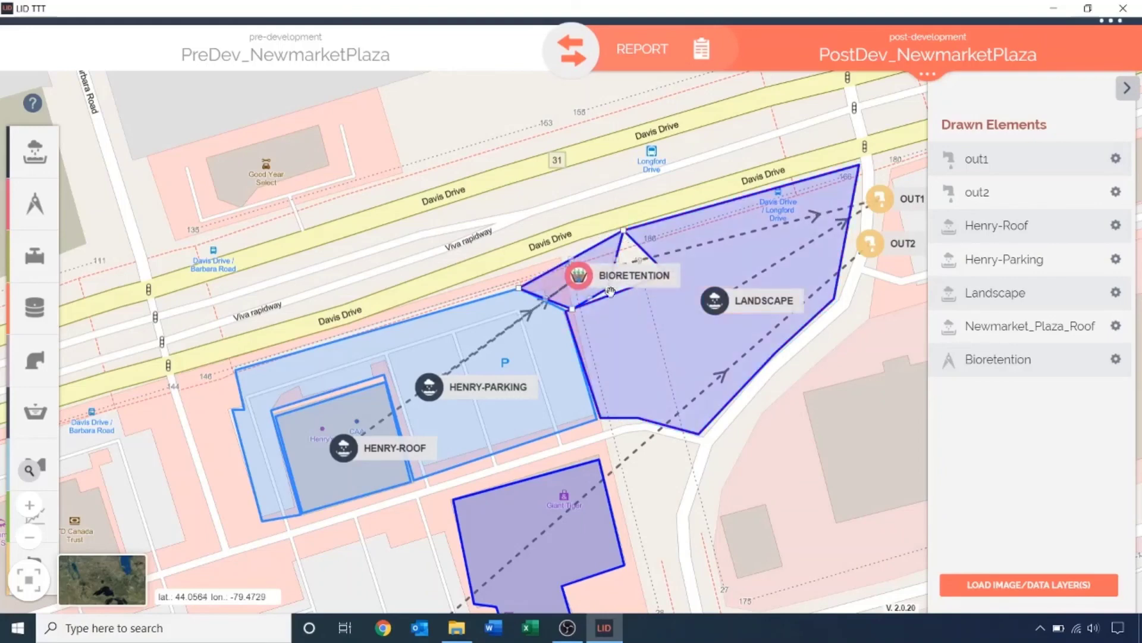
drag(610, 292, 671, 281)
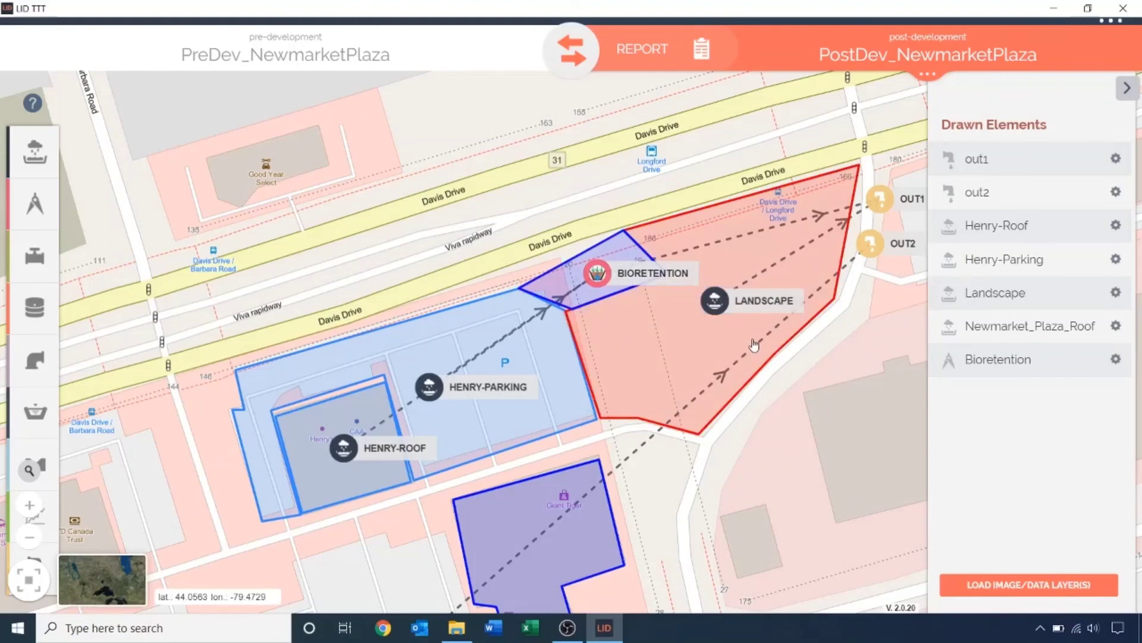
Step: Rerun the model and expand the LID Summary to show the 0.045 ha Bioretention at a 9.212 ratio
click(681, 64)
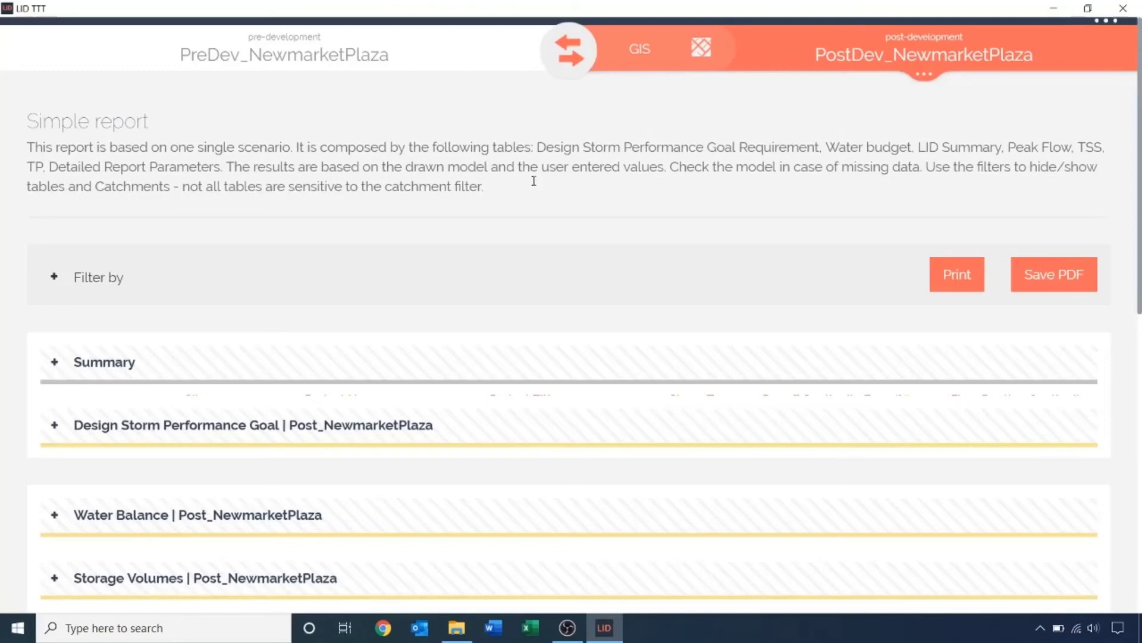
scroll(471, 250, down, 6)
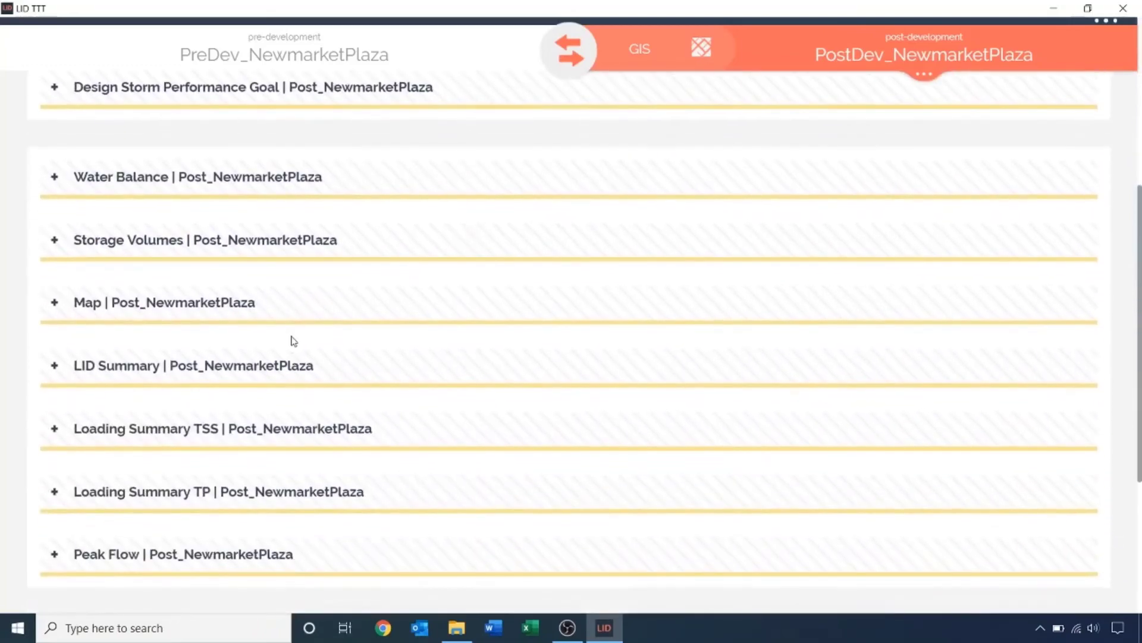
click(294, 365)
scroll(481, 348, down, 1)
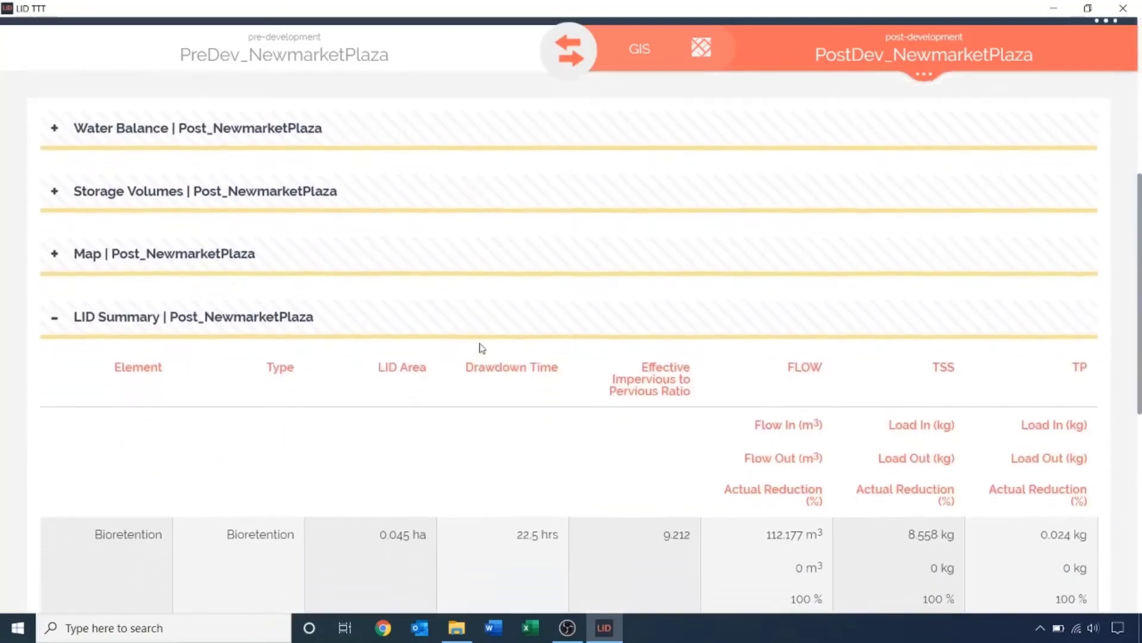
scroll(482, 348, down, 3)
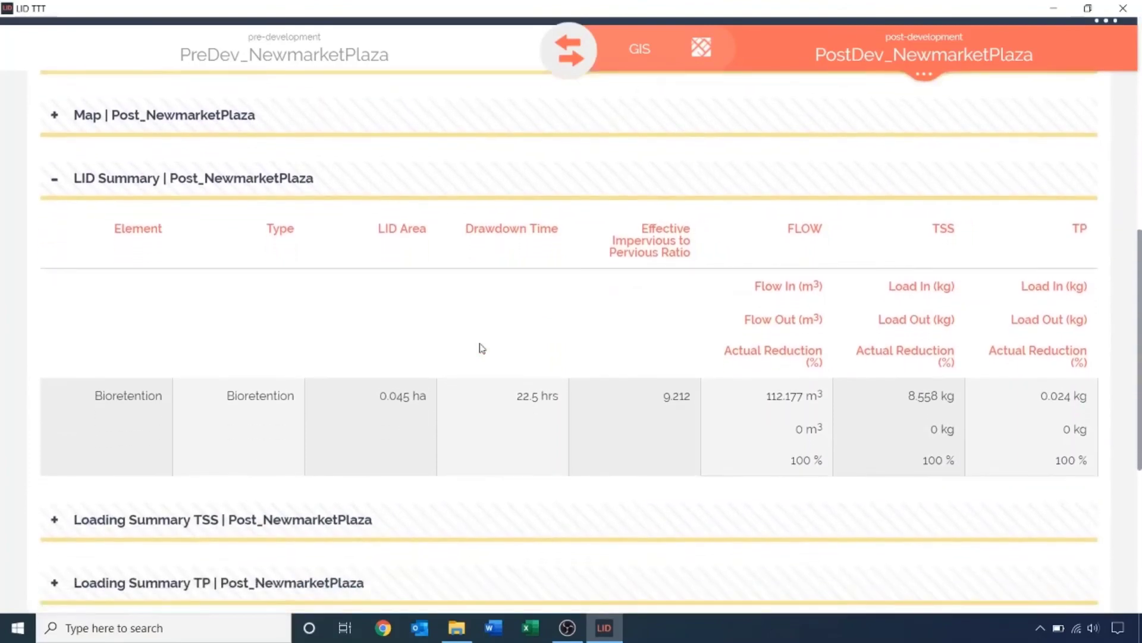
scroll(482, 348, up, 1)
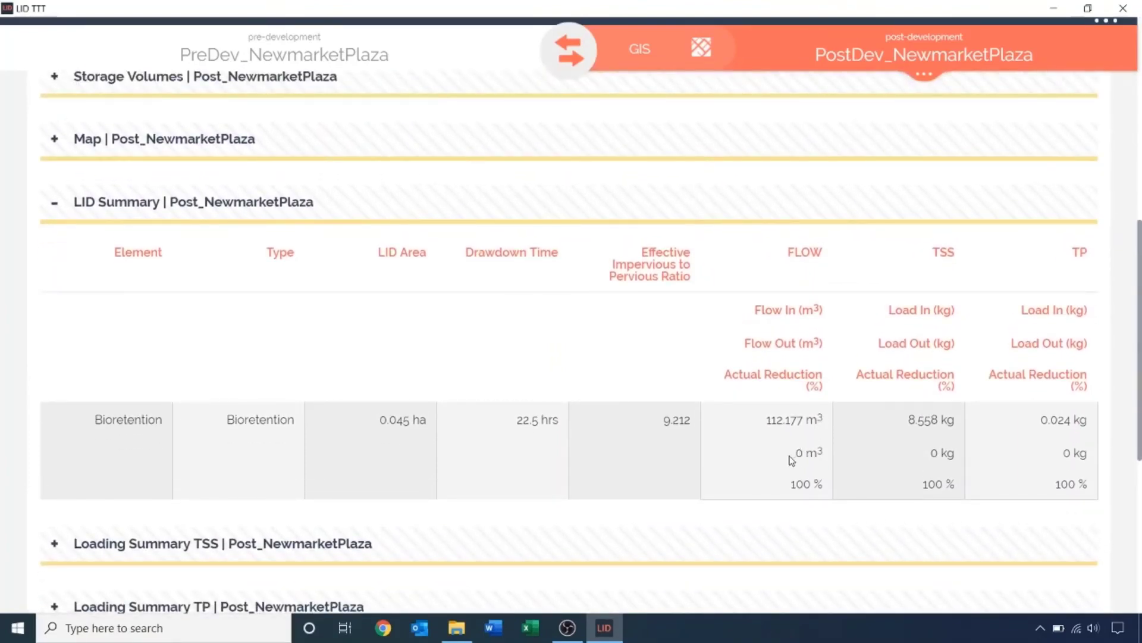
Step: Check the 0 m³ Flow Out and 100 % reductions for flow, TSS and TP
drag(790, 458, 821, 460)
drag(783, 493, 830, 494)
scroll(652, 433, down, 1)
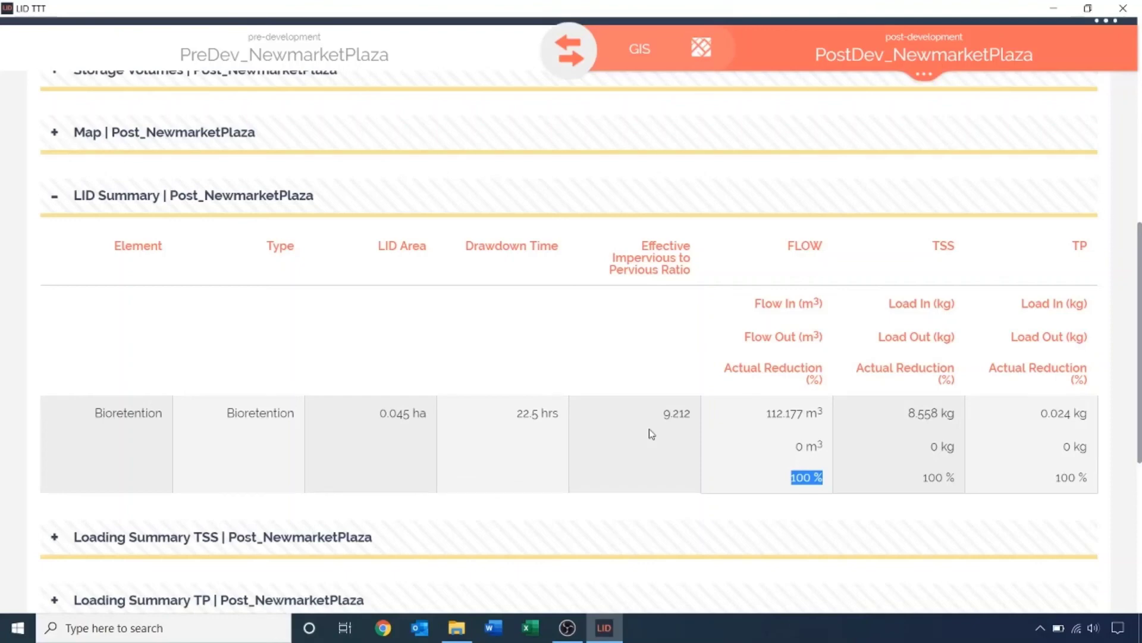
scroll(651, 434, up, 4)
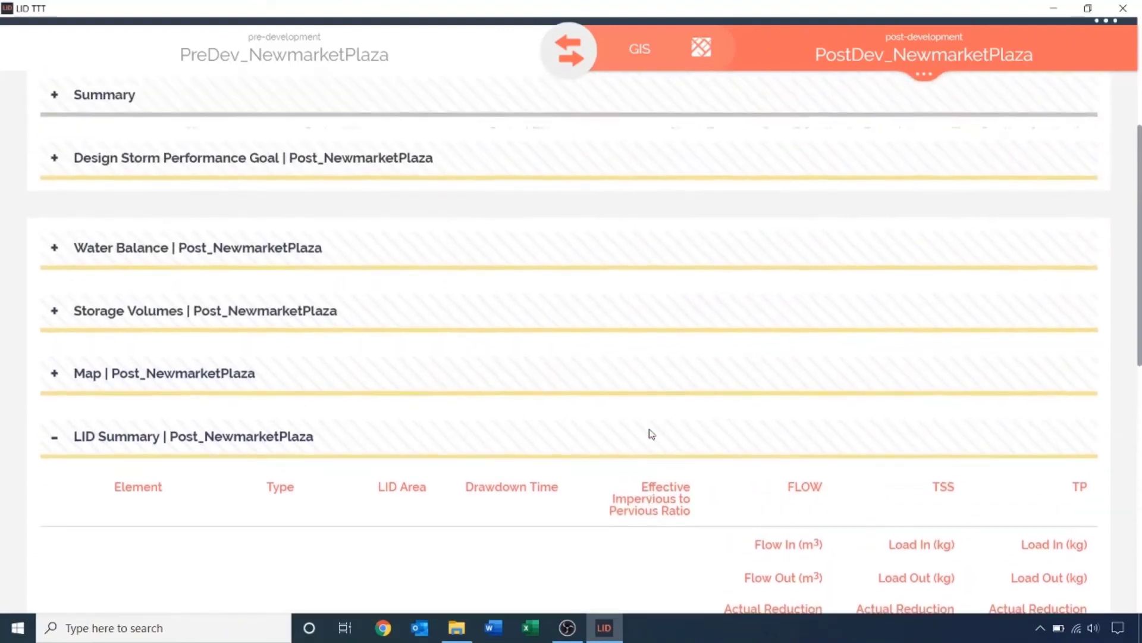
scroll(445, 350, down, 5)
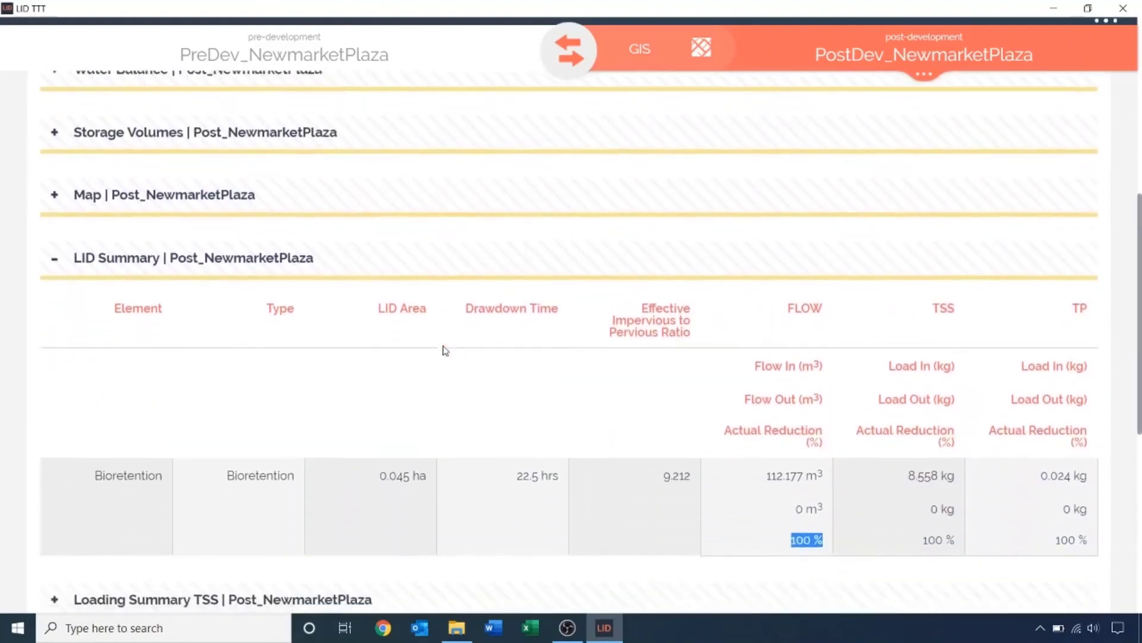
scroll(445, 350, down, 5)
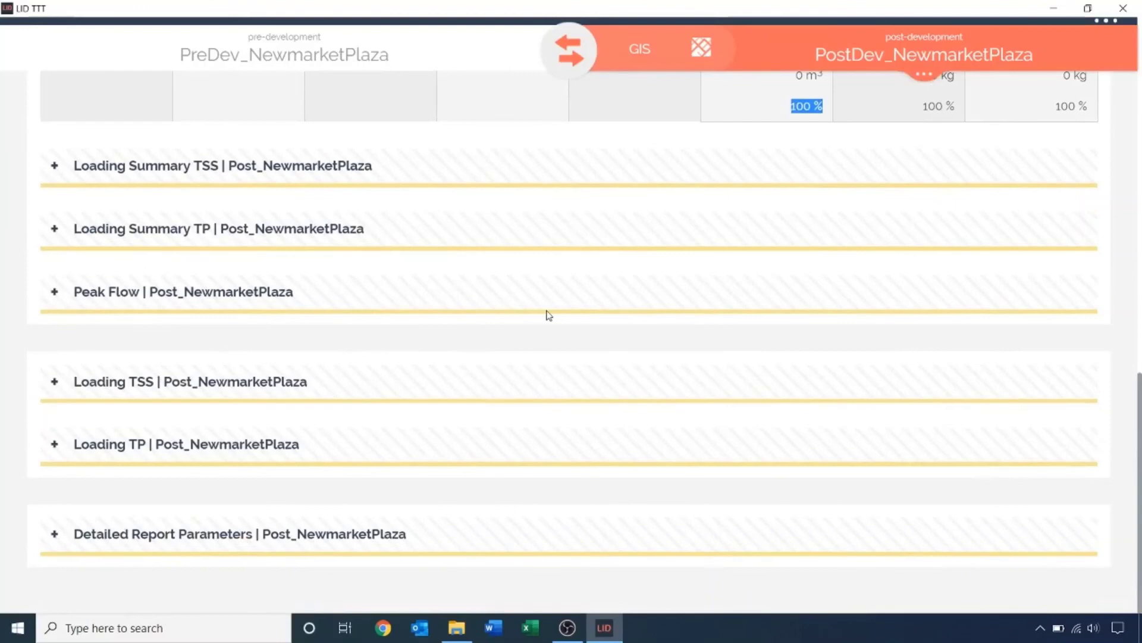
scroll(548, 315, up, 3)
scroll(549, 315, up, 8)
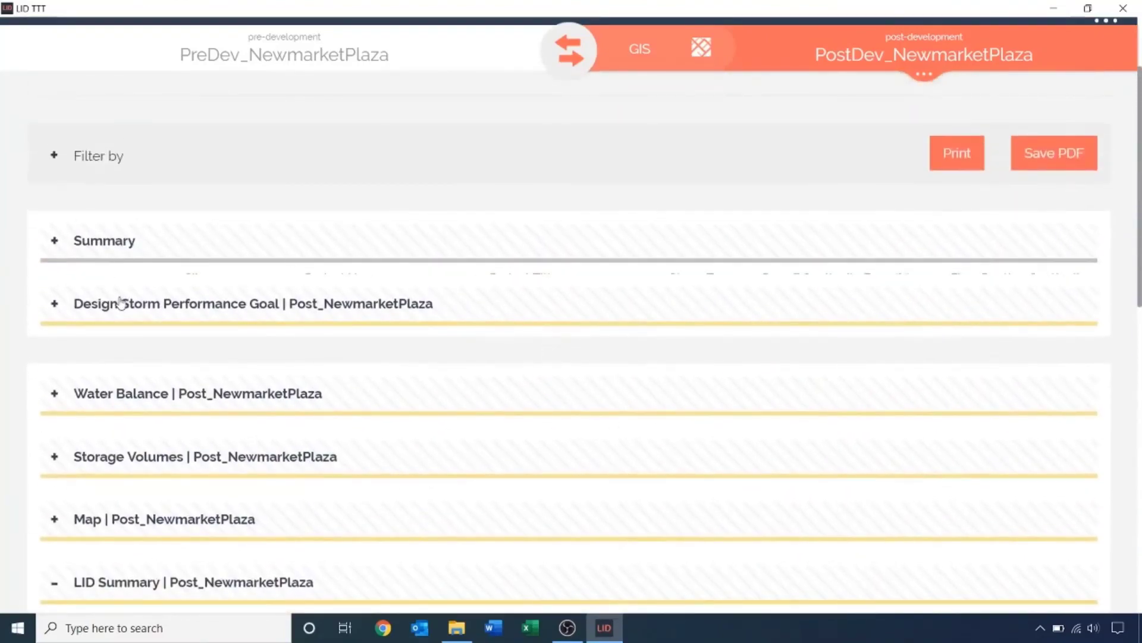
Step: Expand Design Storm Performance Goal | Post_NewmarketPlaza: 246.73 m³ controlled versus the 597.5 m³ target, not met
click(119, 303)
scroll(119, 304, down, 2)
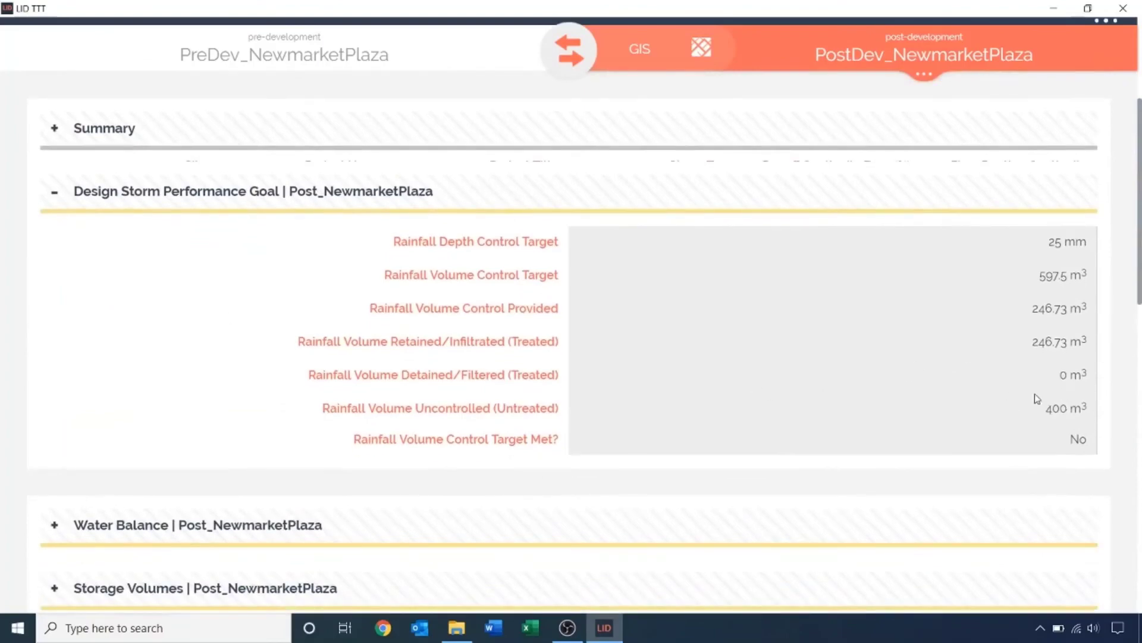
scroll(1003, 373, down, 1)
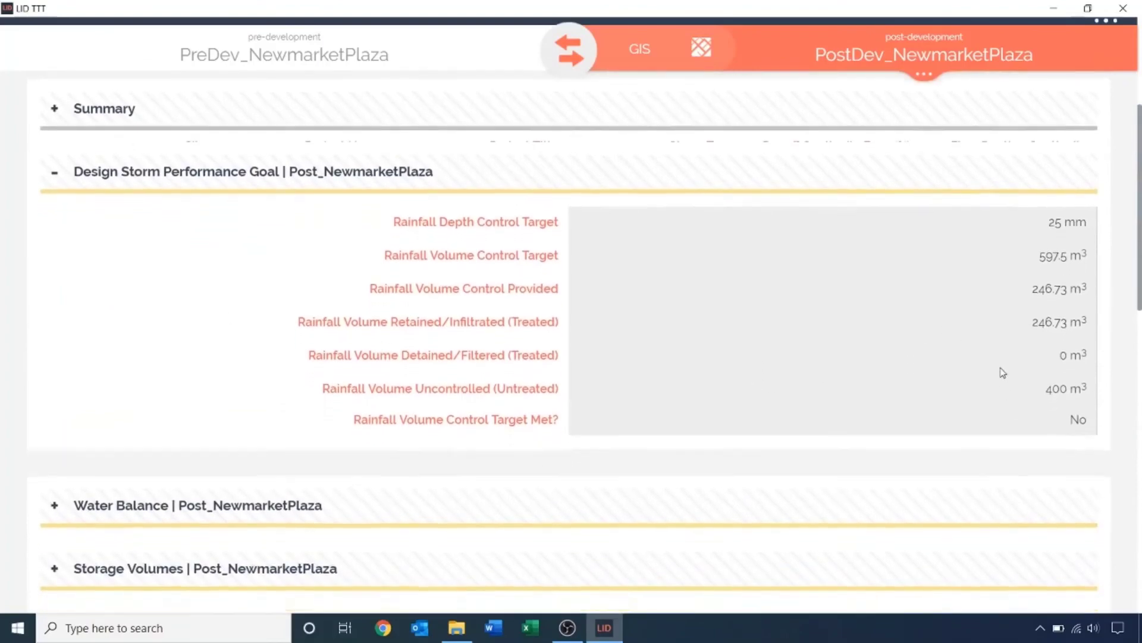